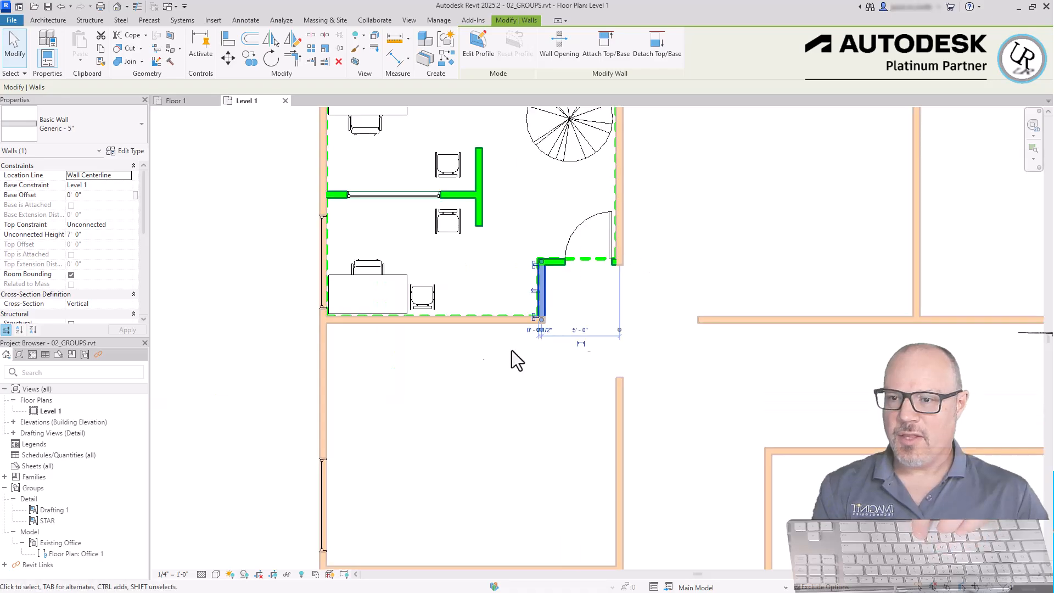
# Select all elements of the furnished corner office and keep every category checked in the selection filter.
pyautogui.scroll(-2, 532, 396)
pyautogui.press('Escape')
pyautogui.moveTo(351, 134); pyautogui.dragTo(633, 367)
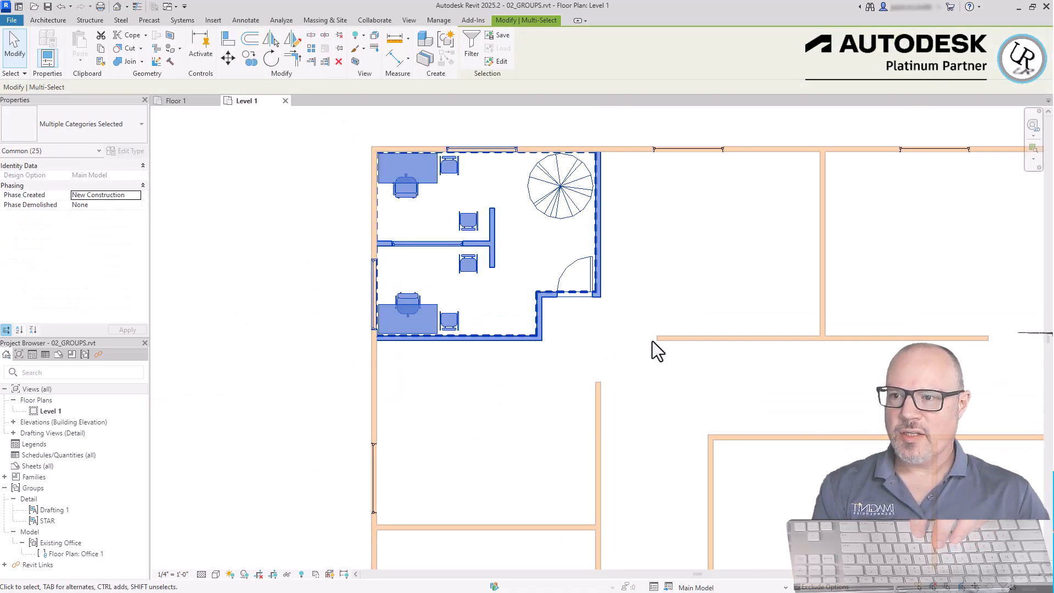
pyautogui.click(470, 54)
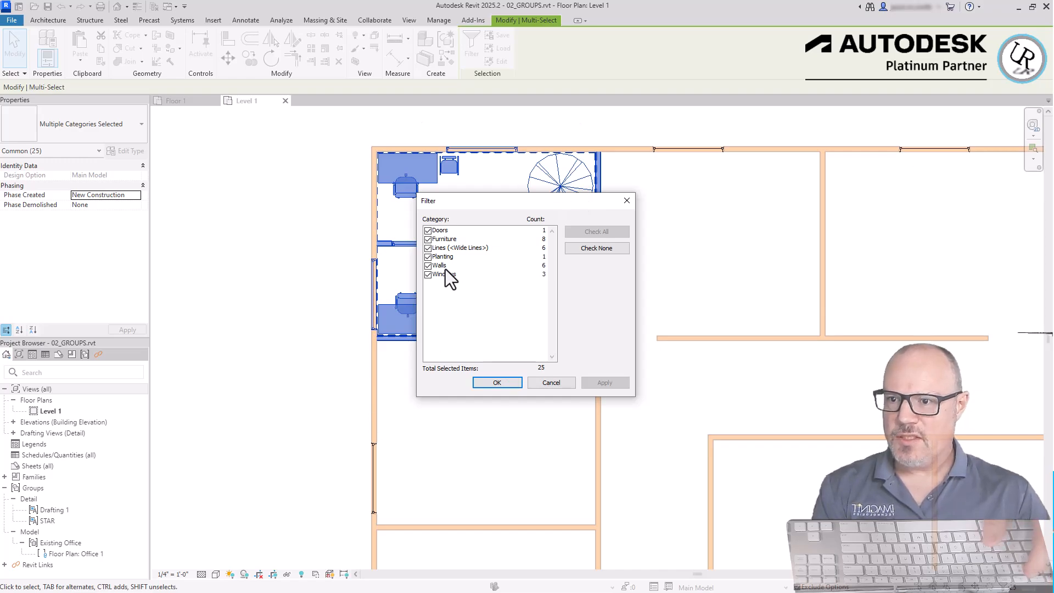
pyautogui.click(491, 383)
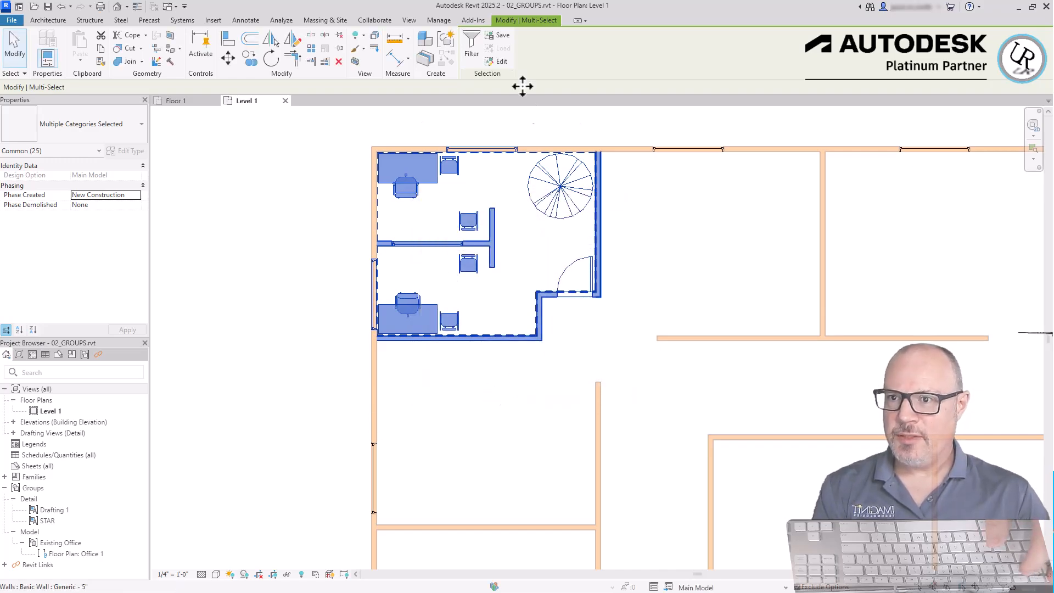
# Create a model group named Office-1 from the selected office elements.
pyautogui.click(448, 41)
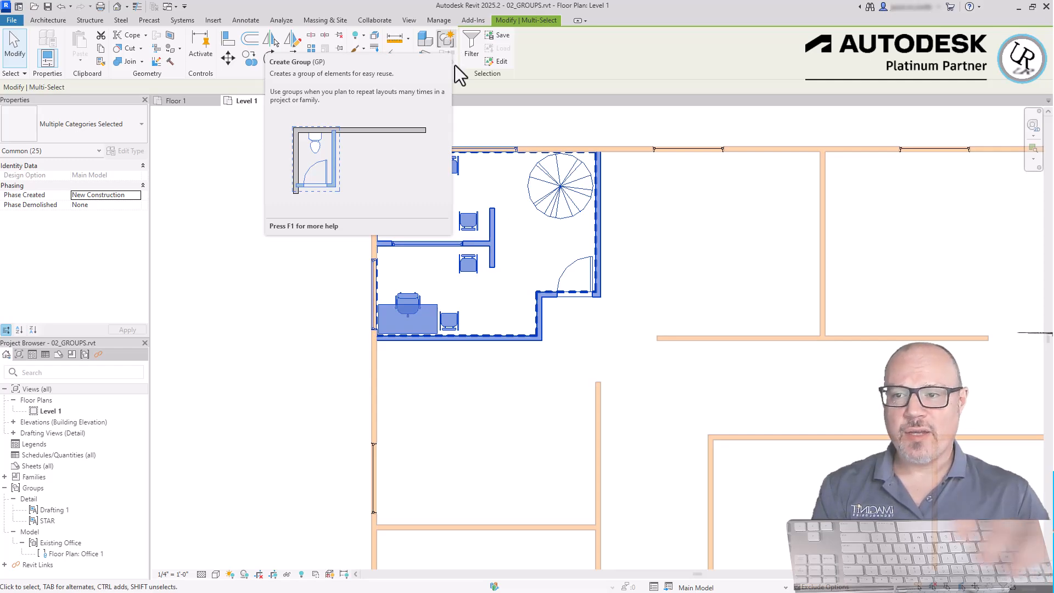
pyautogui.write('Office-1')
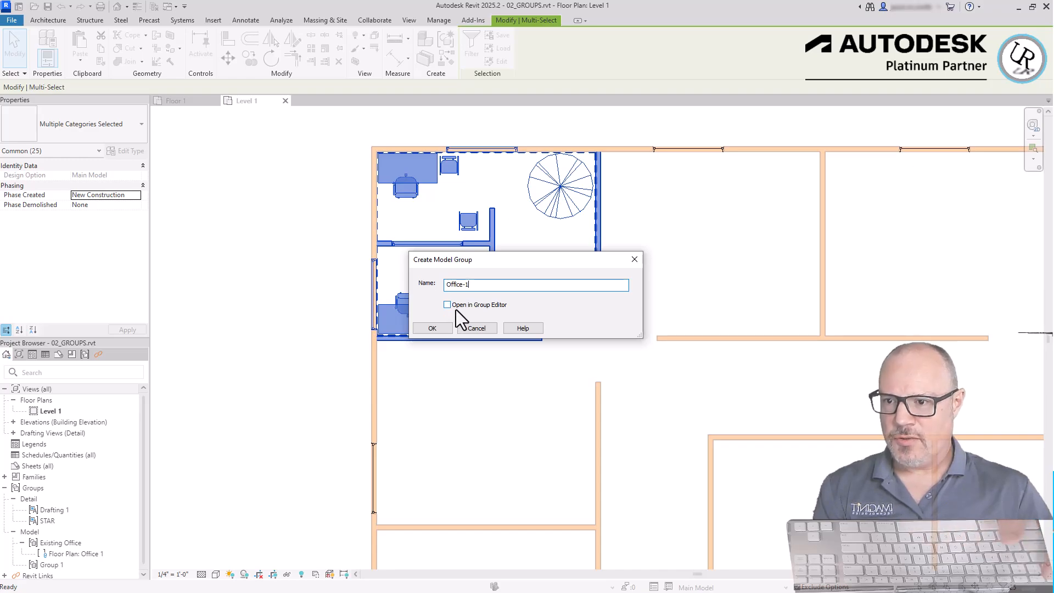
pyautogui.click(426, 328)
pyautogui.scroll(-4, 647, 489)
pyautogui.press('Escape')
# Mirror a copy of the Office-1 group across the corner office's east wall into the neighbouring room.
pyautogui.click(546, 335)
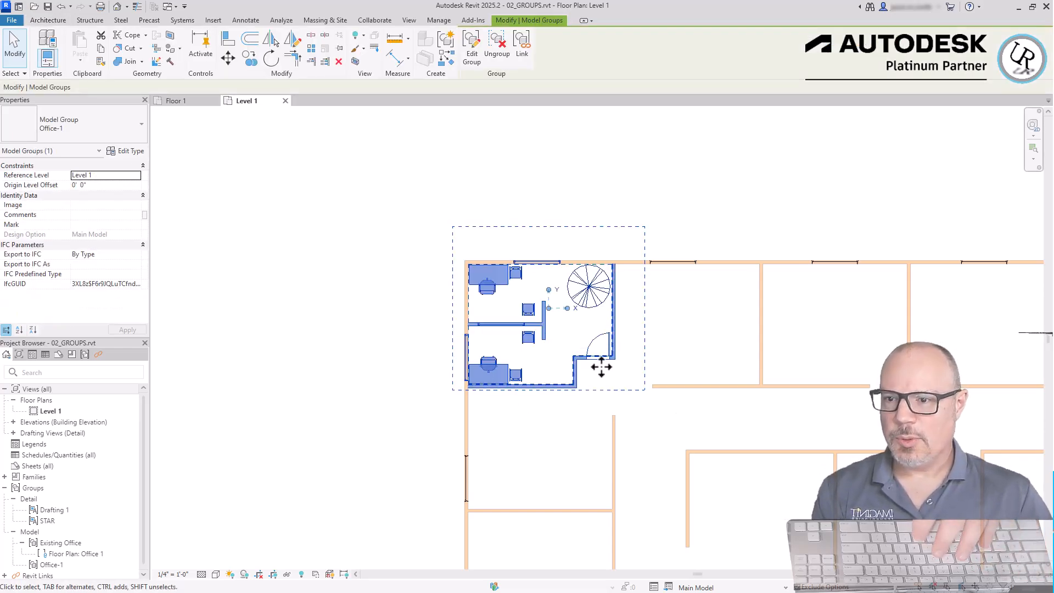
pyautogui.click(335, 351)
pyautogui.scroll(2, 521, 376)
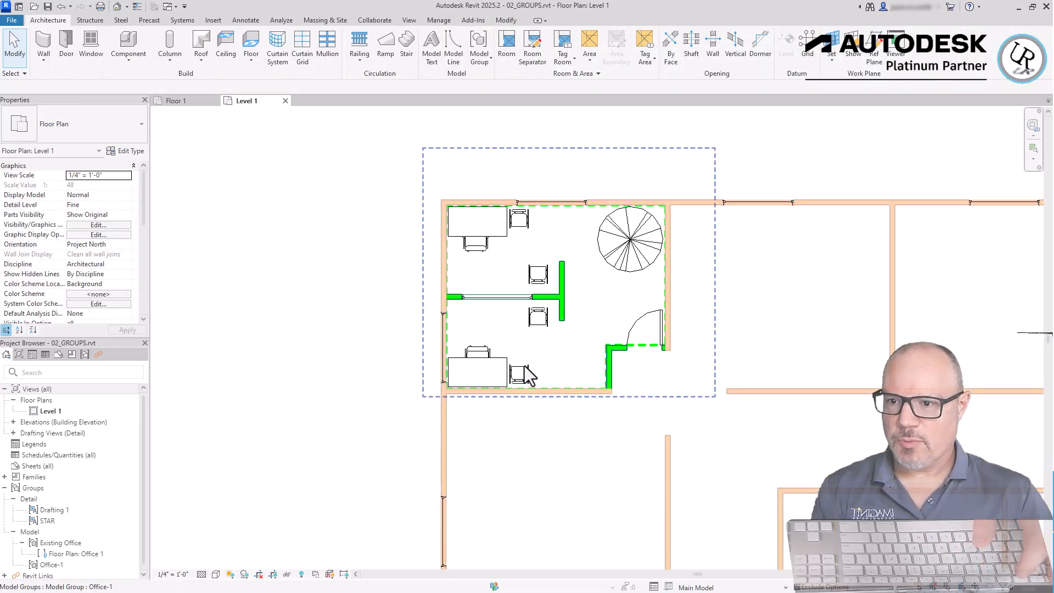
pyautogui.click(563, 307)
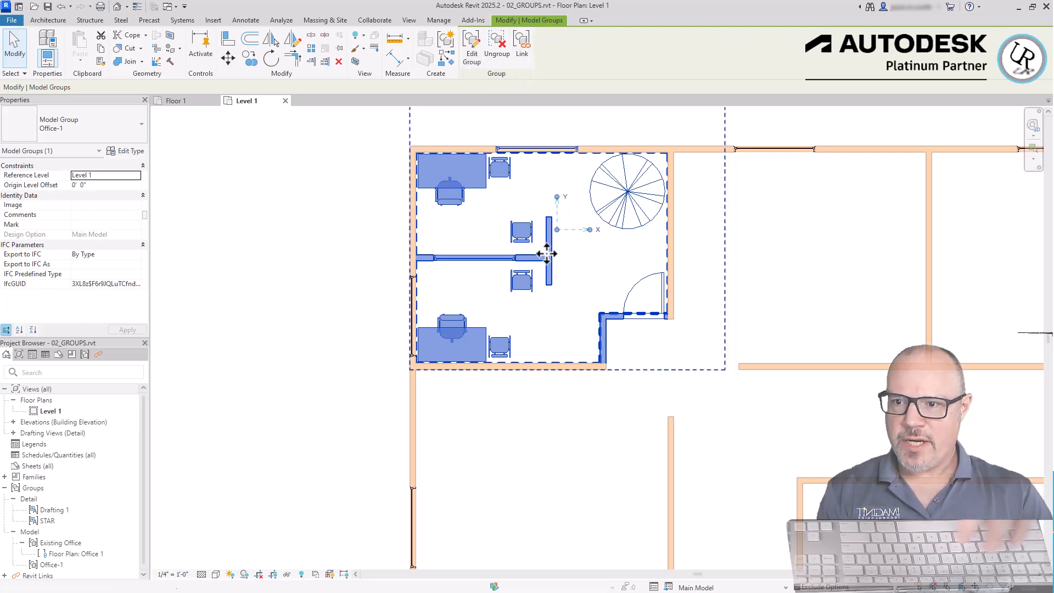
pyautogui.click(631, 343)
pyautogui.click(549, 274)
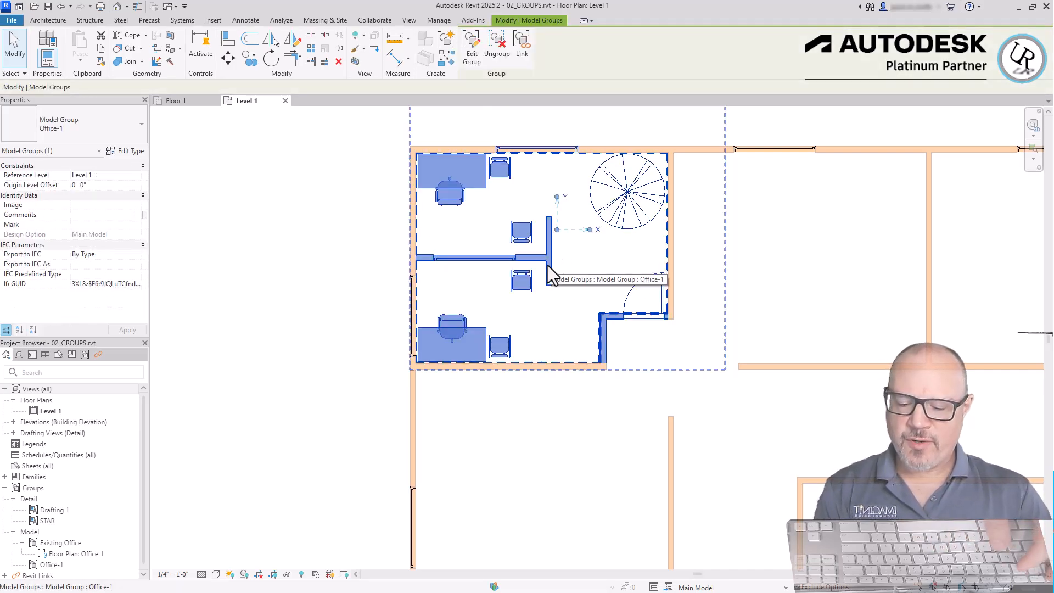
pyautogui.press('m')
pyautogui.press('m')
pyautogui.click(675, 263)
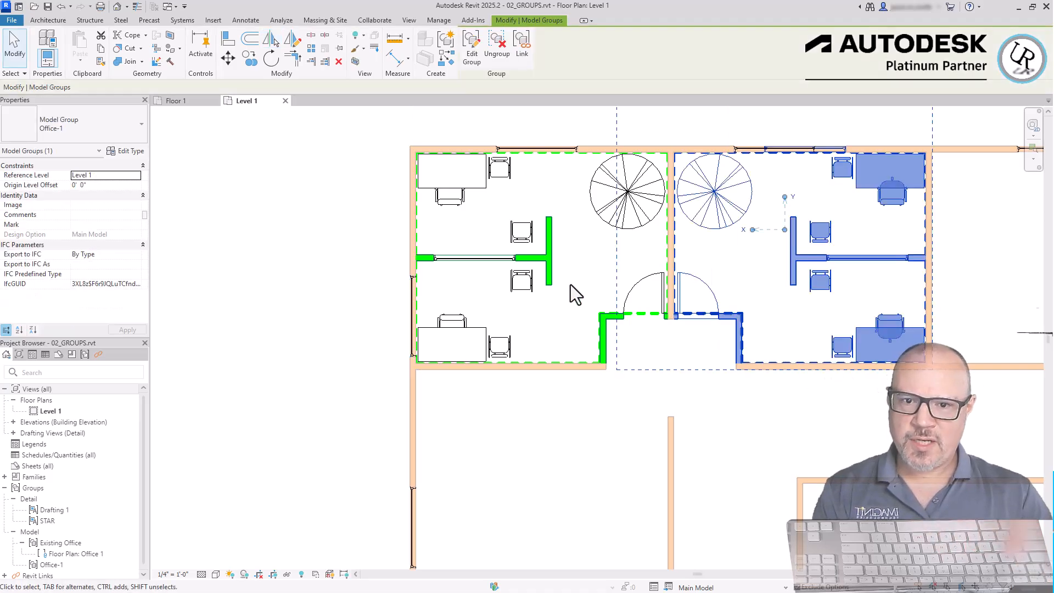
# Mirror copies of the office group across successive room walls to fill the top row and the first room below its east corner.
pyautogui.scroll(-3, 571, 285)
pyautogui.press('m')
pyautogui.press('m')
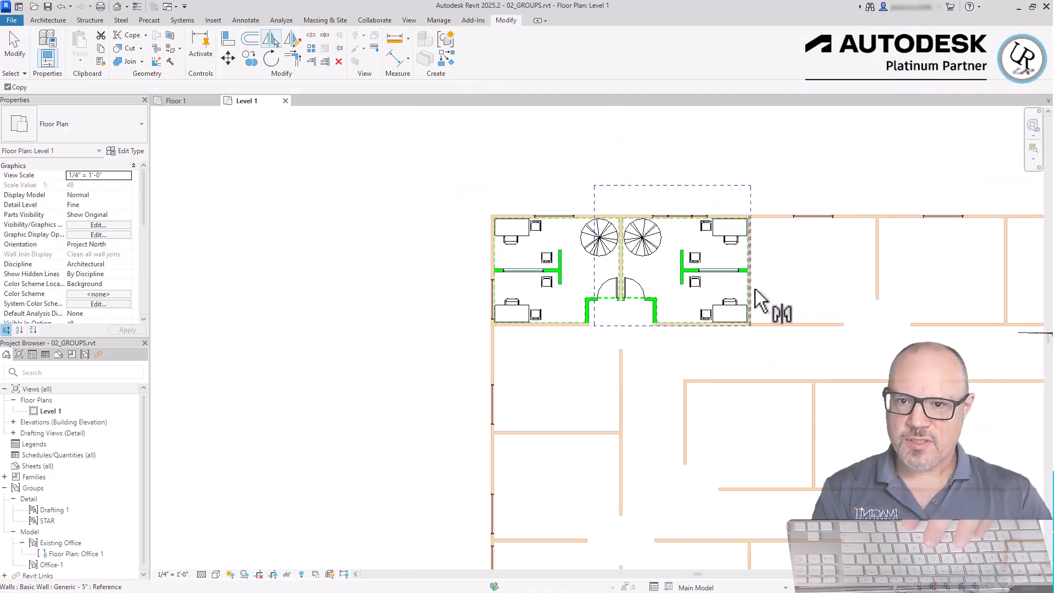
pyautogui.click(752, 291)
pyautogui.press('m')
pyautogui.press('m')
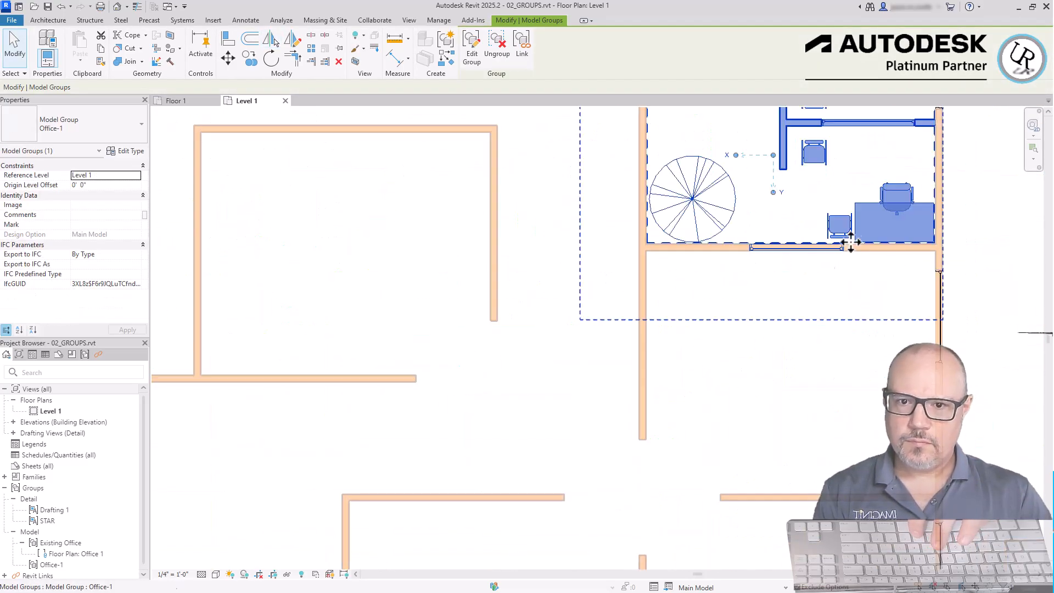
pyautogui.click(870, 361)
pyautogui.press('z')
pyautogui.press('e')
pyautogui.click(850, 274)
pyautogui.click(471, 52)
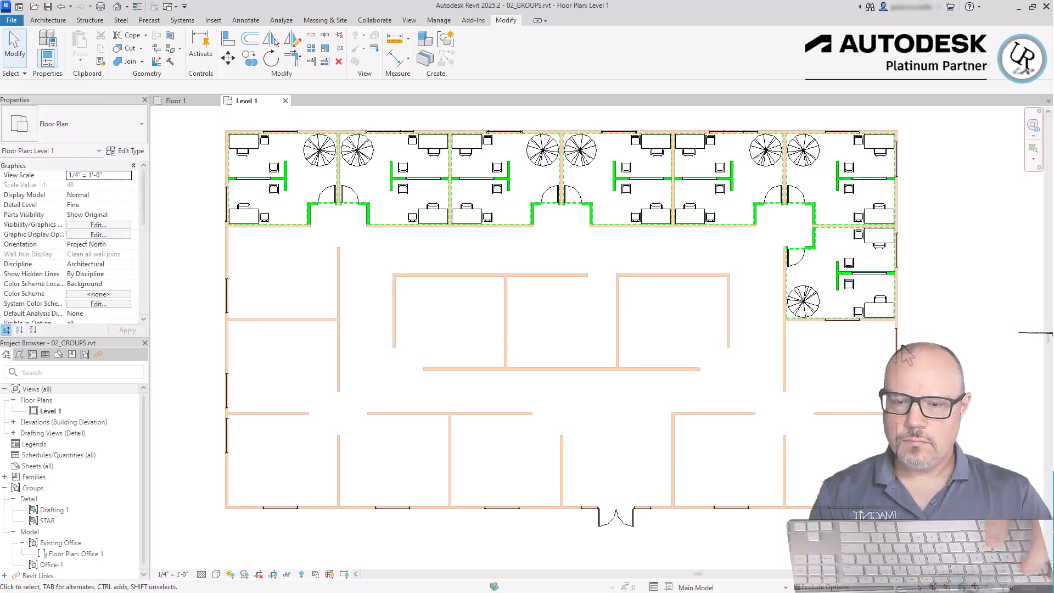
# Delete the extra windows in the partition below the east column's first office and in the top exterior wall.
pyautogui.click(843, 319)
pyautogui.press('Delete')
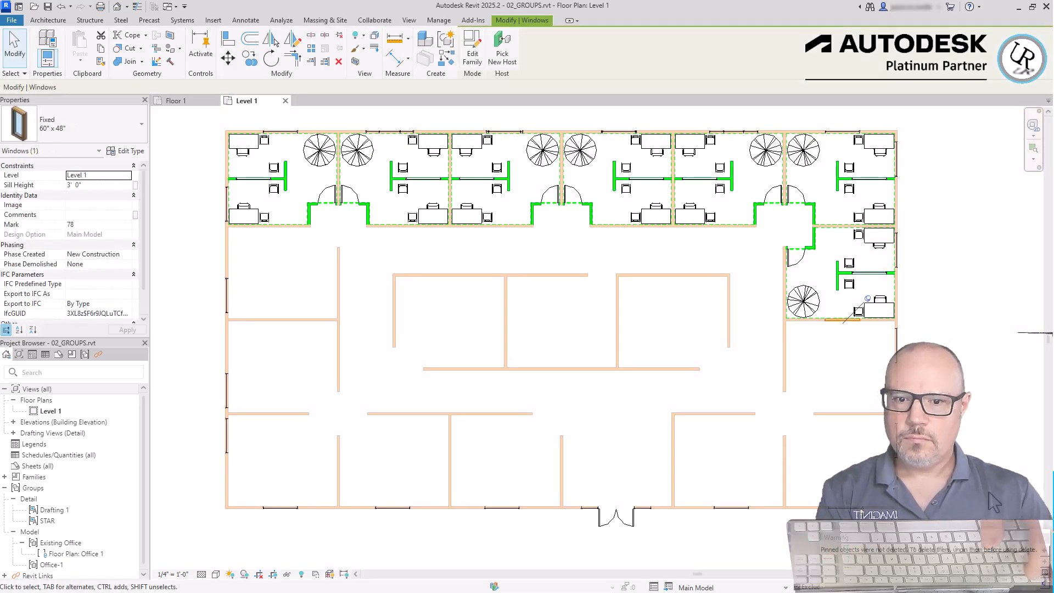
pyautogui.click(852, 320)
pyautogui.press('Delete')
pyautogui.click(836, 132)
pyautogui.press('Delete')
# Mirror the office group down the east column through the remaining rooms to the bottom corner.
pyautogui.click(885, 273)
pyautogui.press('m')
pyautogui.press('m')
pyautogui.scroll(3, 851, 320)
pyautogui.click(850, 320)
pyautogui.moveTo(899, 518); pyautogui.dragTo(860, 378, button='middle')
pyautogui.press('m')
pyautogui.press('m')
pyautogui.click(860, 374)
pyautogui.moveTo(698, 507); pyautogui.dragTo(990, 407, button='middle')
# Mirror the top-left corner office group across its lower wall into the west column's first room.
pyautogui.moveTo(351, 165); pyautogui.dragTo(625, 423, button='middle')
pyautogui.click(621, 195)
pyautogui.press('m')
pyautogui.press('m')
pyautogui.click(610, 219)
pyautogui.press('m')
pyautogui.press('m')
pyautogui.click(600, 385)
pyautogui.hotkey('ctrl', 'z')
# Mirror the office group down the west column into its second room and the bottom-left corner room.
pyautogui.press('m')
pyautogui.press('m')
pyautogui.click(596, 384)
pyautogui.moveTo(637, 549); pyautogui.dragTo(619, 362, button='middle')
pyautogui.press('m')
pyautogui.press('m')
pyautogui.click(593, 202)
# Mirror the bottom-left corner office group along the bottom row into the two rooms toward the entrance.
pyautogui.press('m')
pyautogui.press('m')
pyautogui.click(656, 299)
pyautogui.press('m')
pyautogui.press('m')
pyautogui.click(880, 295)
# Copy an east-column office group corner to corner into the left room of the central block.
pyautogui.scroll(-5, 880, 295)
pyautogui.click(883, 167)
pyautogui.scroll(6, 927, 181)
pyautogui.press('c')
pyautogui.press('o')
pyautogui.click(919, 203)
pyautogui.scroll(-5, 919, 203)
pyautogui.scroll(8, 716, 311)
pyautogui.click(683, 315)
pyautogui.scroll(-8, 682, 314)
pyautogui.press('Escape')
pyautogui.press('Escape')
# Copy the bottom-row office group left of the entrance into the middle room of the central block.
pyautogui.click(673, 380)
pyautogui.press('c')
pyautogui.press('o')
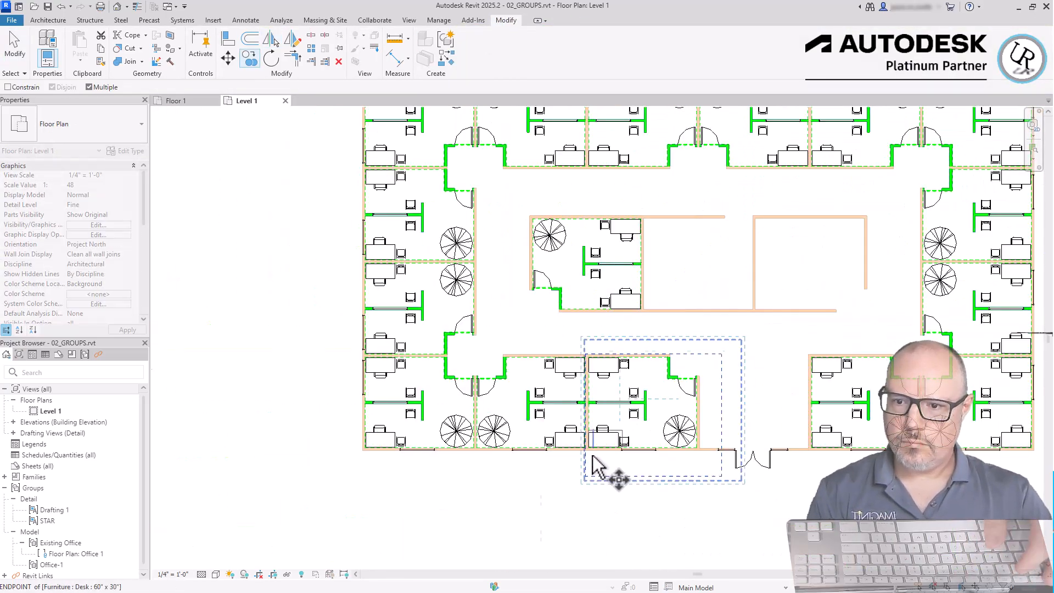
pyautogui.scroll(6, 590, 450)
pyautogui.click(588, 448)
pyautogui.scroll(-6, 549, 444)
pyautogui.scroll(8, 636, 329)
pyautogui.click(621, 404)
pyautogui.scroll(-8, 609, 330)
pyautogui.press('Escape')
pyautogui.scroll(-1, 447, 359)
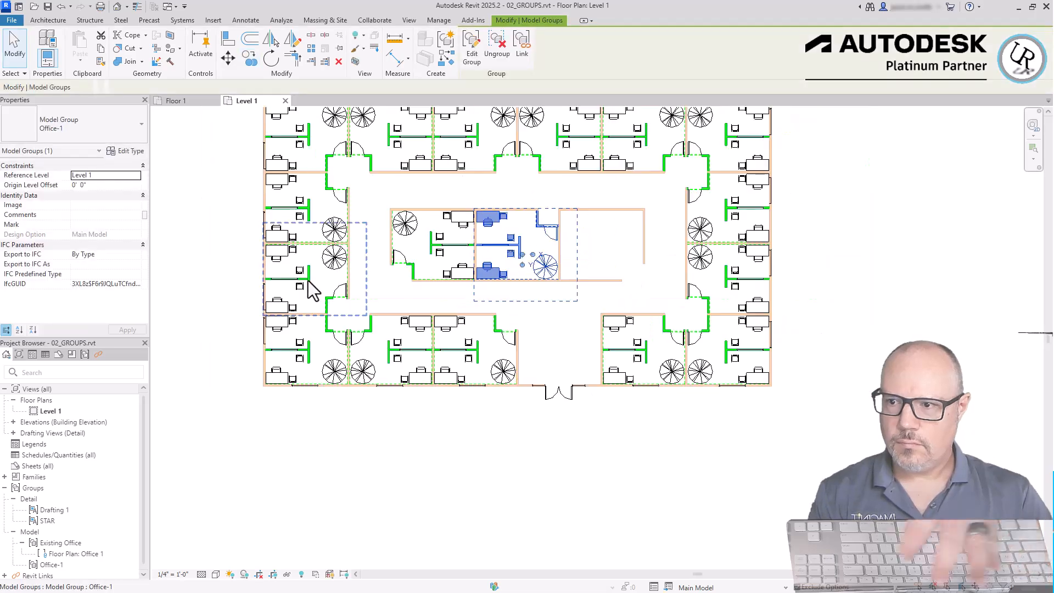
# Copy the lower west-column office group into the right room of the central block.
pyautogui.click(310, 285)
pyautogui.press('c')
pyautogui.press('o')
pyautogui.scroll(10, 267, 230)
pyautogui.click(406, 313)
pyautogui.scroll(-9, 406, 313)
pyautogui.scroll(8, 604, 222)
pyautogui.click(652, 295)
pyautogui.scroll(-8, 652, 295)
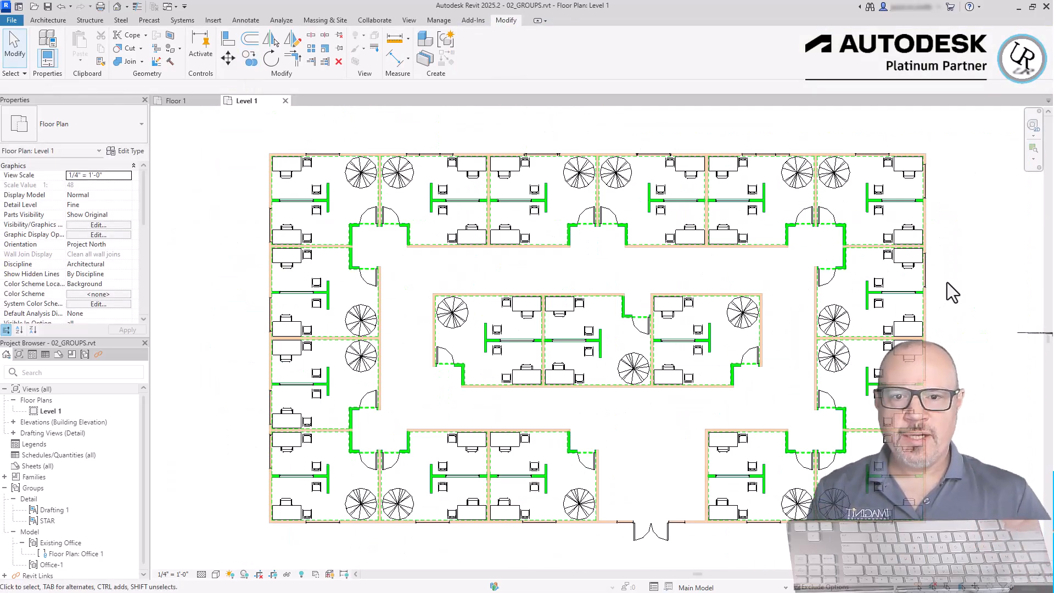
# Open the Office-1 group in the top row's second room for editing and highlight its elements.
pyautogui.click(299, 478)
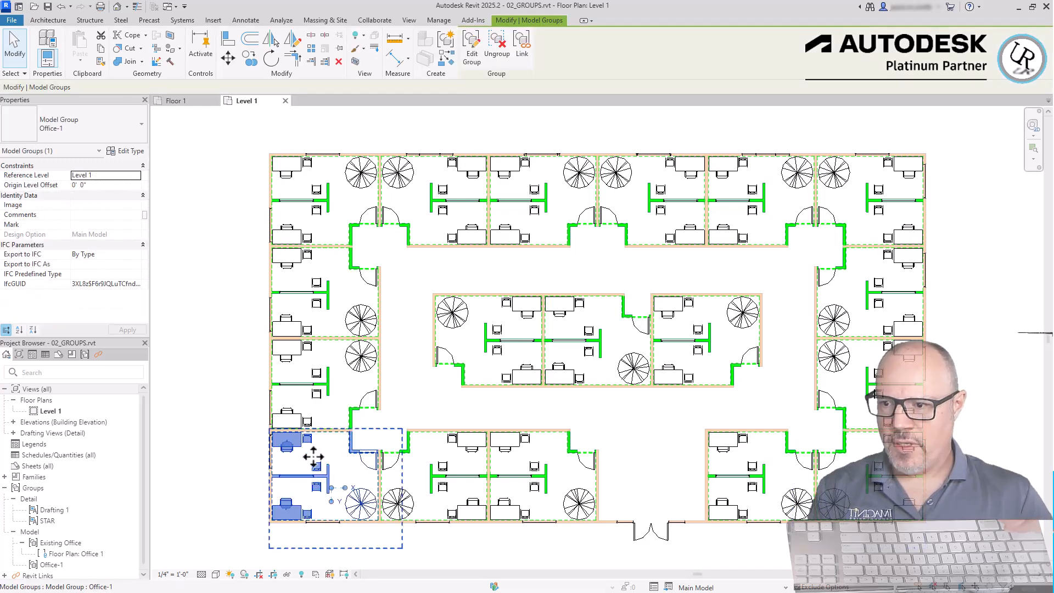
pyautogui.click(293, 386)
pyautogui.click(294, 296)
pyautogui.click(274, 165)
pyautogui.click(455, 210)
pyautogui.scroll(4, 455, 210)
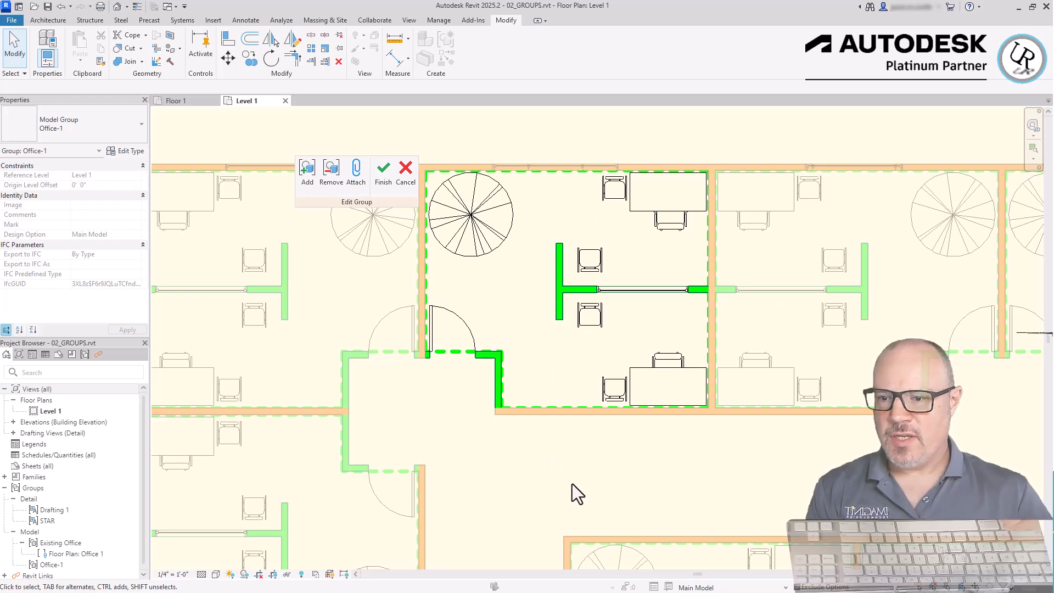
pyautogui.moveTo(288, 170); pyautogui.dragTo(242, 162)
pyautogui.moveTo(402, 128); pyautogui.dragTo(763, 459)
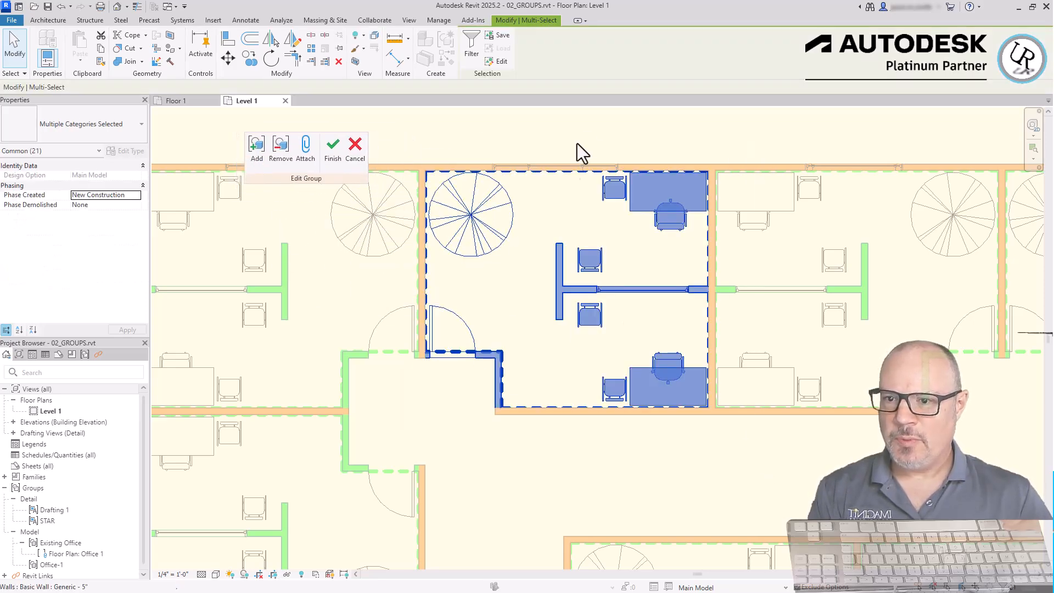
pyautogui.press('Escape')
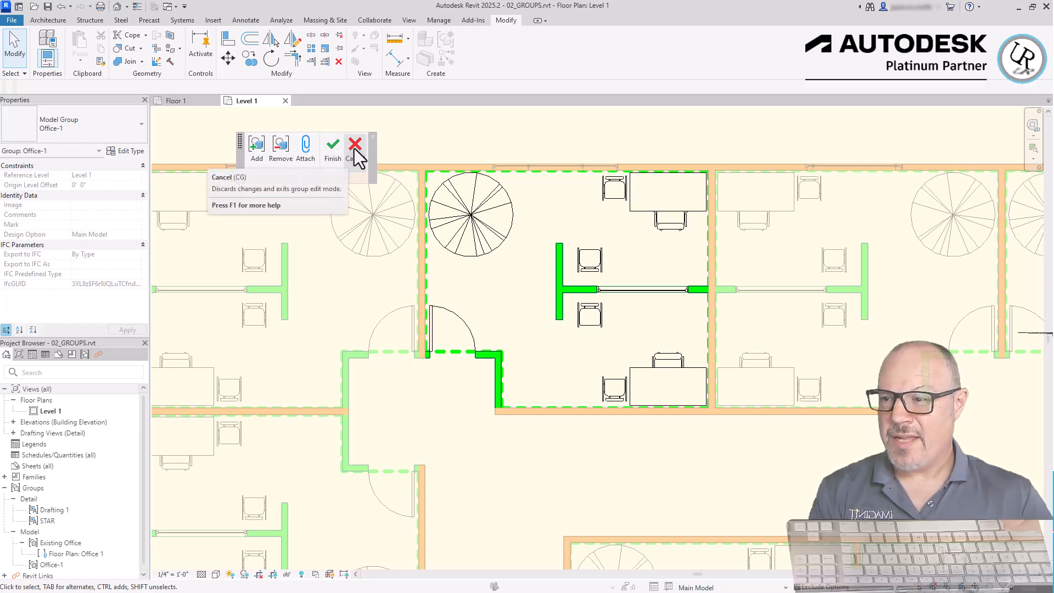
# Move the two chairs on either side of the glazed partition closer to the short cross wall.
pyautogui.scroll(3, 545, 256)
pyautogui.moveTo(594, 216); pyautogui.dragTo(678, 423)
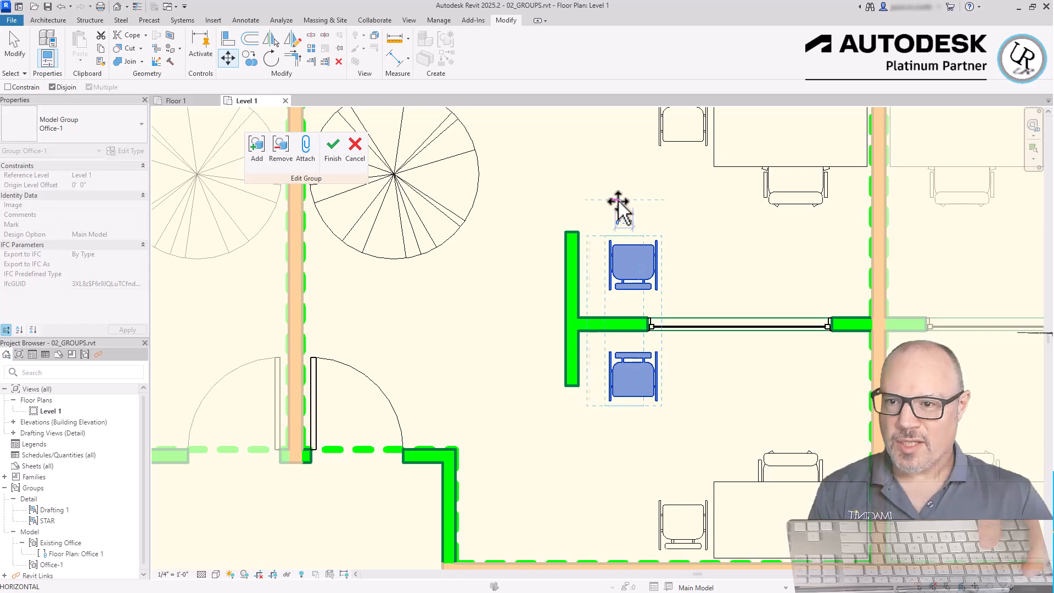
pyautogui.scroll(-2, 740, 341)
# Change the partition's window type to Fixed 24" x 48".
pyautogui.click(745, 333)
pyautogui.click(124, 134)
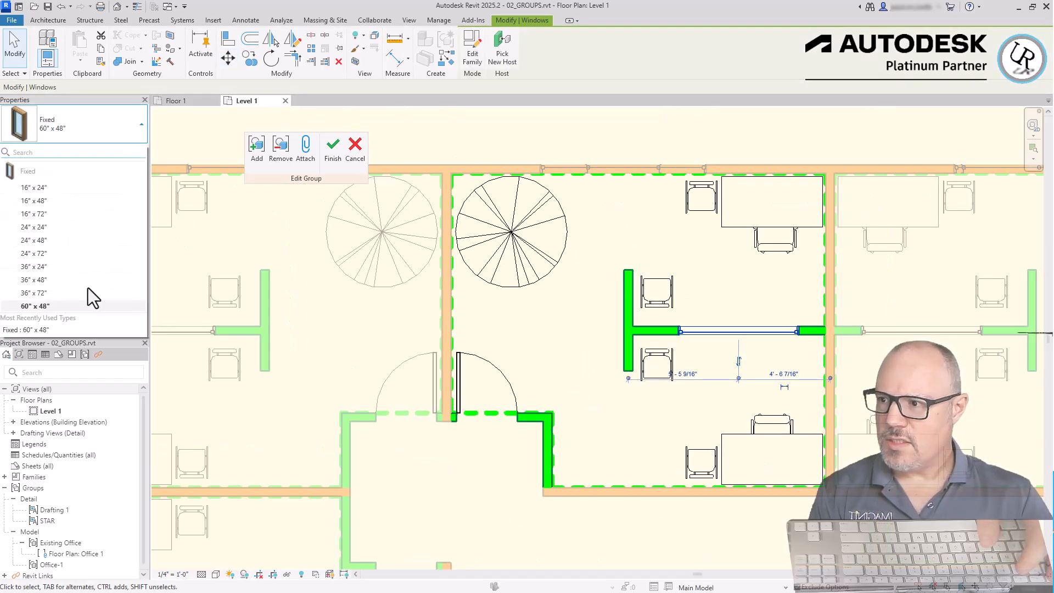
pyautogui.click(47, 240)
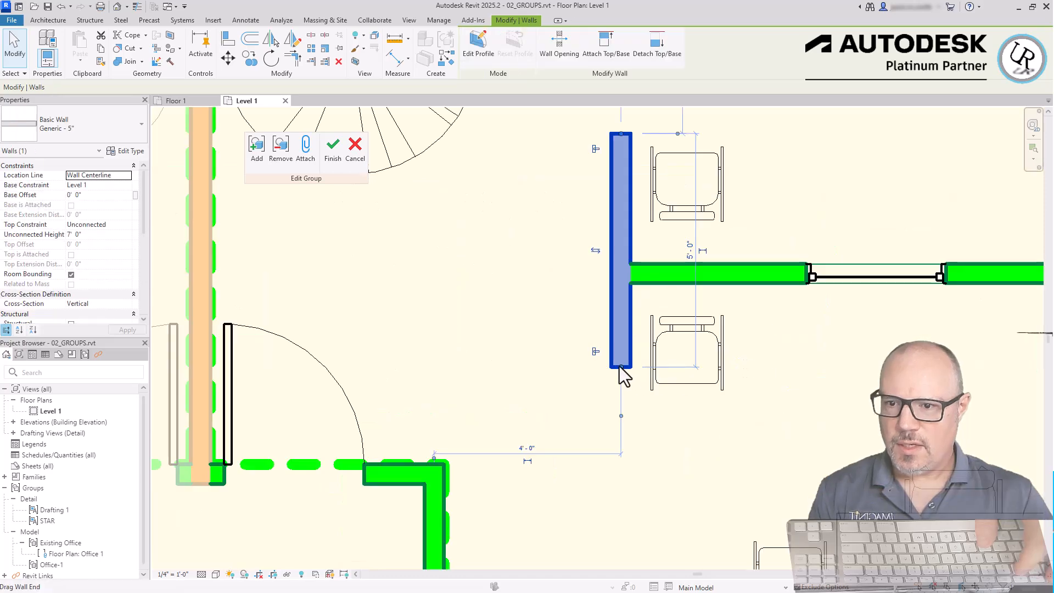
# Extend the lower end of the short cross wall beside the chairs and shorten its upper end.
pyautogui.moveTo(621, 366); pyautogui.dragTo(621, 386)
pyautogui.click(650, 238)
pyautogui.click(619, 136)
pyautogui.moveTo(621, 135); pyautogui.dragTo(623, 153)
pyautogui.moveTo(623, 153); pyautogui.dragTo(623, 155)
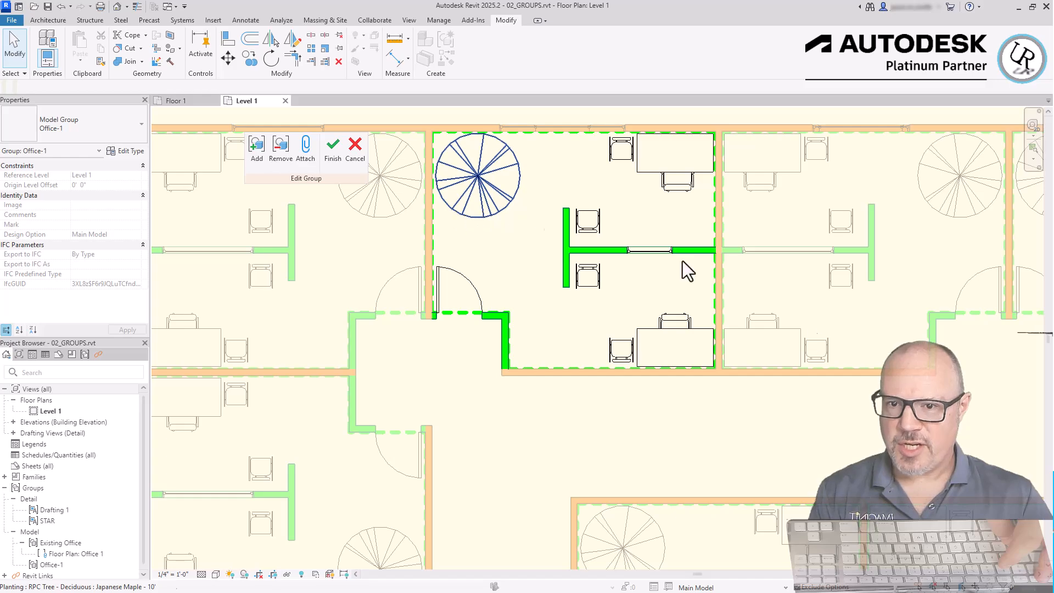
# Finish editing the Office-1 group and inspect the neighbouring office copies on the floor plan.
pyautogui.moveTo(870, 377); pyautogui.dragTo(774, 331, button='middle')
pyautogui.scroll(-6, 773, 332)
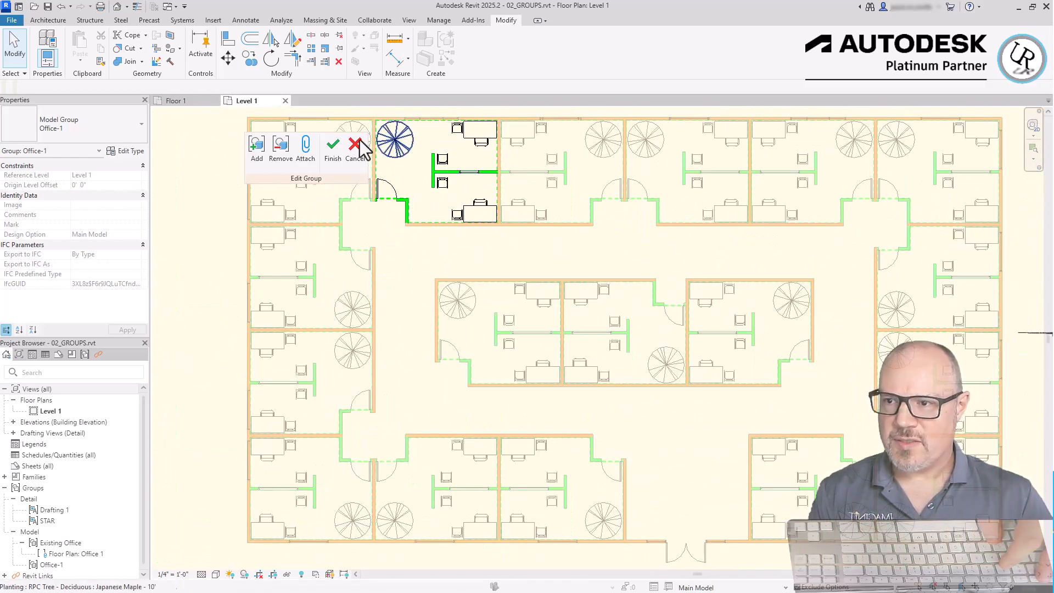
pyautogui.click(333, 155)
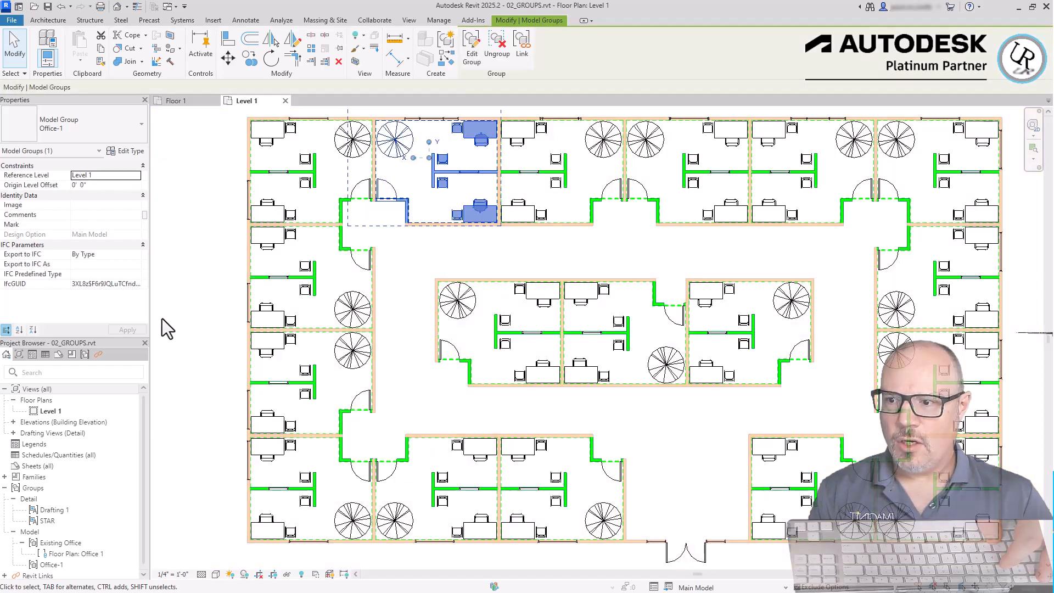
pyautogui.click(226, 322)
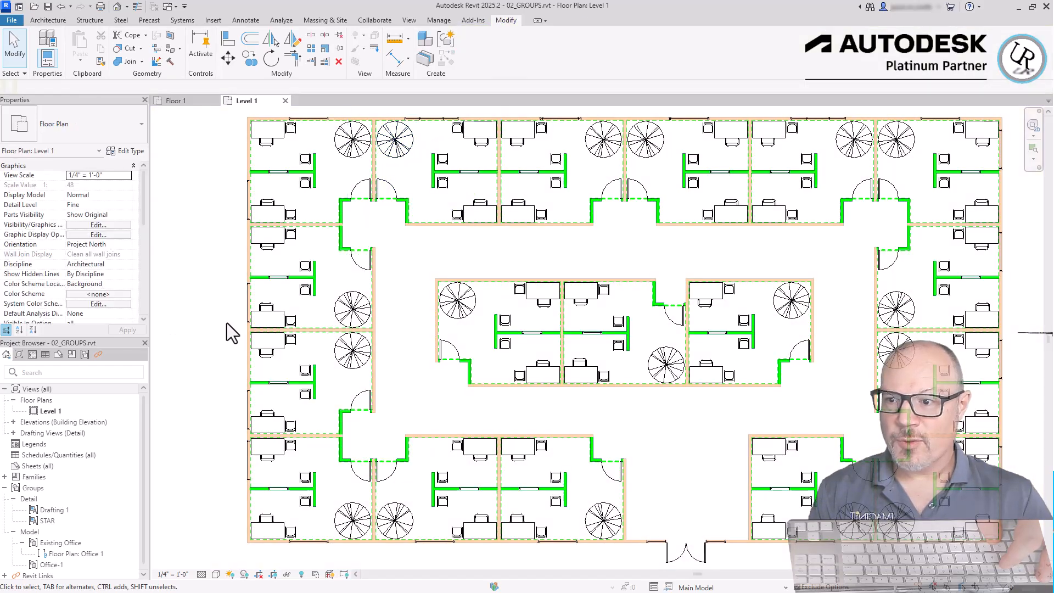
pyautogui.click(473, 181)
pyautogui.scroll(4, 384, 140)
pyautogui.click(665, 420)
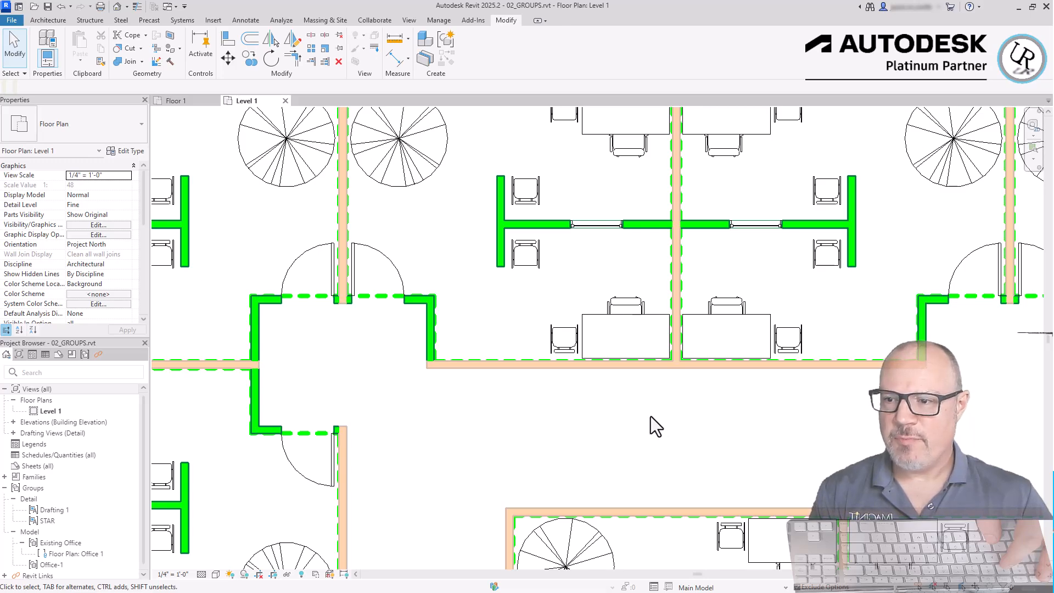
pyautogui.scroll(-5, 472, 196)
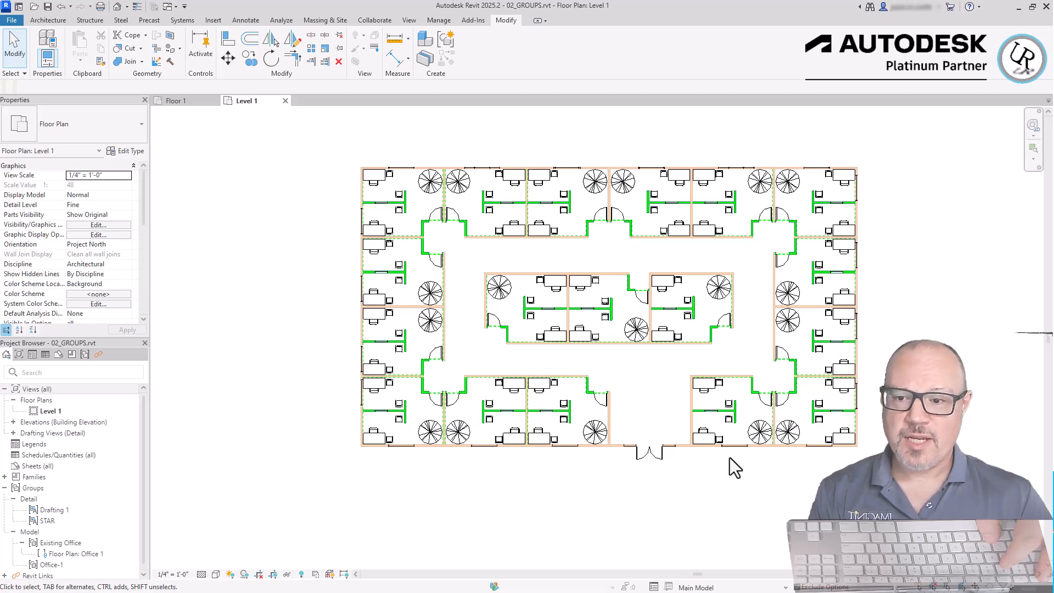
# Duplicate the group type of the bottom-row office right of the entrance as Office-2, and select that group.
pyautogui.scroll(4, 739, 462)
pyautogui.click(657, 435)
pyautogui.scroll(3, 712, 459)
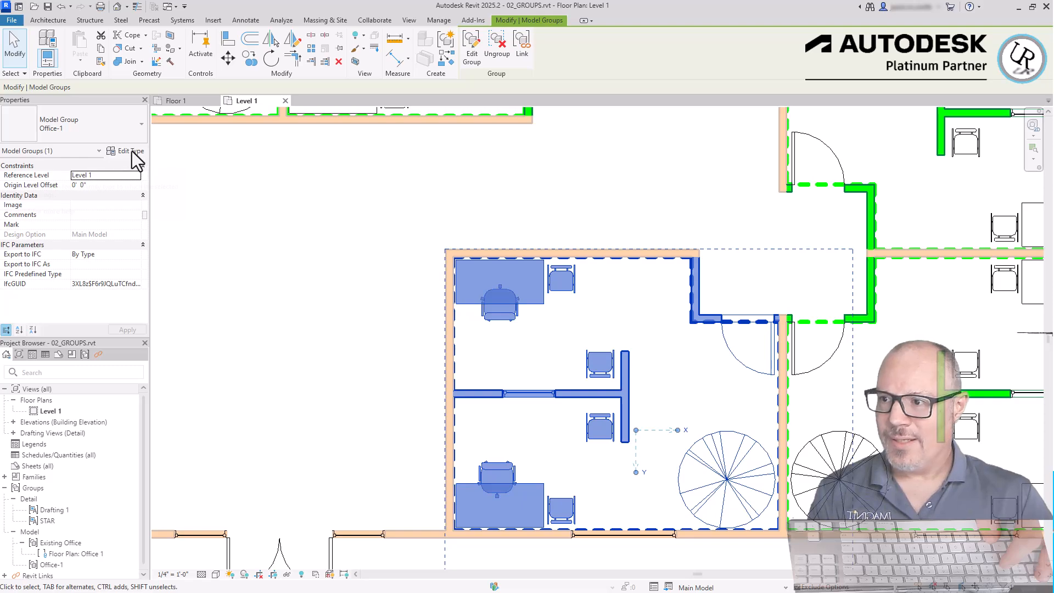
pyautogui.moveTo(457, 140); pyautogui.dragTo(272, 149)
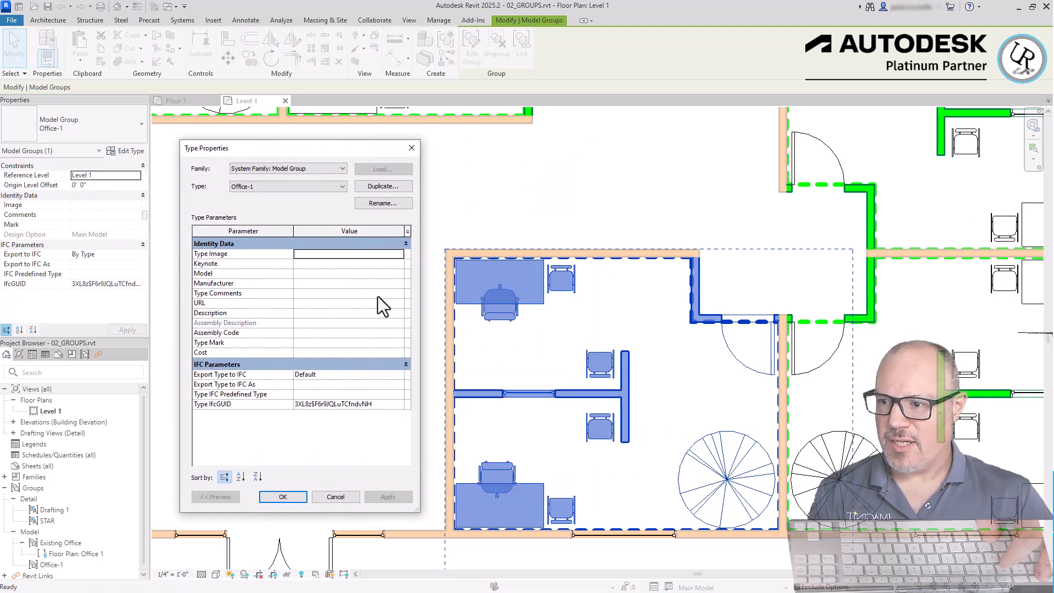
pyautogui.click(377, 187)
pyautogui.write('Office-2')
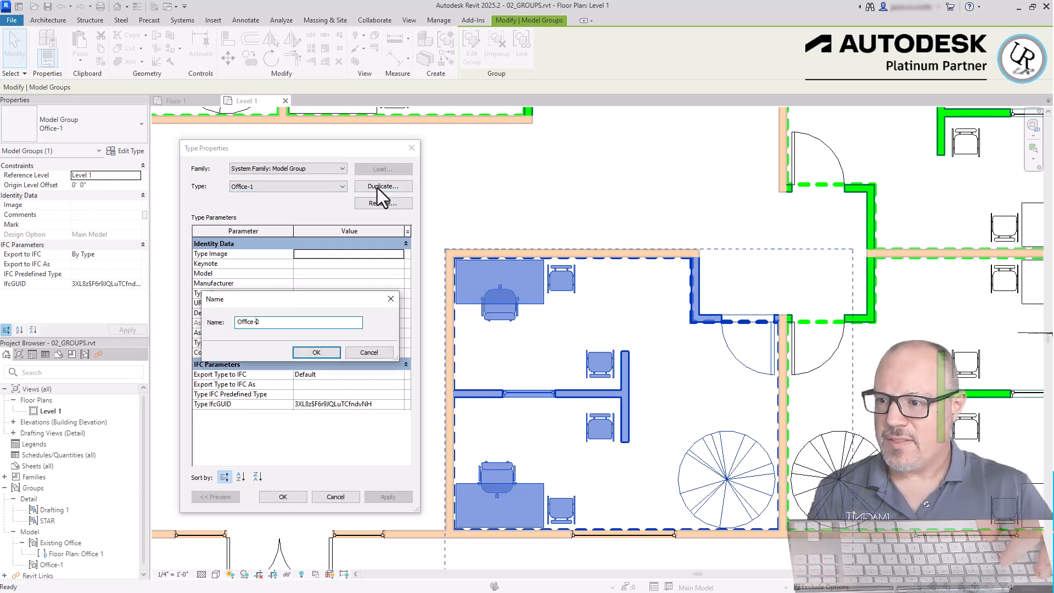
pyautogui.click(314, 352)
pyautogui.press('Return')
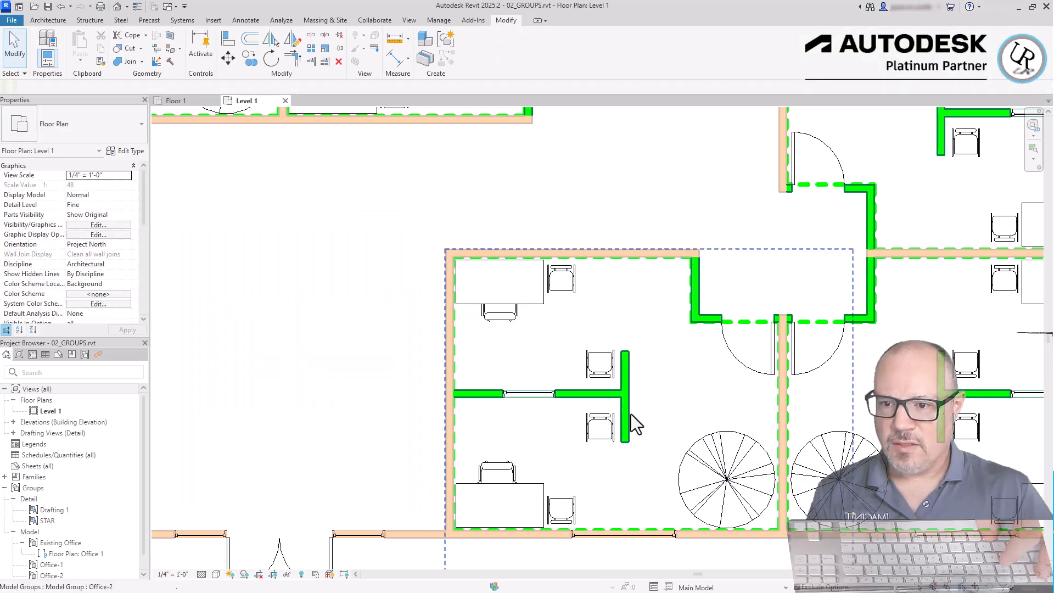
pyautogui.click(626, 394)
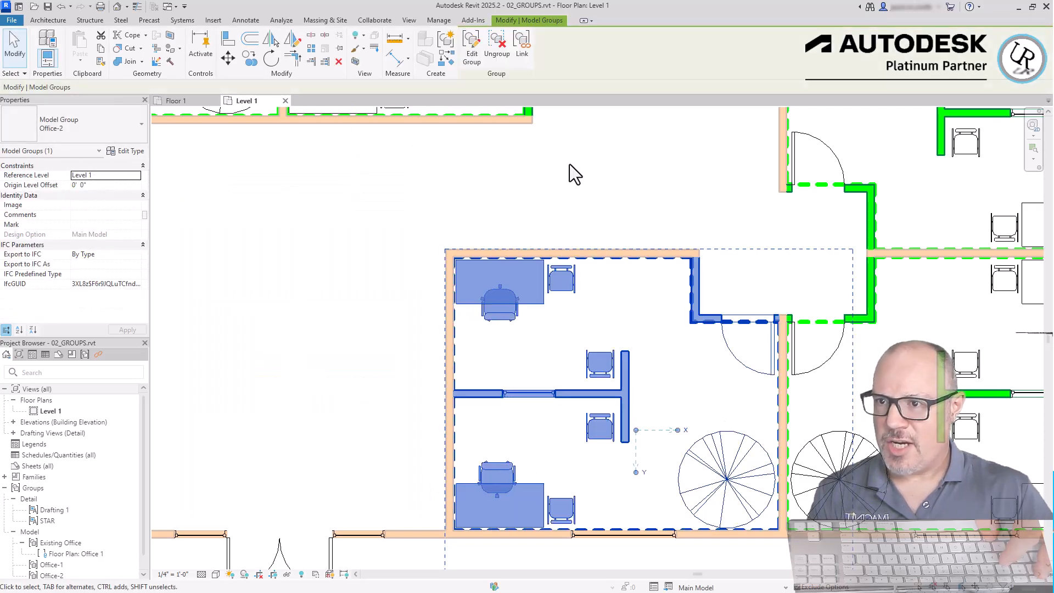
# Open the Office-2 group for editing and delete the round plant in its lower right corner.
pyautogui.doubleClick(507, 521)
pyautogui.scroll(3, 507, 522)
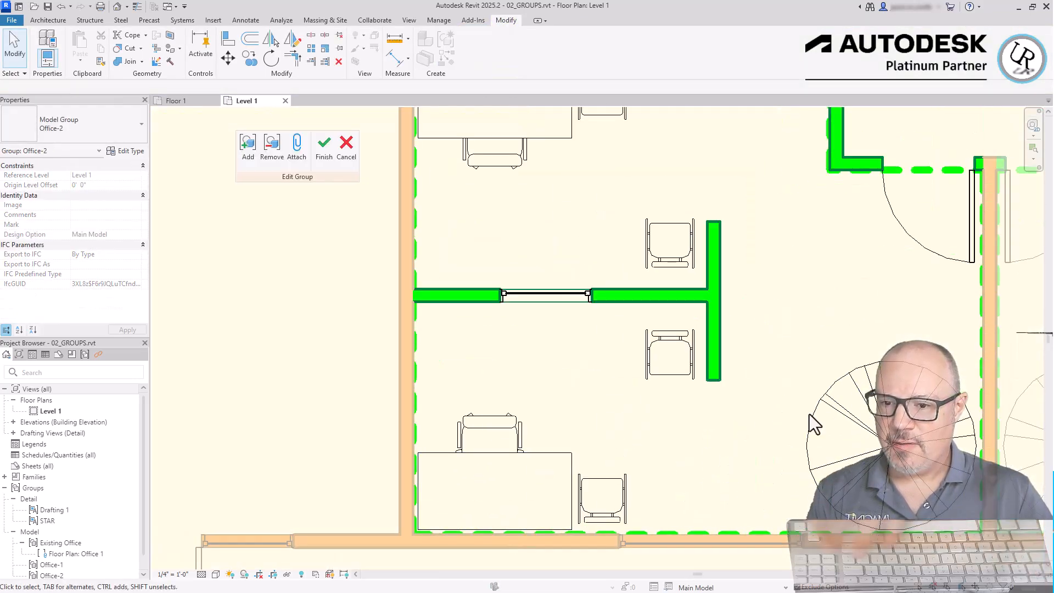
pyautogui.click(833, 391)
pyautogui.press('Delete')
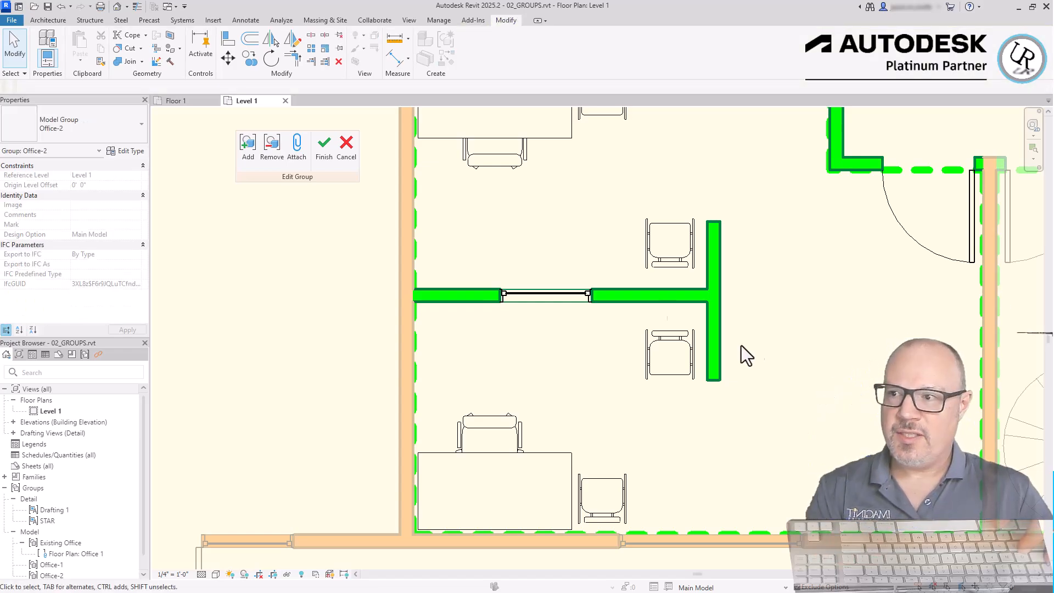
# Place a Sofa-Pensi 84" in the group, rotated to run lengthwise along the right wall below the door.
pyautogui.press('c')
pyautogui.press('m')
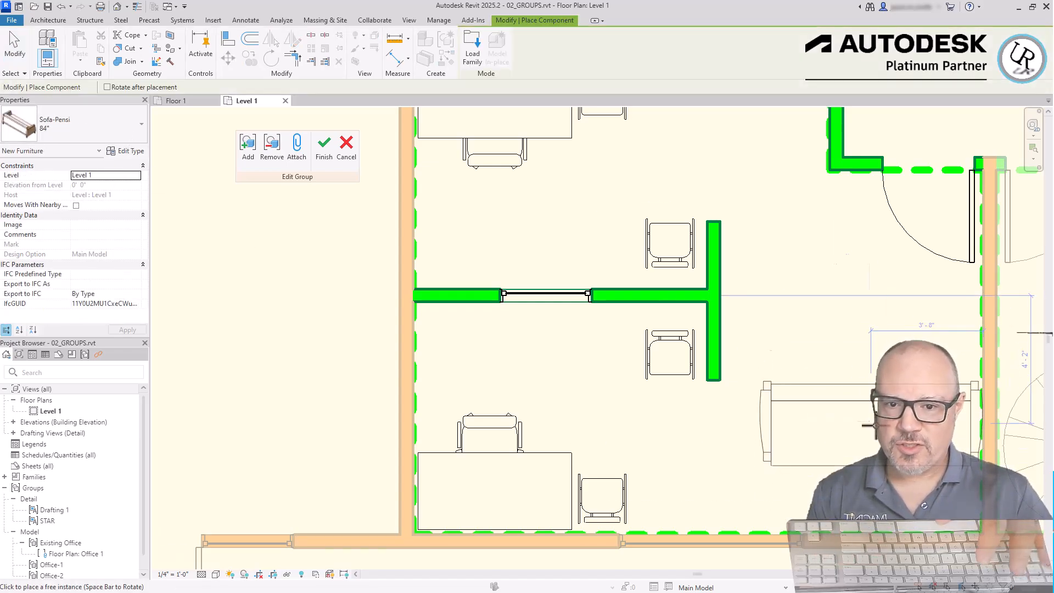
pyautogui.press('space')
pyautogui.press('space')
pyautogui.press('space')
pyautogui.click(932, 411)
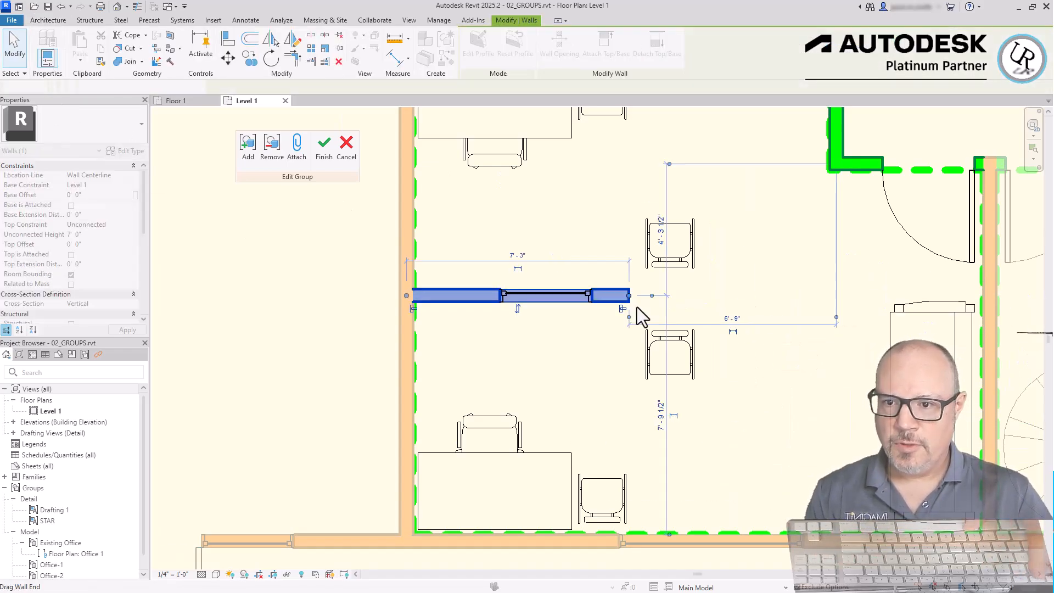
# Turn the two chairs at the partition's free end to face the sofa, and copy one into the gap between them.
pyautogui.click(687, 342)
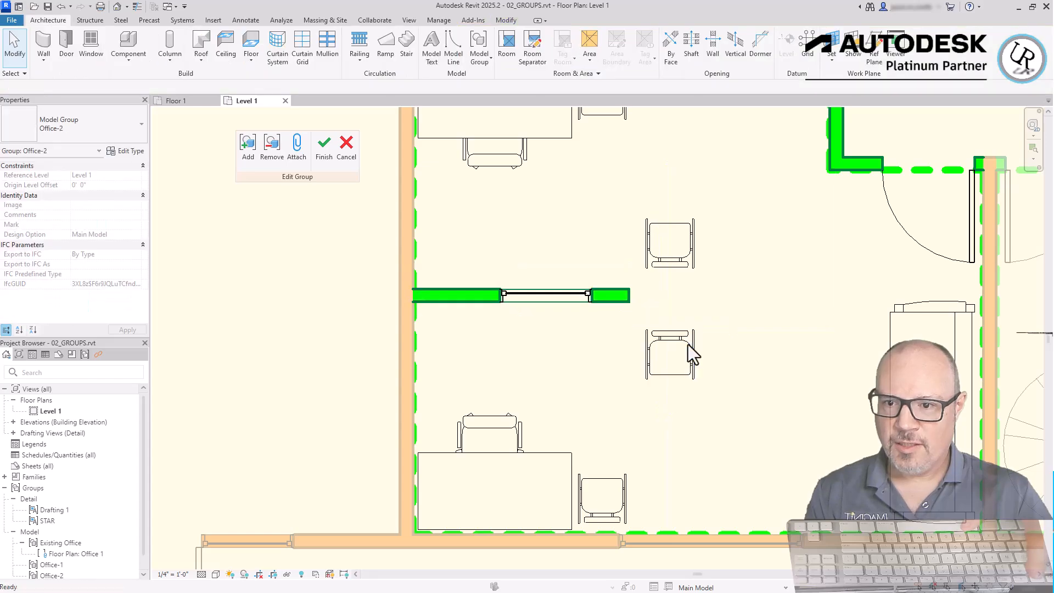
pyautogui.press('space')
pyautogui.click(668, 266)
pyautogui.press('space')
pyautogui.press('space')
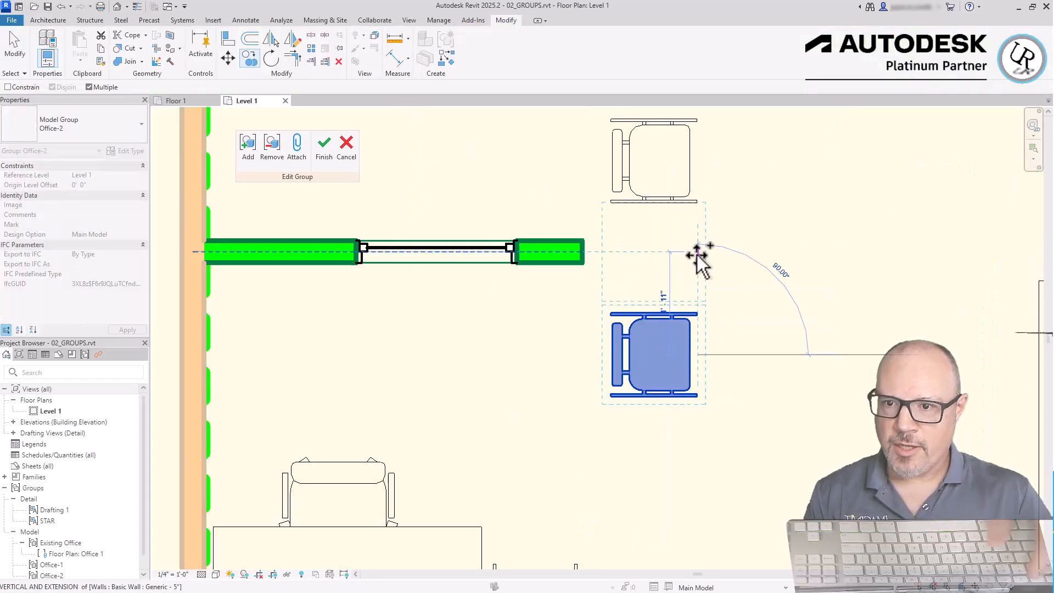
pyautogui.click(697, 254)
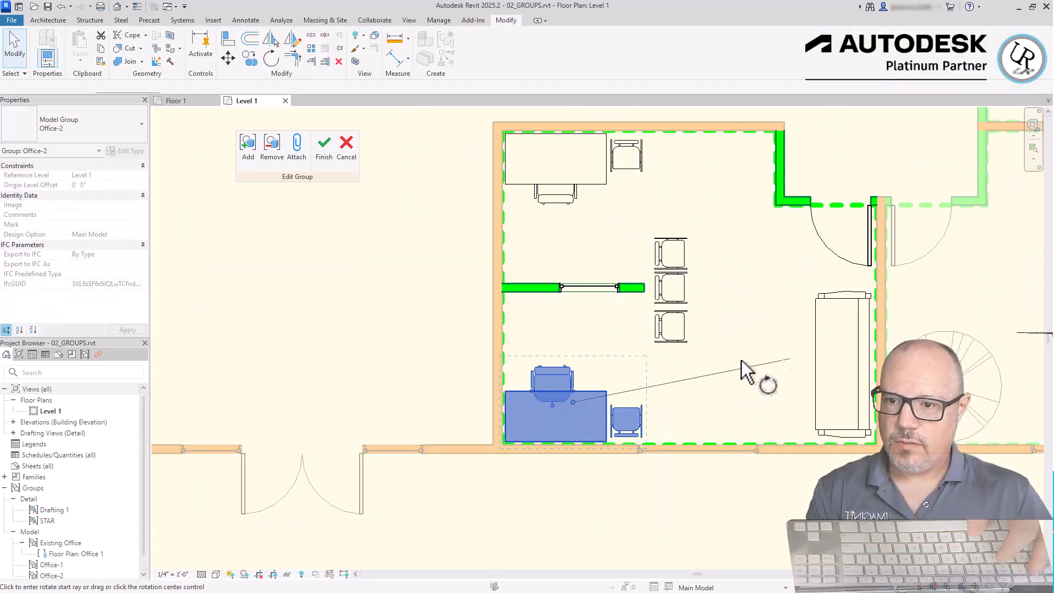
# Rotate the lower desk and its chairs 90° and move them into the corner between the left wall and the partition.
pyautogui.write('90')
pyautogui.press('Return')
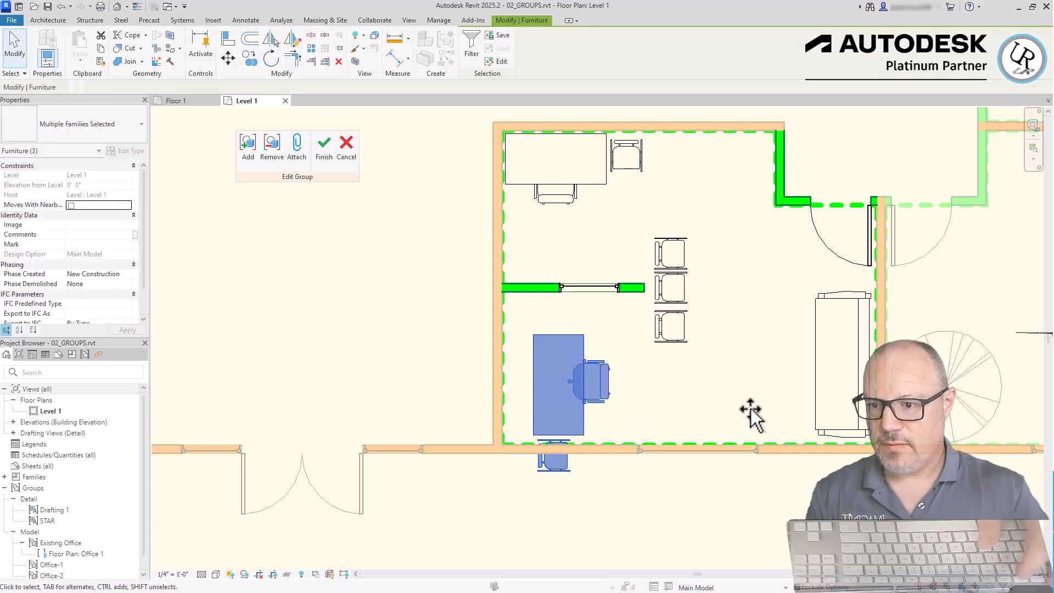
pyautogui.press('m')
pyautogui.press('v')
pyautogui.scroll(5, 537, 321)
pyautogui.click(528, 363)
pyautogui.click(428, 231)
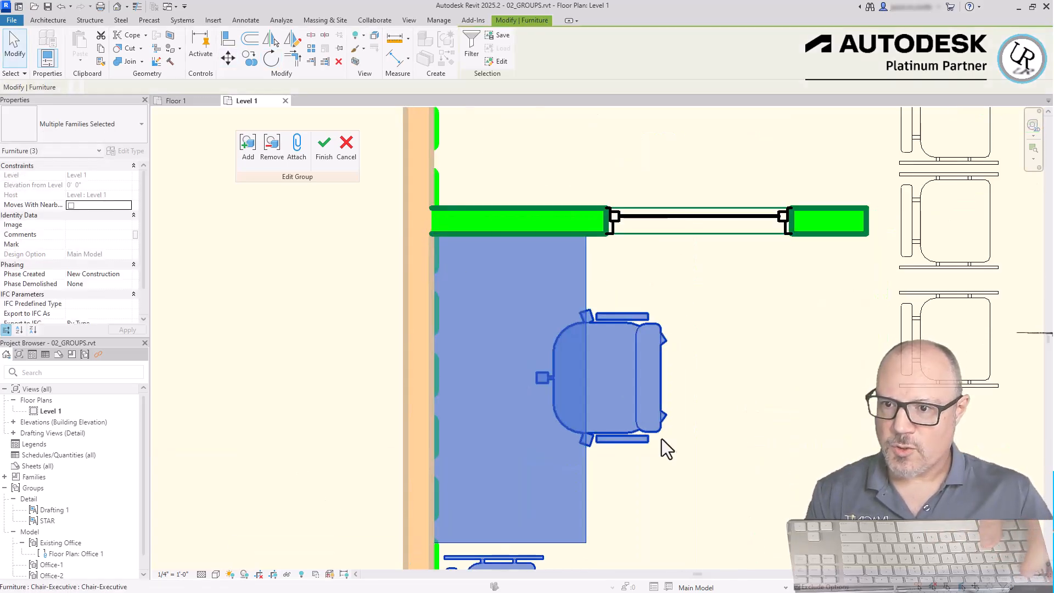
# Rotate the upper desk and its chairs a quarter turn and move them into the corner between the left wall and the partition.
pyautogui.scroll(-4, 666, 328)
pyautogui.click(576, 169)
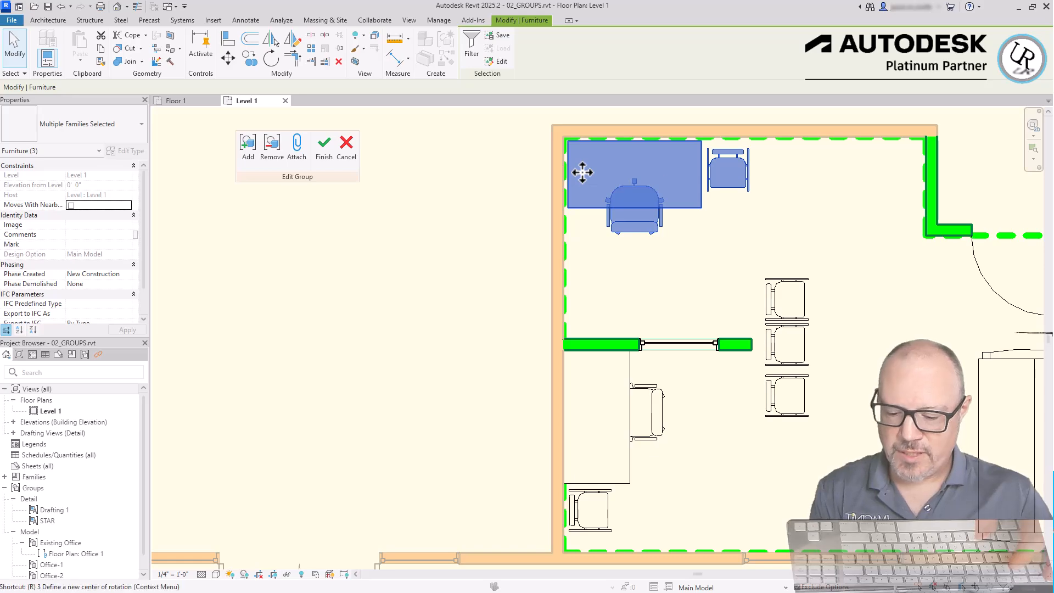
pyautogui.press('r')
pyautogui.press('o')
pyautogui.click(719, 239)
pyautogui.click(802, 182)
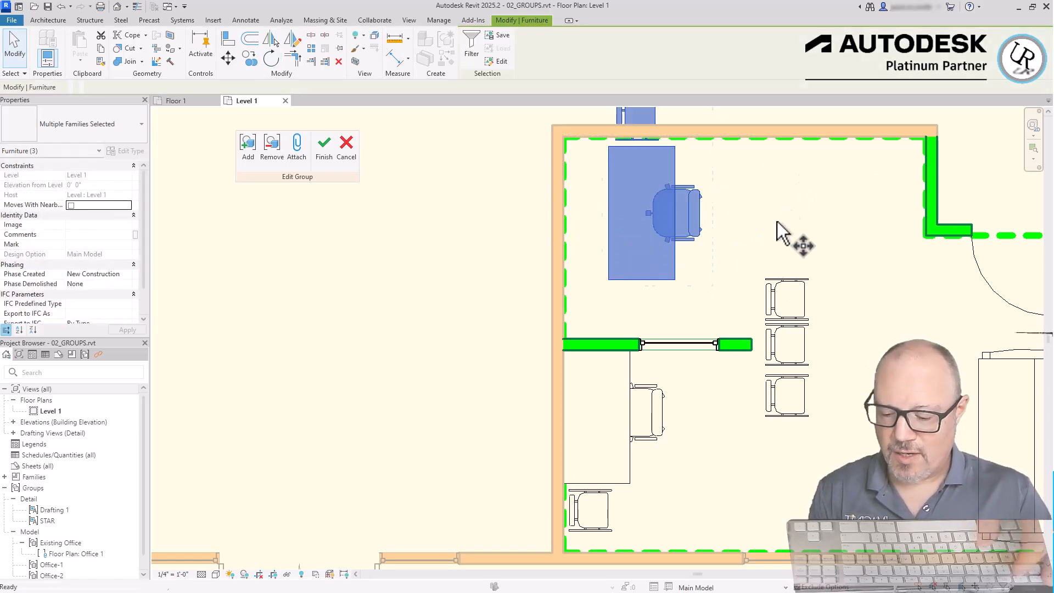
pyautogui.press('m')
pyautogui.press('v')
pyautogui.scroll(3, 600, 301)
pyautogui.click(631, 270)
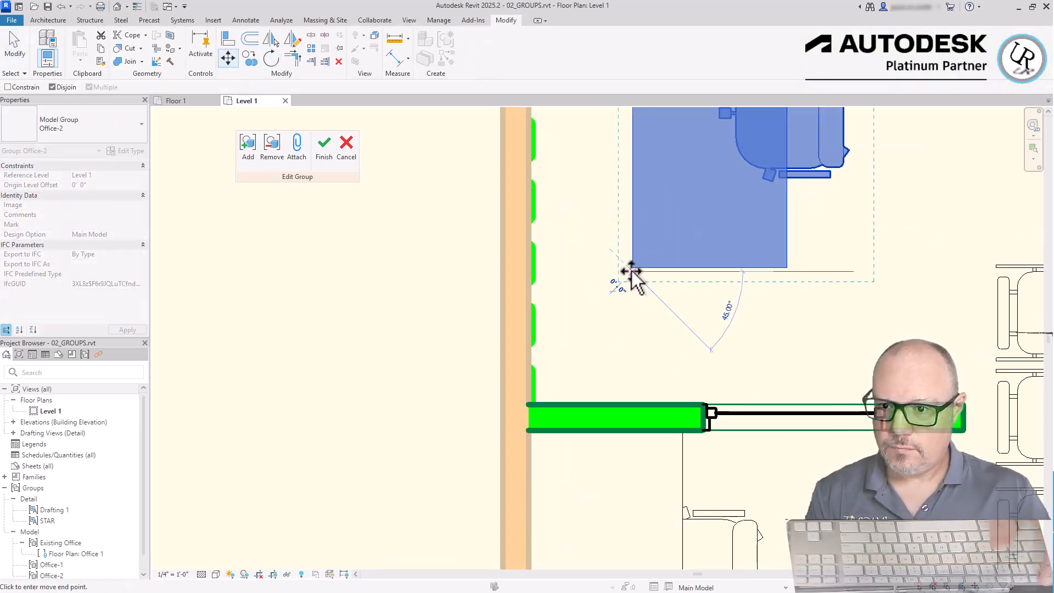
pyautogui.click(519, 407)
# Finish editing the Office-2 group.
pyautogui.scroll(-5, 548, 373)
pyautogui.scroll(2, 716, 134)
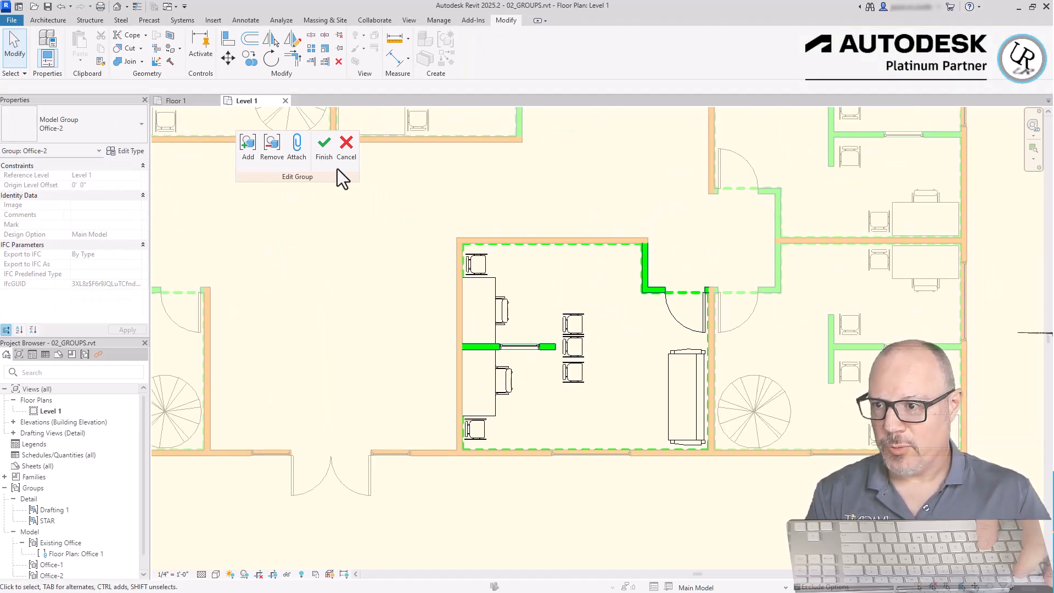
pyautogui.click(324, 149)
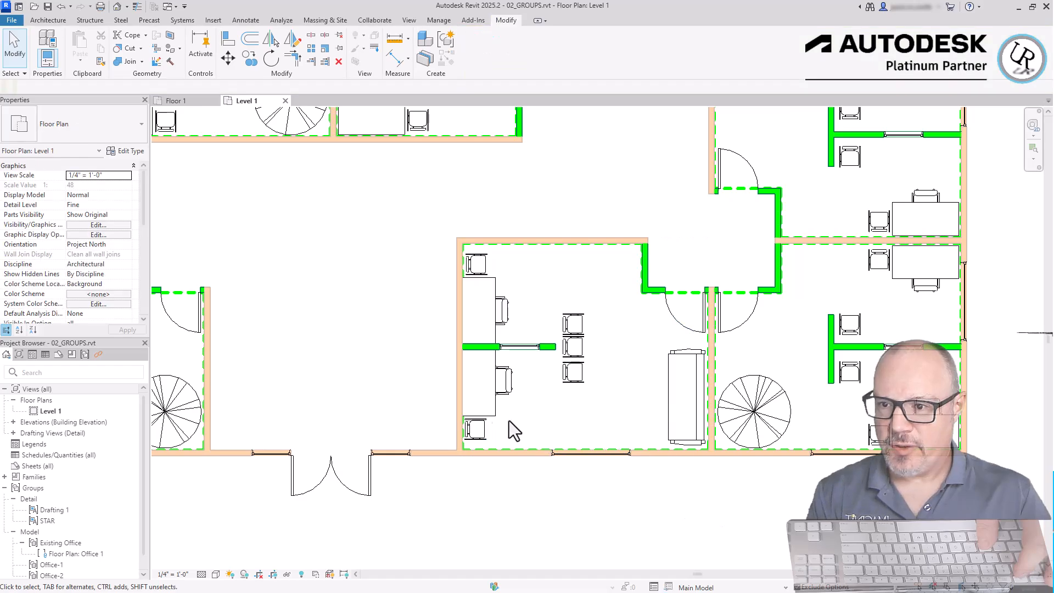
pyautogui.scroll(-2, 985, 491)
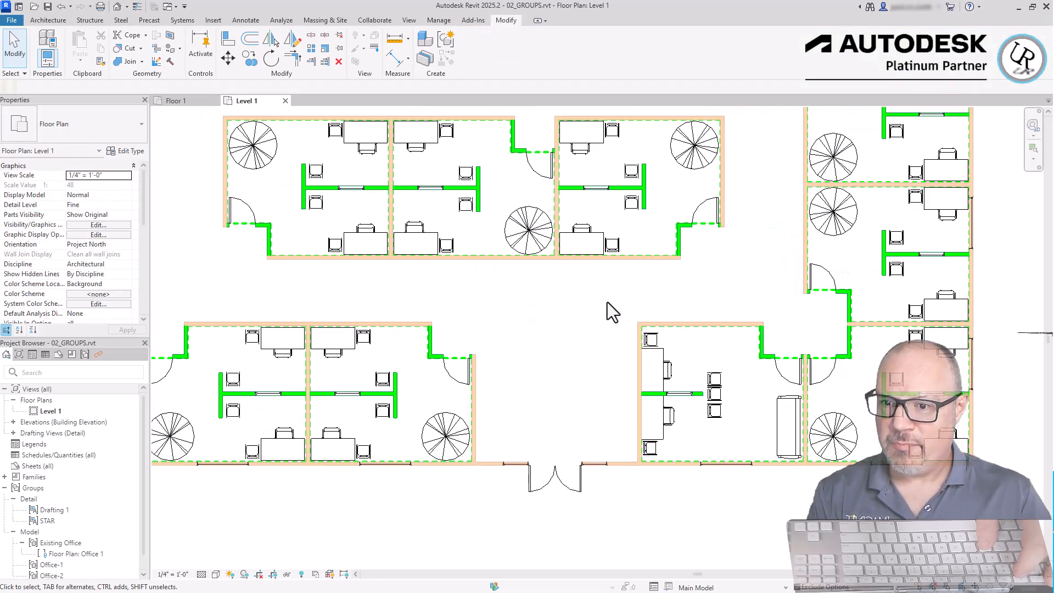
# Change the group type of the office in the floor plan's lower right corner to Office-2.
pyautogui.click(714, 391)
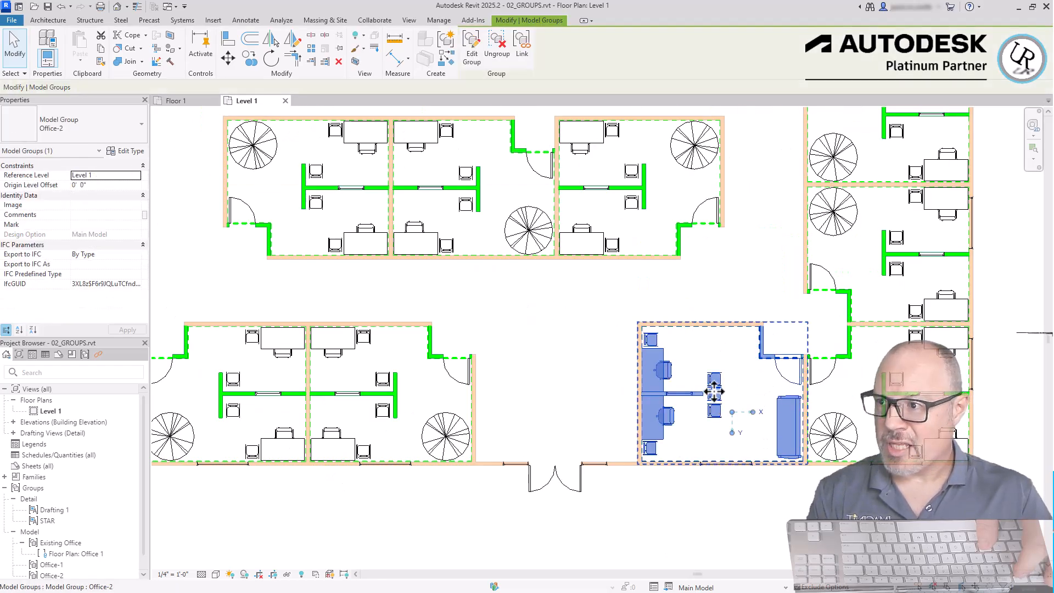
pyautogui.click(850, 442)
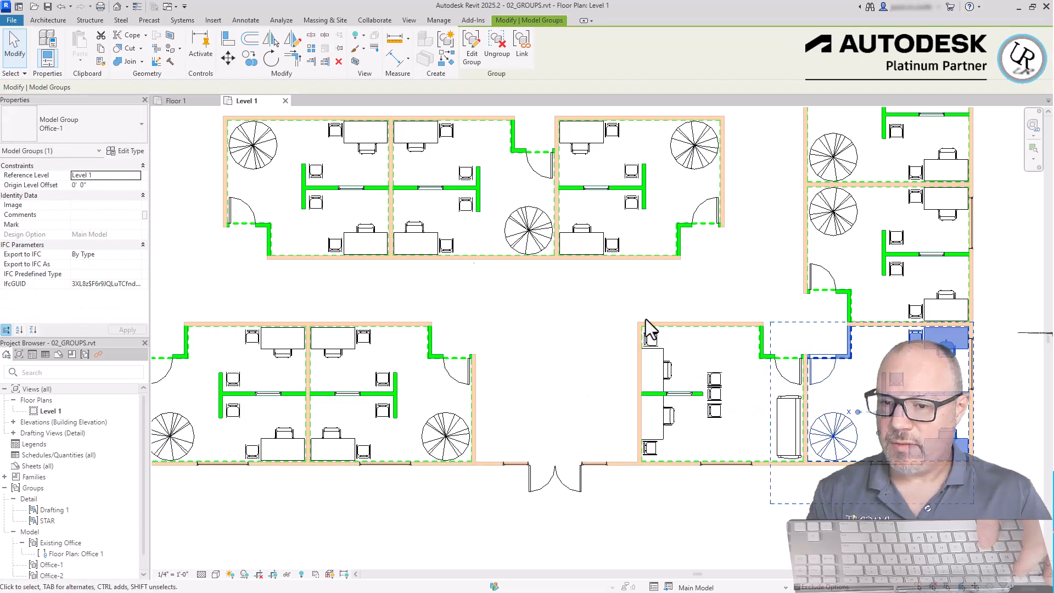
pyautogui.scroll(2, 971, 384)
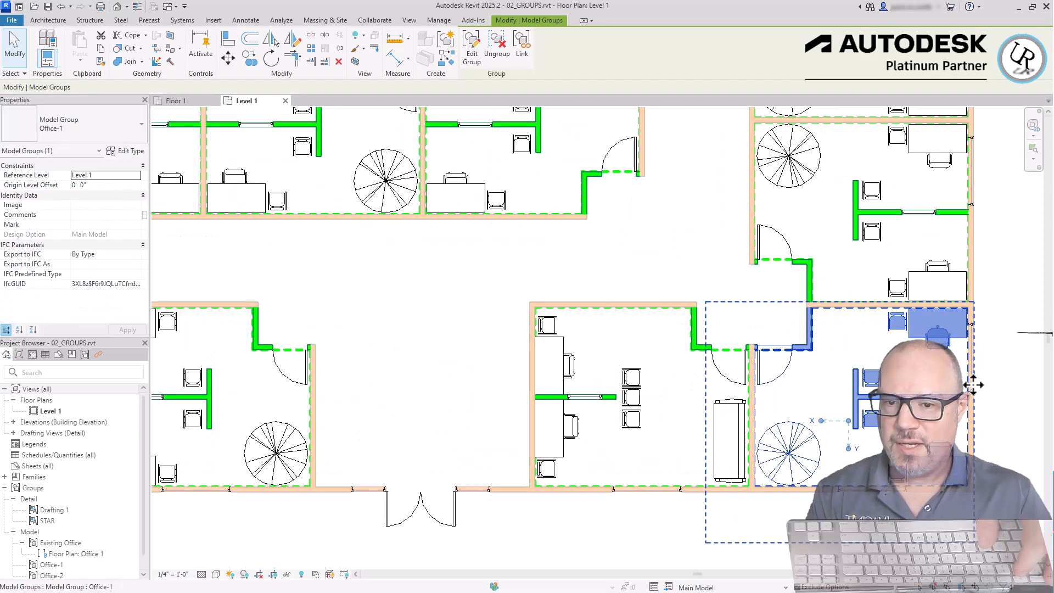
pyautogui.click(142, 126)
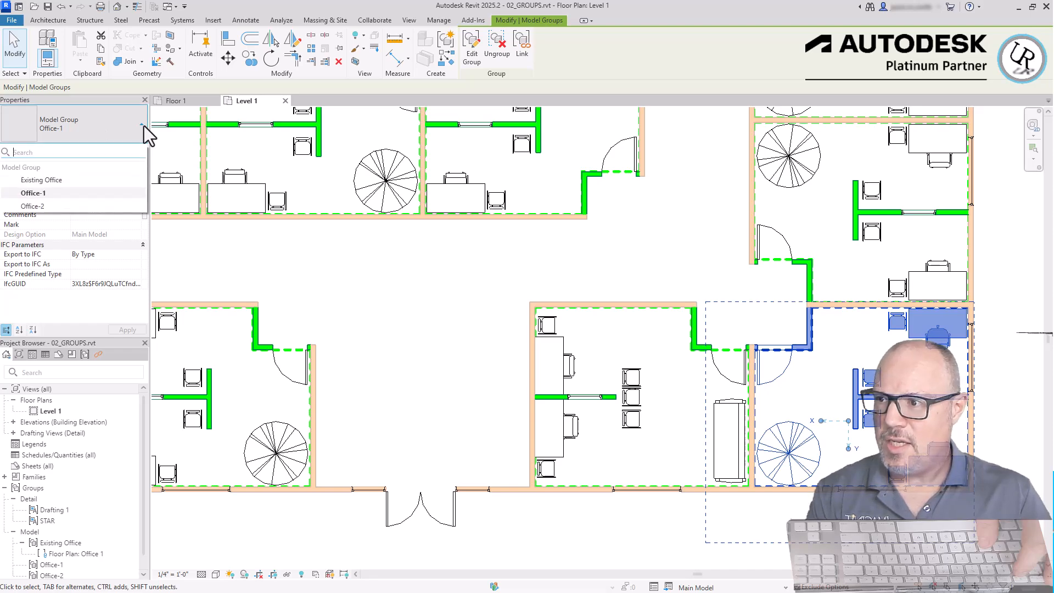
pyautogui.click(32, 206)
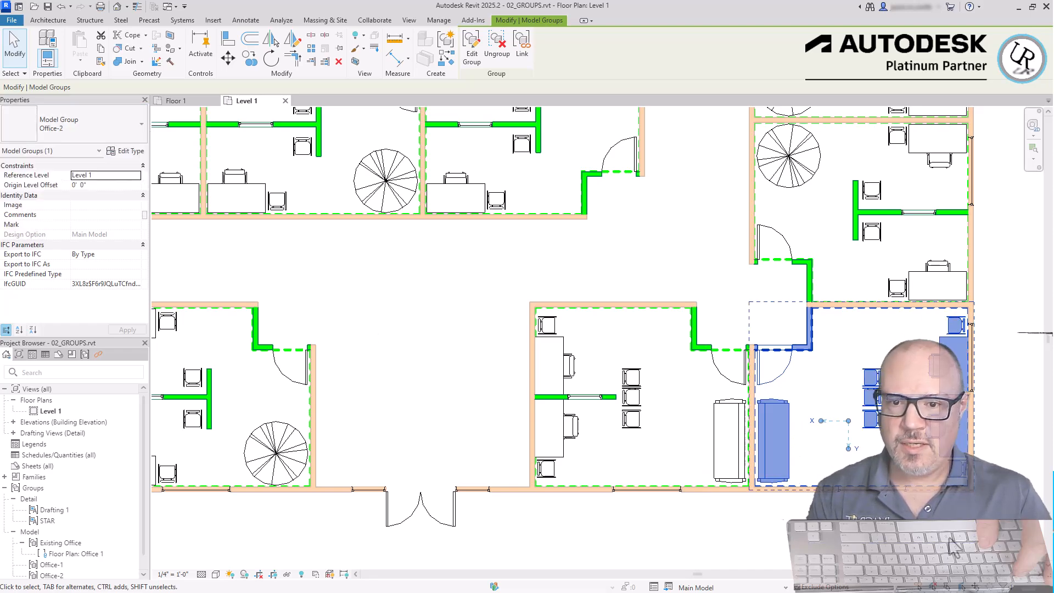
pyautogui.click(949, 540)
pyautogui.scroll(-2, 793, 481)
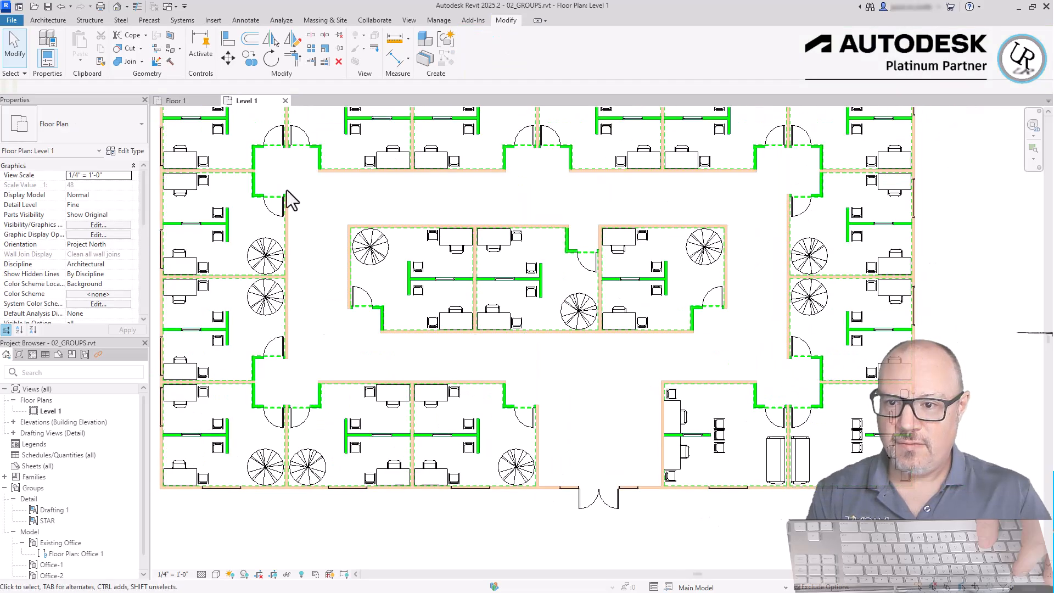
# Change the group type of the leftmost office in the central block to Office-2.
pyautogui.scroll(3, 229, 155)
pyautogui.moveTo(779, 471); pyautogui.dragTo(669, 314, button='middle')
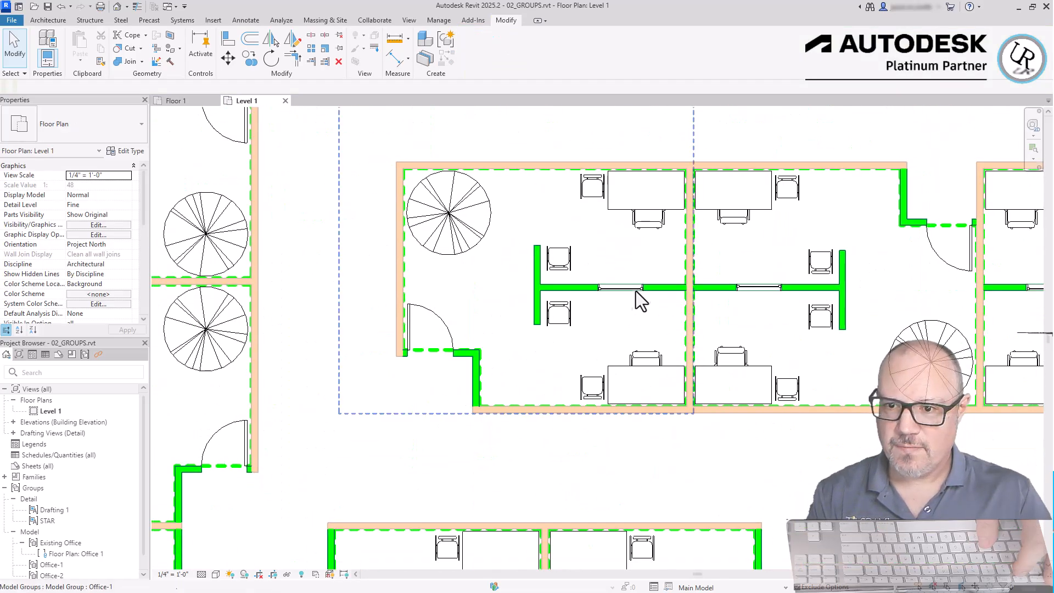
pyautogui.click(634, 290)
pyautogui.click(121, 133)
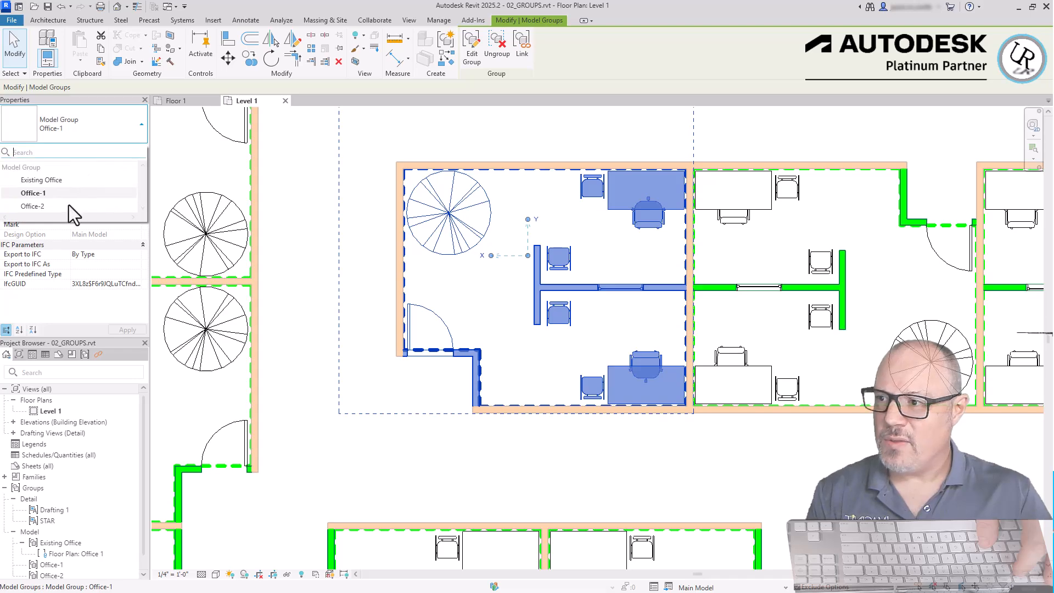
pyautogui.click(60, 209)
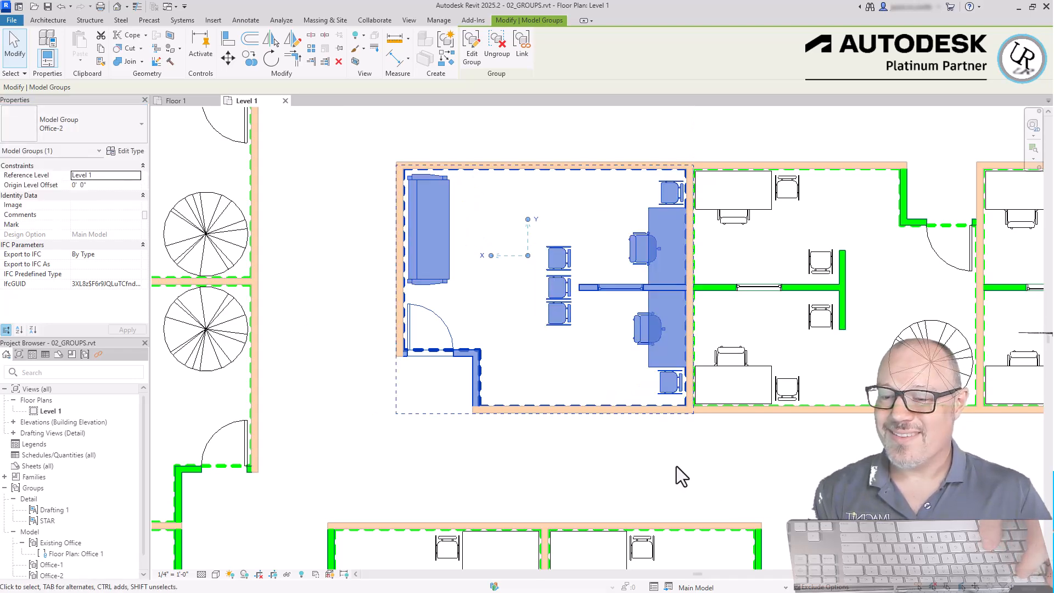
pyautogui.press('Escape')
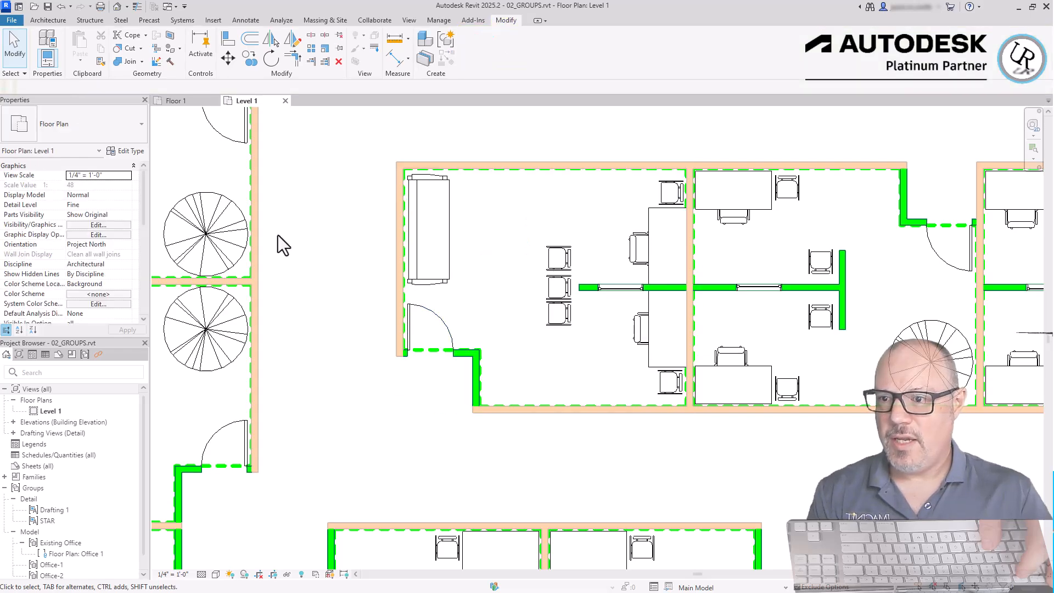
# Change the group type of the third office from the left in the top row to Office-2.
pyautogui.scroll(-2, 642, 404)
pyautogui.scroll(3, 285, 232)
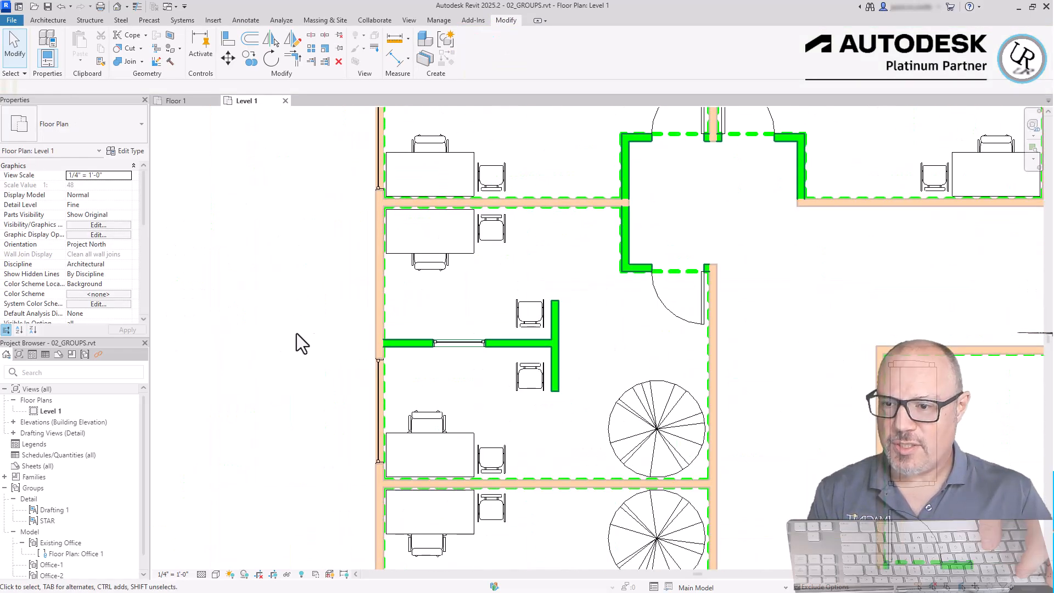
pyautogui.scroll(-2, 275, 309)
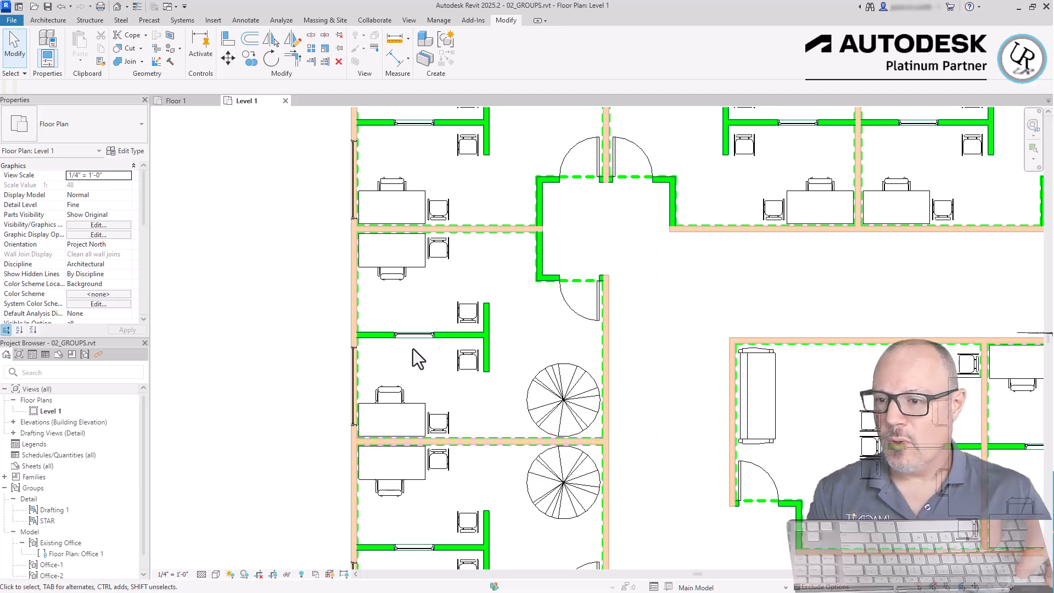
pyautogui.scroll(-1, 557, 233)
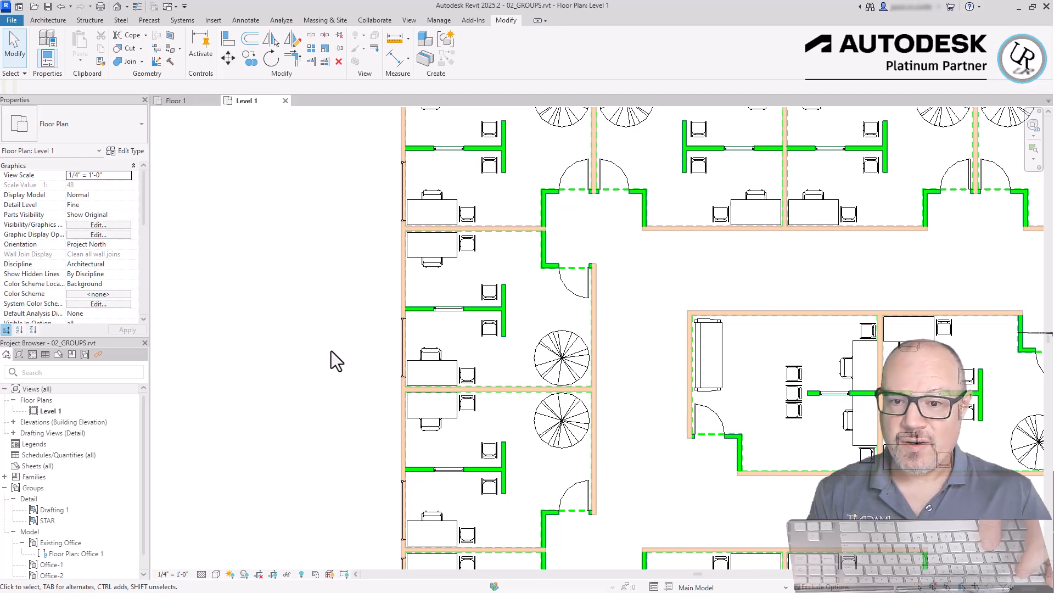
pyautogui.moveTo(648, 343); pyautogui.dragTo(402, 493, button='middle')
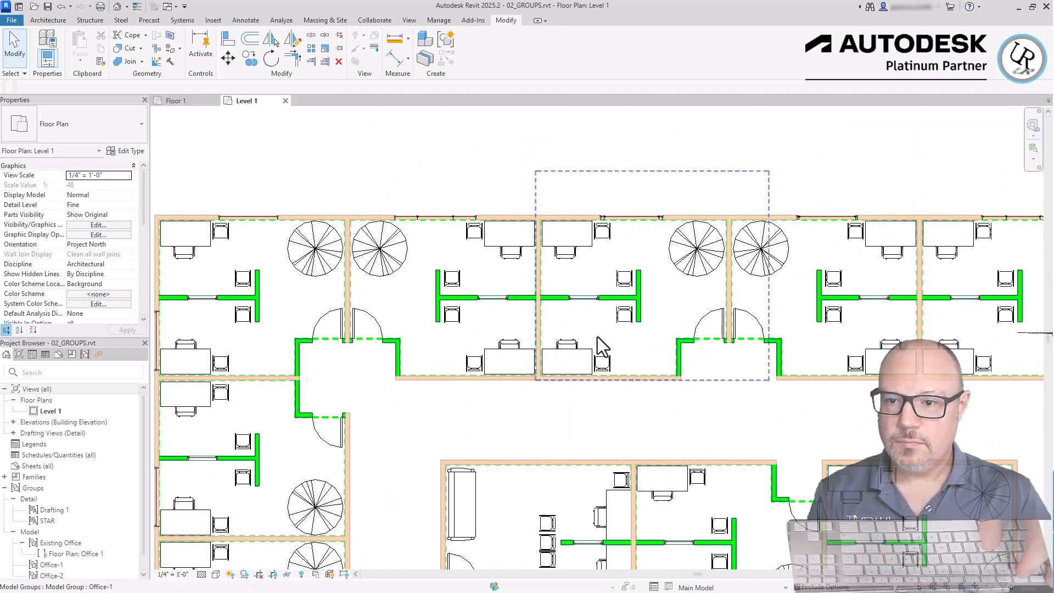
pyautogui.click(630, 301)
pyautogui.click(95, 130)
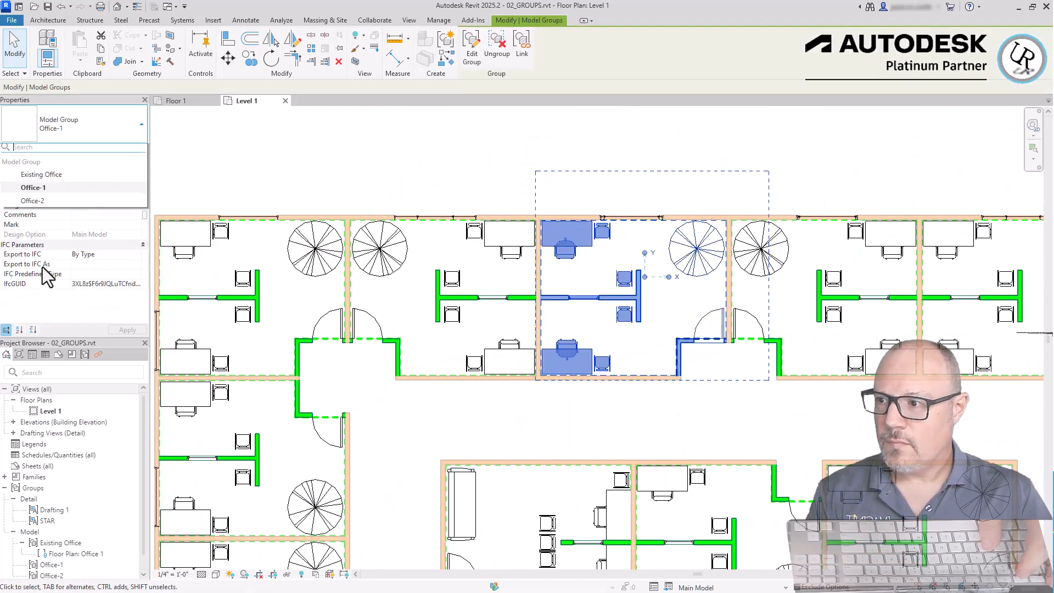
pyautogui.click(30, 206)
pyautogui.click(759, 186)
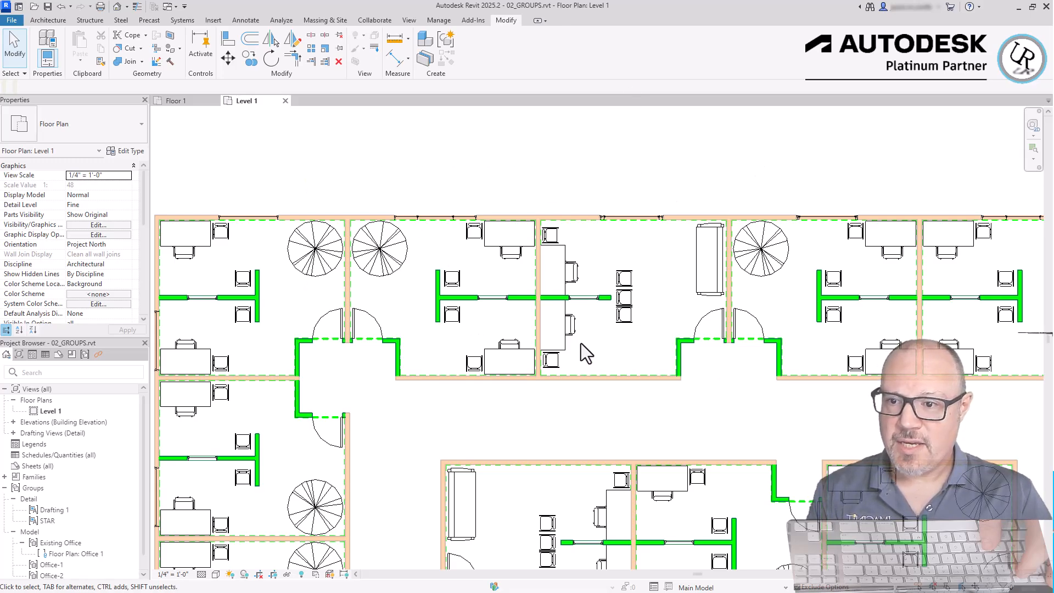
pyautogui.scroll(3, 591, 301)
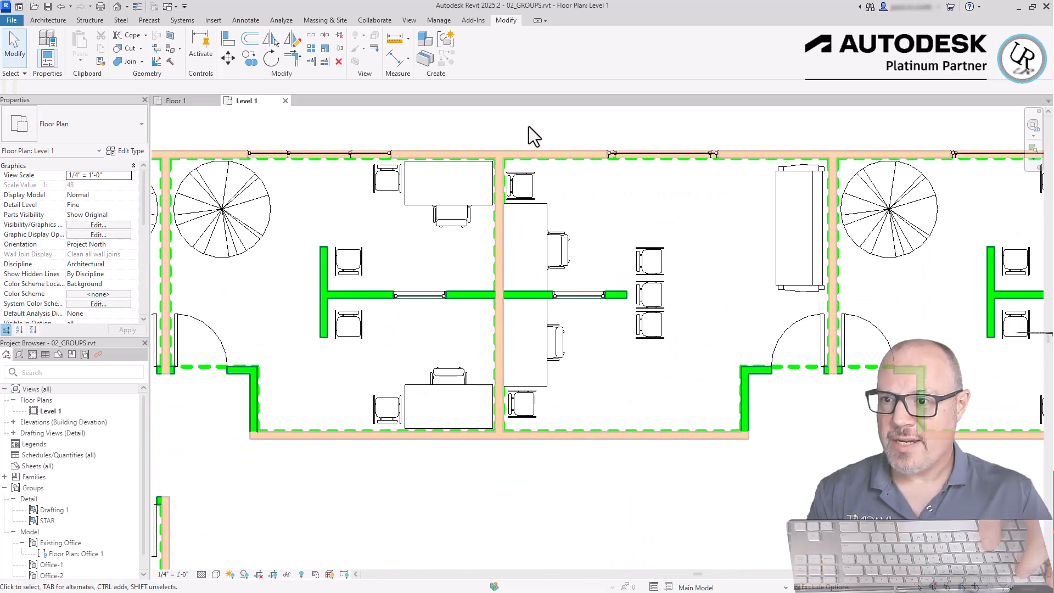
pyautogui.scroll(-1, 478, 267)
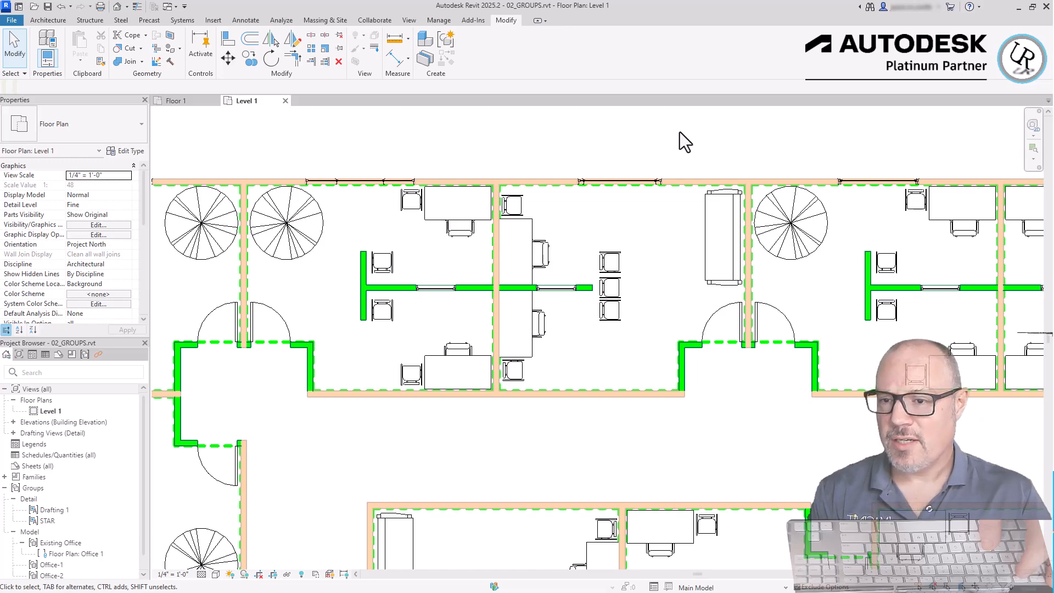
pyautogui.scroll(-2, 549, 221)
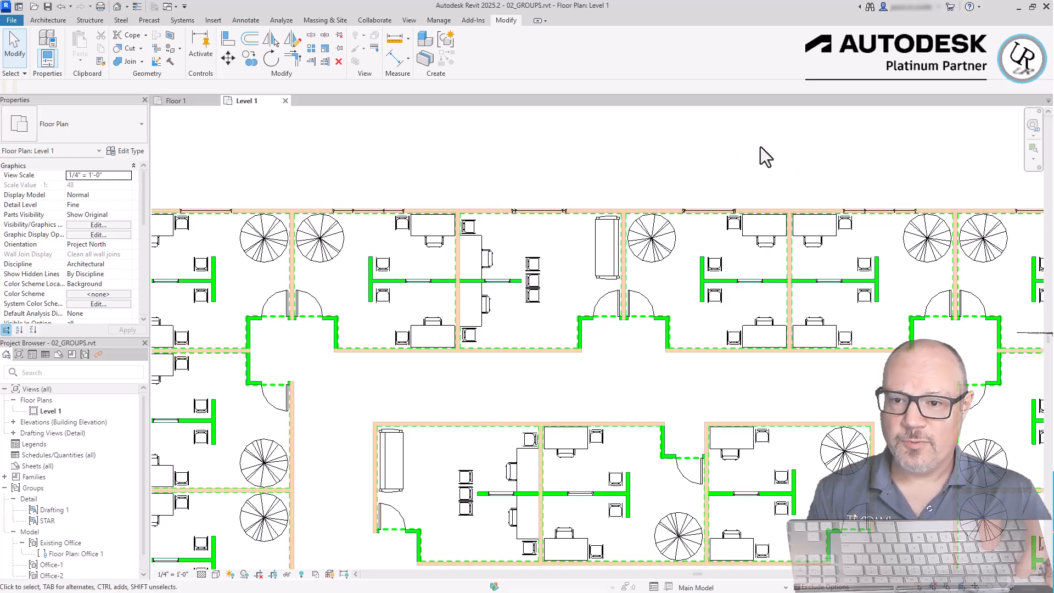
pyautogui.scroll(2, 648, 259)
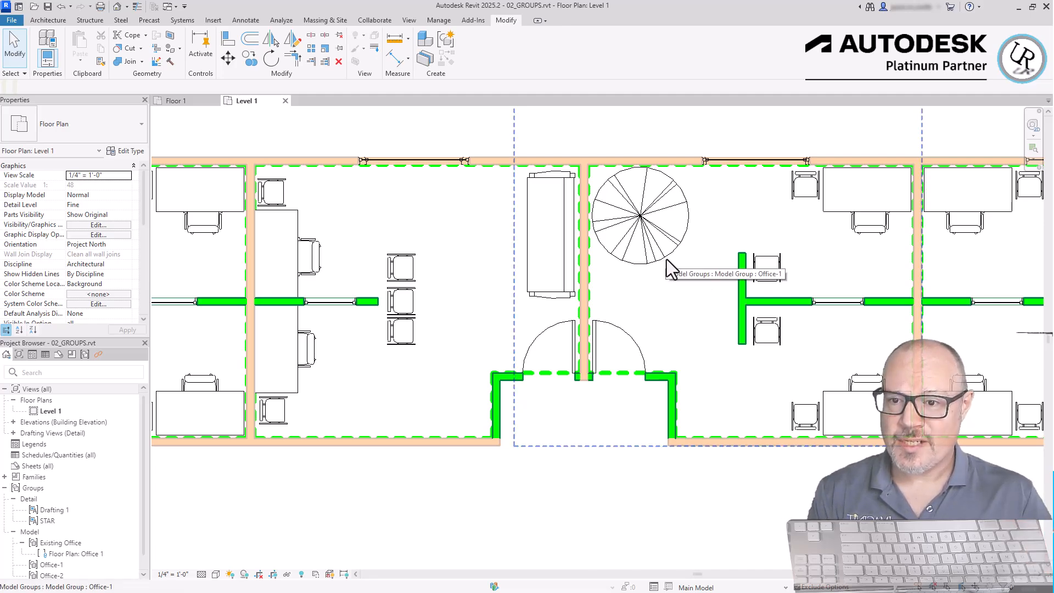
# Exclude the Japanese Maple tree from the group instance of the fourth office from the left in the top row.
pyautogui.press('Tab')
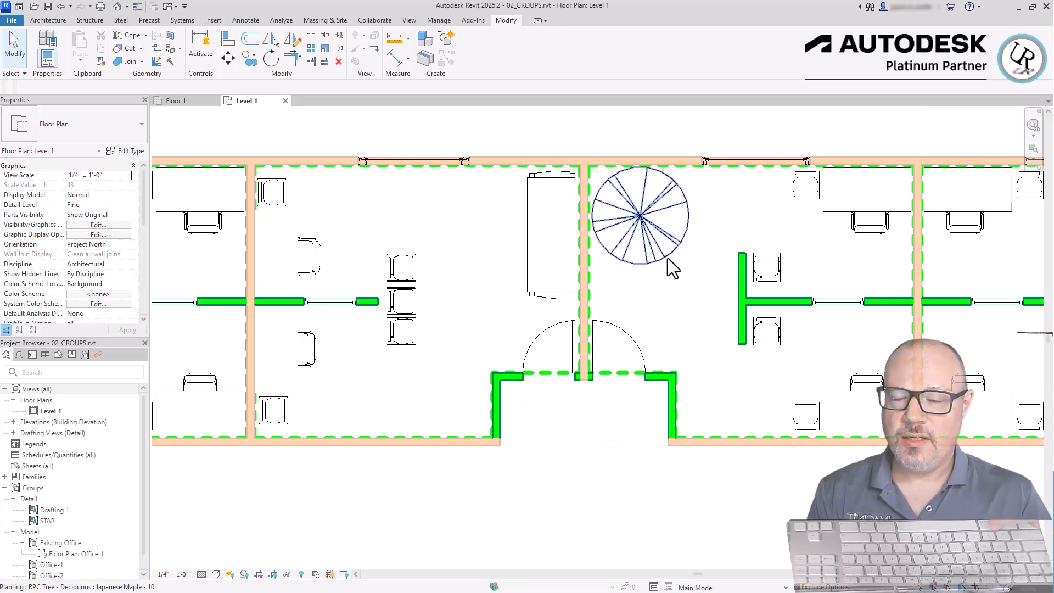
pyautogui.click(667, 258)
pyautogui.scroll(3, 631, 192)
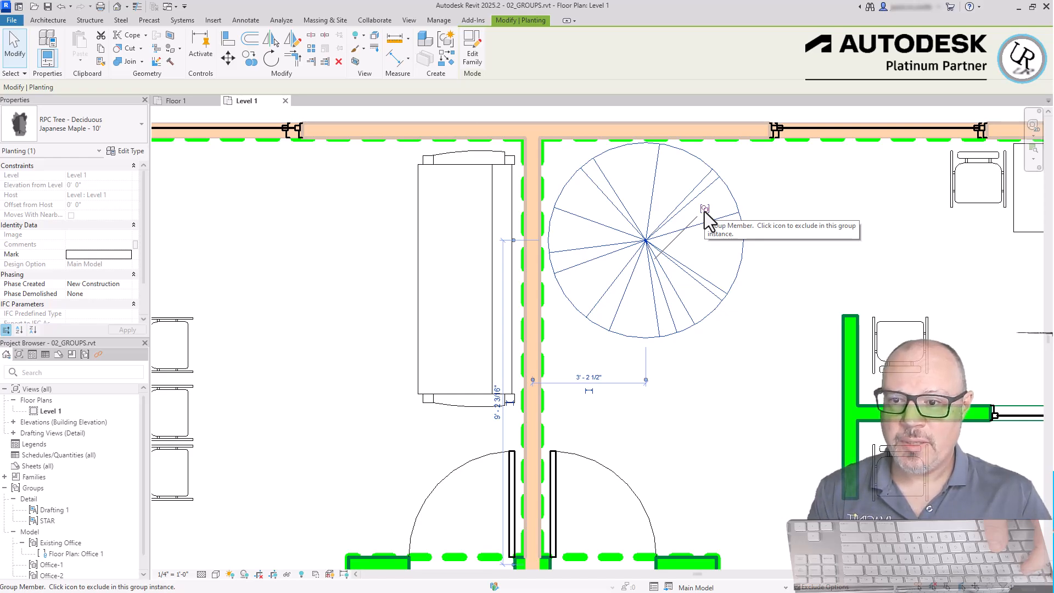
pyautogui.click(704, 210)
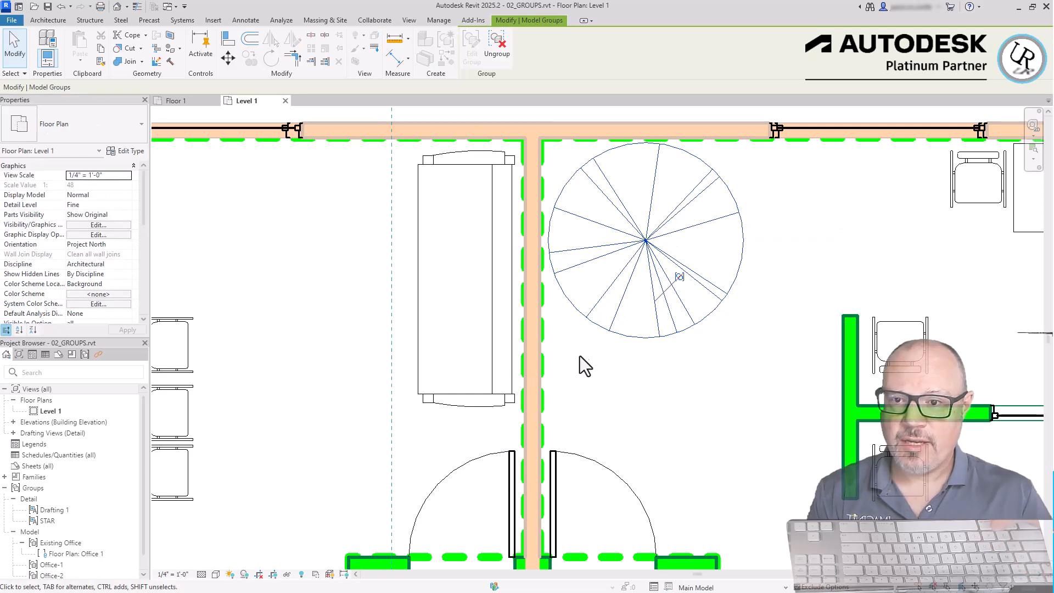
pyautogui.click(703, 357)
pyautogui.scroll(-3, 493, 232)
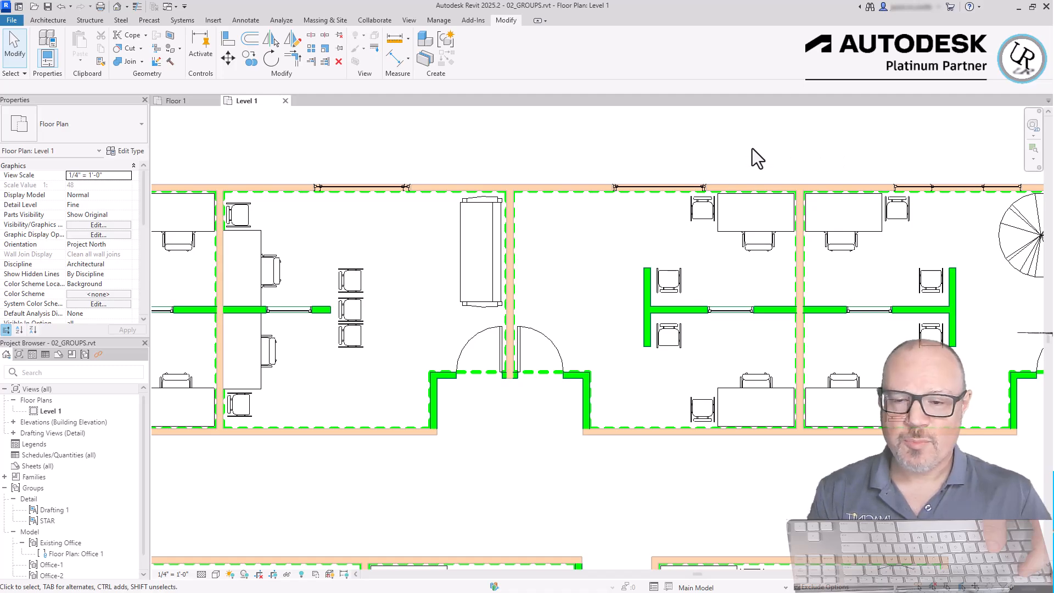
# Place a Chair-Executive component where the excluded tree stood, in the upper left corner of the office beside the sofa office.
pyautogui.scroll(-3, 681, 182)
pyautogui.moveTo(761, 338); pyautogui.dragTo(531, 253, button='middle')
pyautogui.moveTo(783, 423); pyautogui.dragTo(787, 172, button='middle')
pyautogui.moveTo(508, 195); pyautogui.dragTo(775, 521, button='middle')
pyautogui.scroll(-4, 762, 444)
pyautogui.scroll(6, 529, 165)
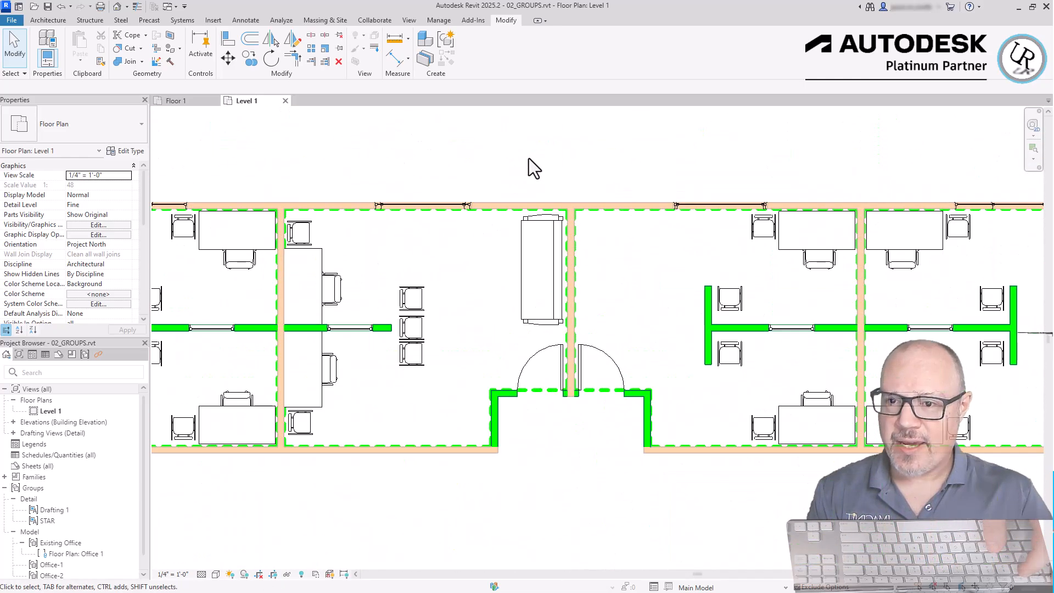
pyautogui.click(46, 22)
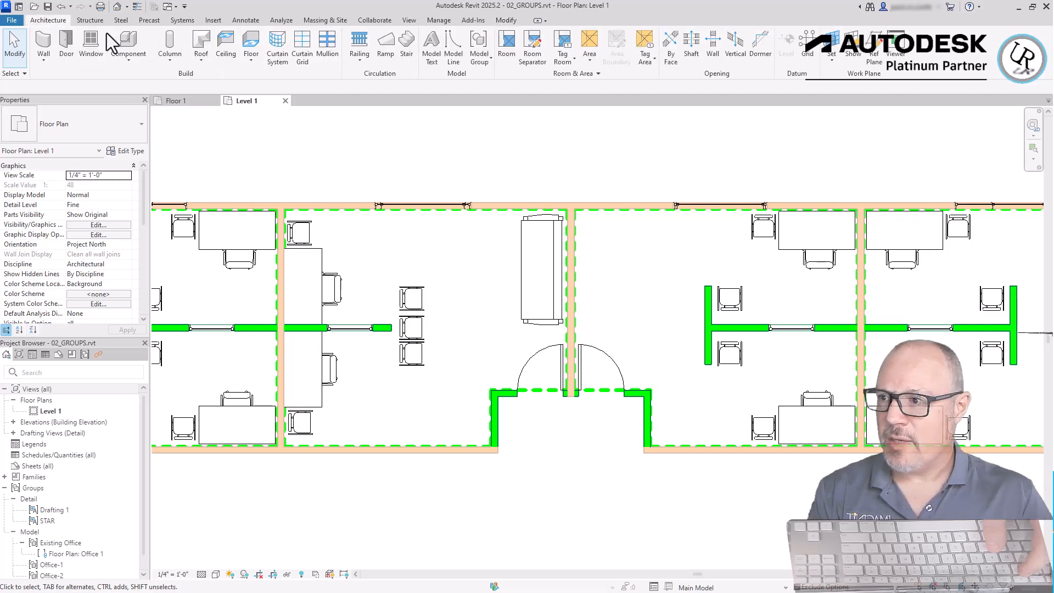
pyautogui.press('c')
pyautogui.press('m')
pyautogui.scroll(3, 603, 230)
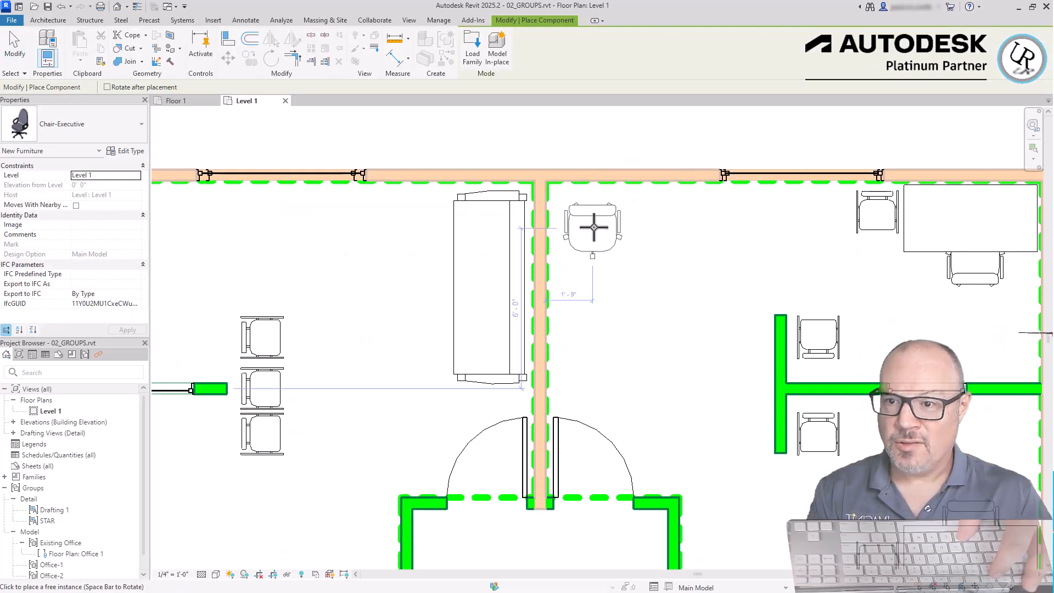
pyautogui.click(594, 226)
pyautogui.press('Escape')
# Duplicate the group type of the office in the floor plan's upper right corner as Office-1b.
pyautogui.scroll(-3, 614, 225)
pyautogui.scroll(-3, 441, 174)
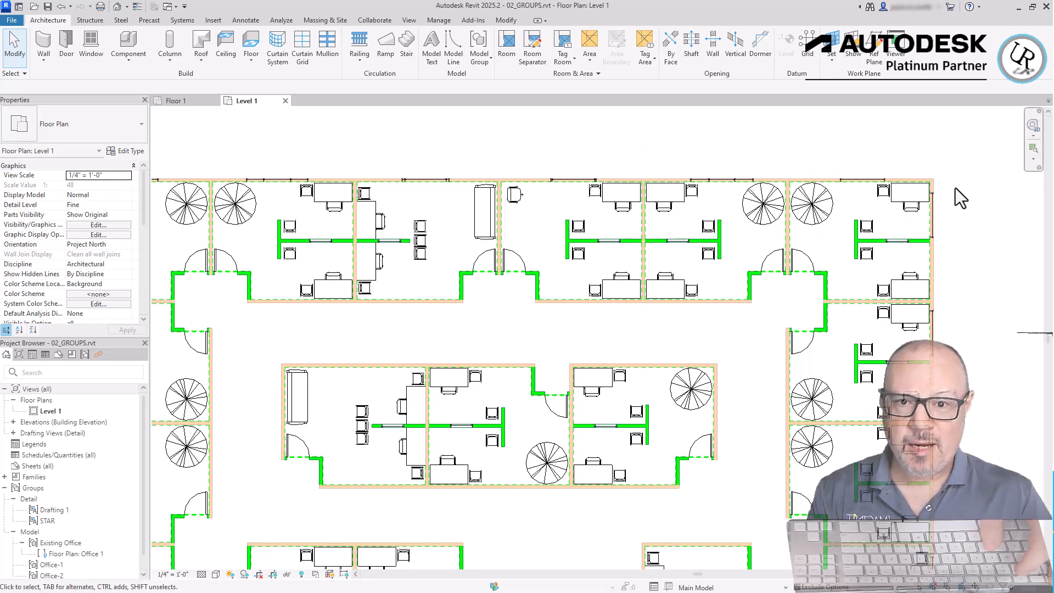
pyautogui.scroll(2, 955, 187)
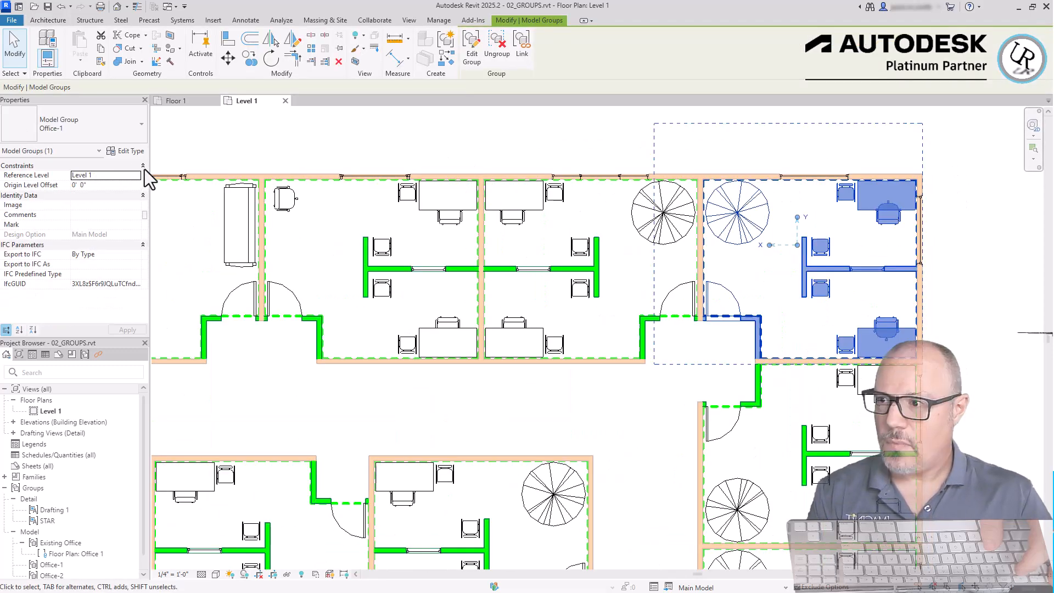
pyautogui.click(126, 151)
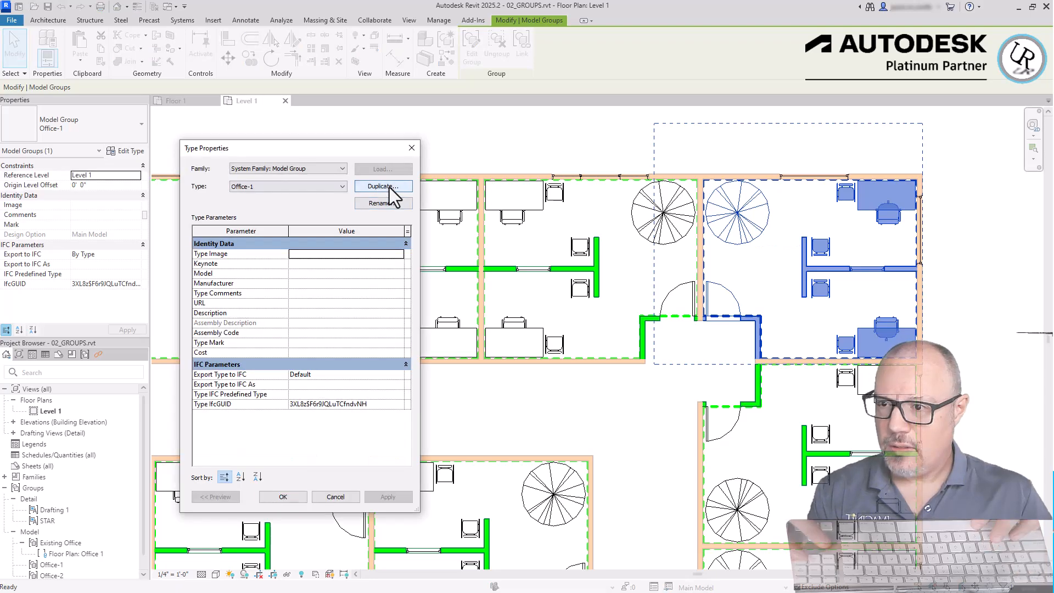
pyautogui.click(388, 186)
pyautogui.press('End')
pyautogui.press('BackSpace')
pyautogui.press('BackSpace')
pyautogui.write('b')
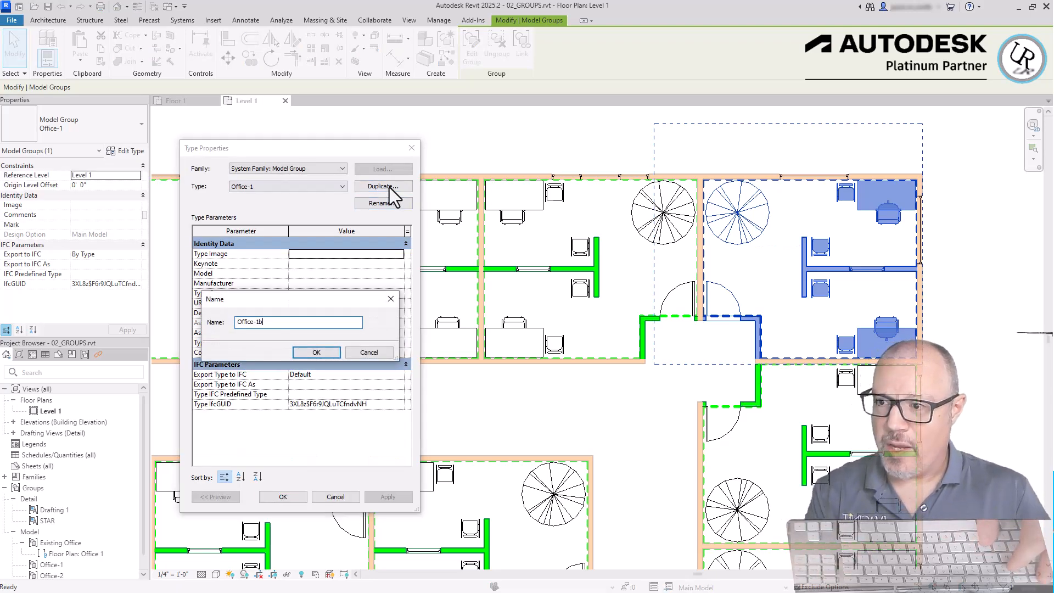
pyautogui.press('Return')
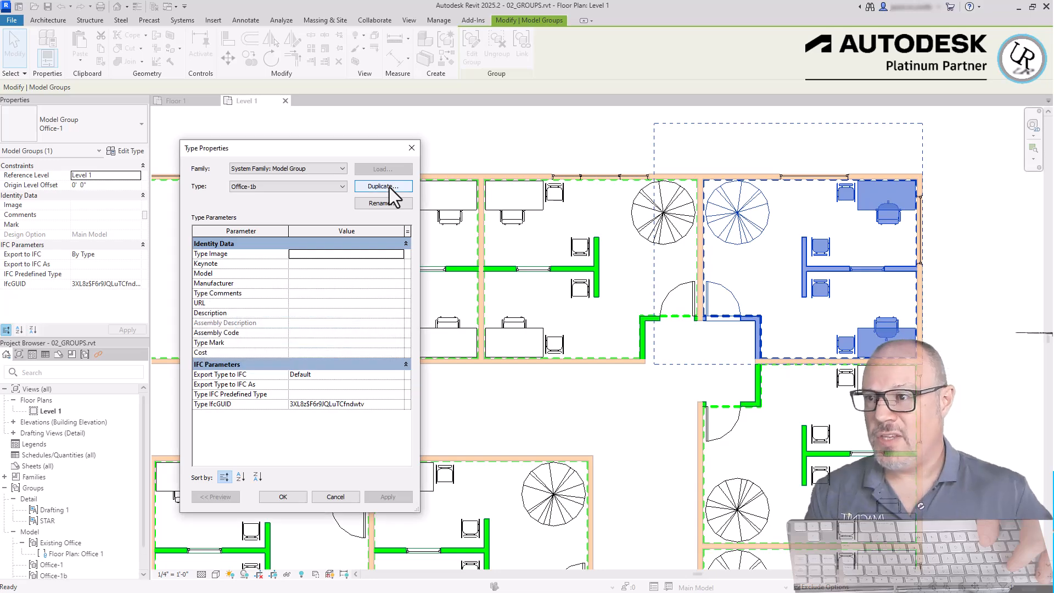
pyautogui.click(280, 501)
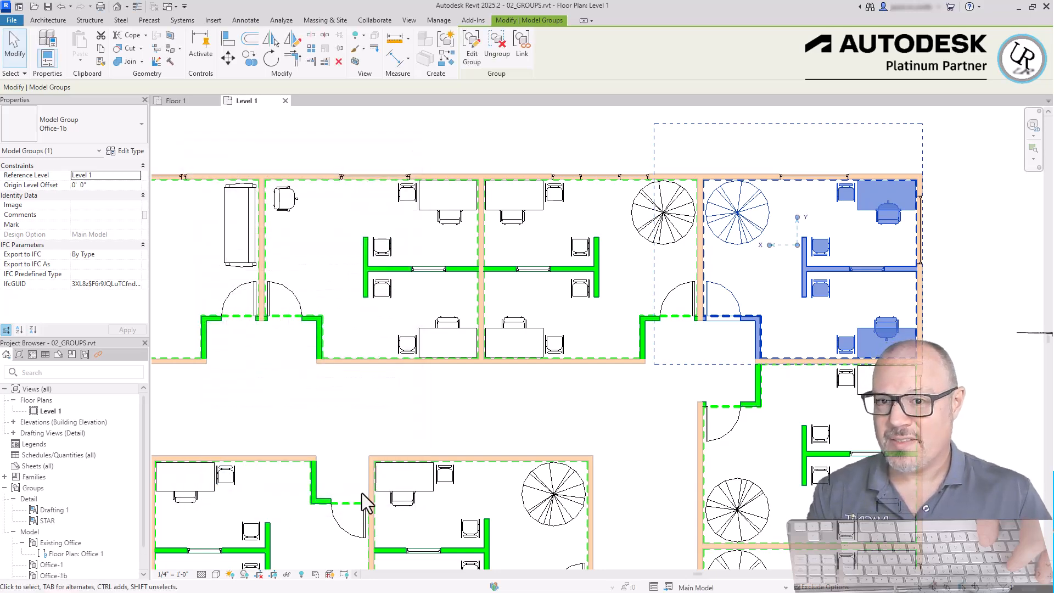
# In the Office-1b group, rotate the stacking chair beside the lower desk, shift it away from the desk, and rotate the chair below the partition.
pyautogui.scroll(3, 884, 313)
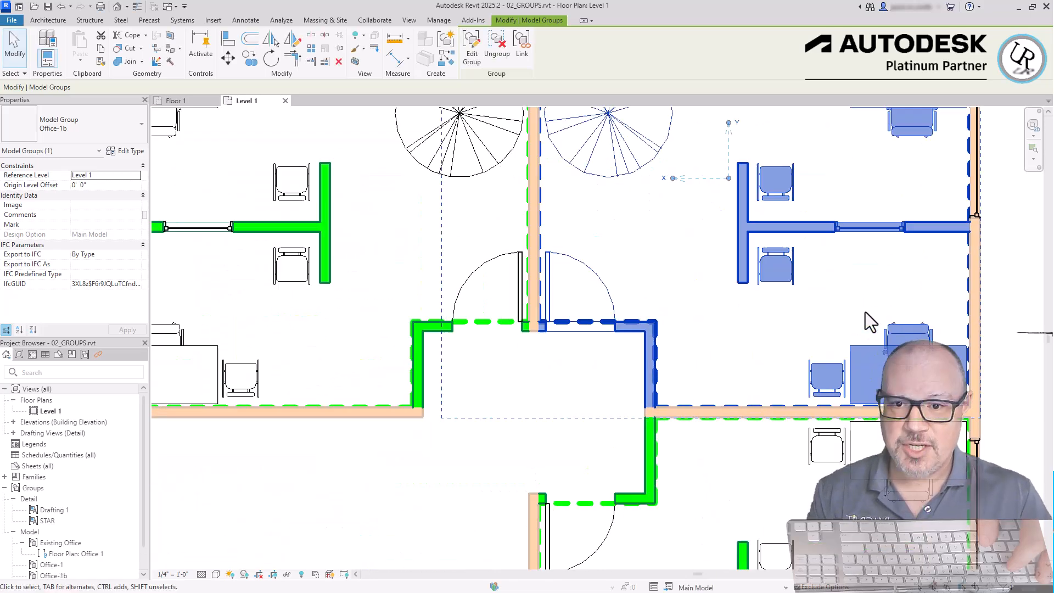
pyautogui.click(472, 47)
pyautogui.scroll(2, 878, 362)
pyautogui.click(823, 394)
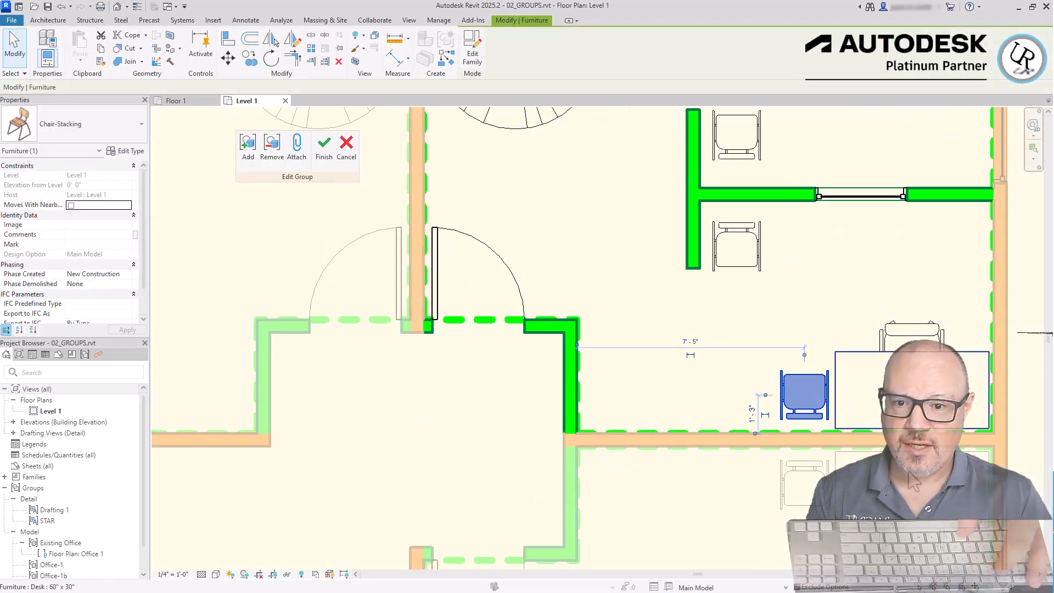
pyautogui.press('space')
pyautogui.press('space')
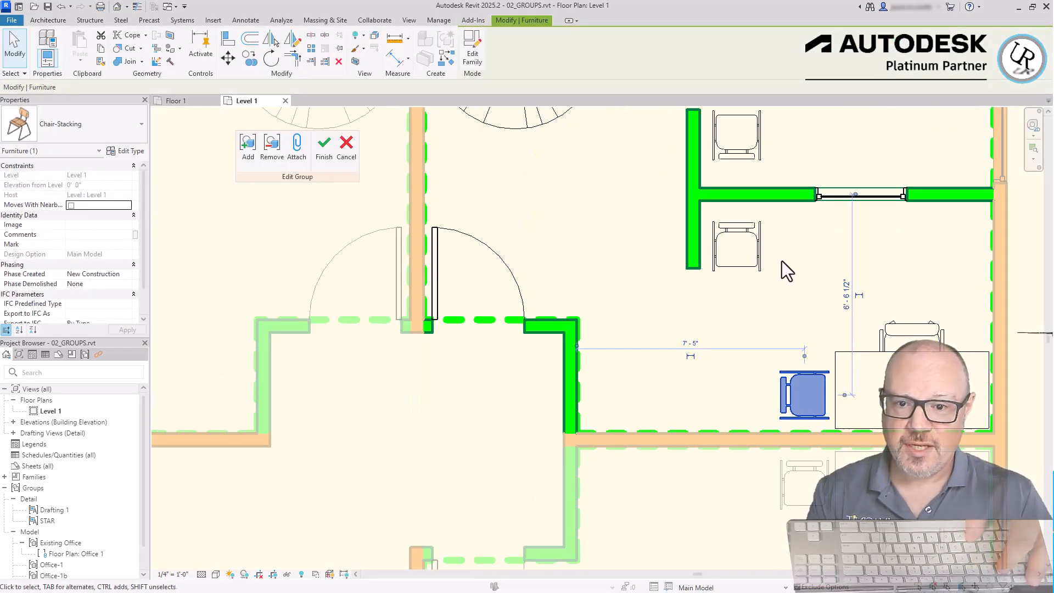
pyautogui.moveTo(790, 382); pyautogui.dragTo(774, 377)
pyautogui.click(761, 242)
pyautogui.press('space')
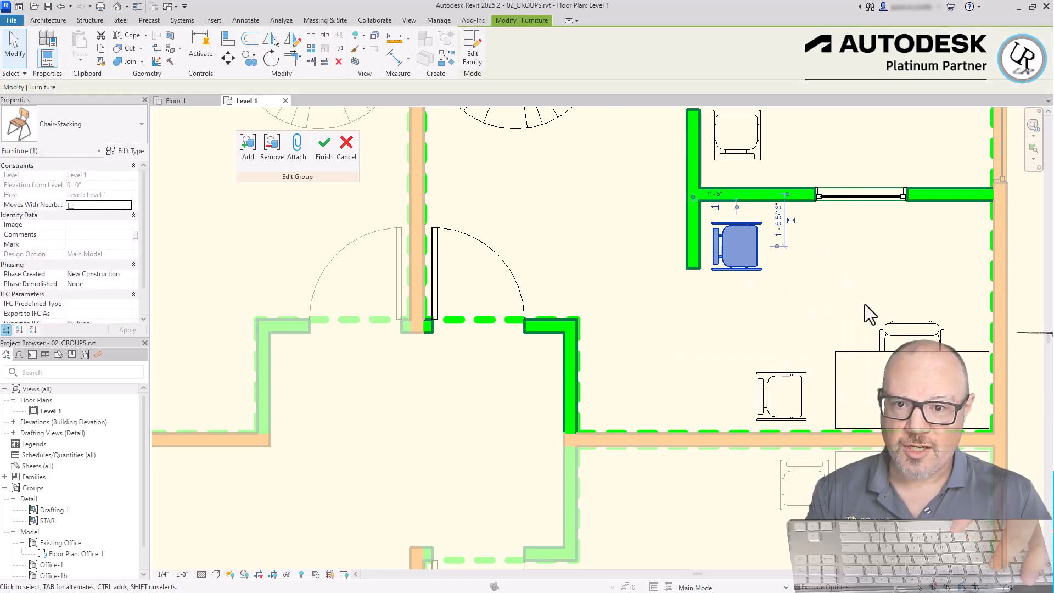
# Rotate the upper half's stacking chairs, shift the one beside the upper desk away from it, and finish editing Office-1b.
pyautogui.click(818, 351)
pyautogui.scroll(-2, 818, 354)
pyautogui.click(812, 174)
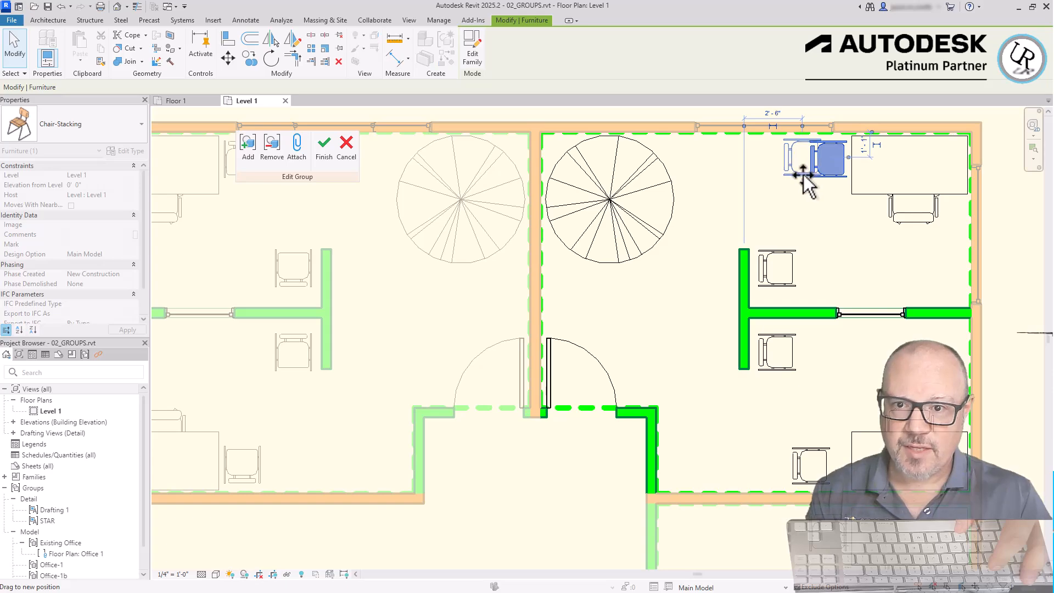
pyautogui.click(894, 273)
pyautogui.scroll(-2, 801, 222)
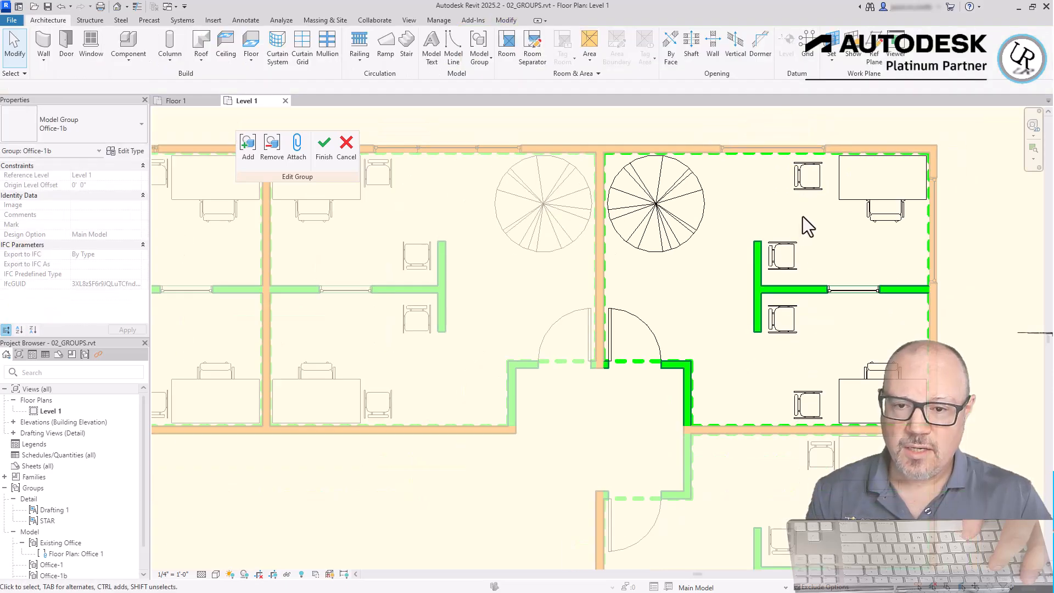
pyautogui.click(324, 147)
# Change the group type of the third office down in the floor plan's right-hand column to Office-1b.
pyautogui.moveTo(888, 382); pyautogui.dragTo(886, 328, button='middle')
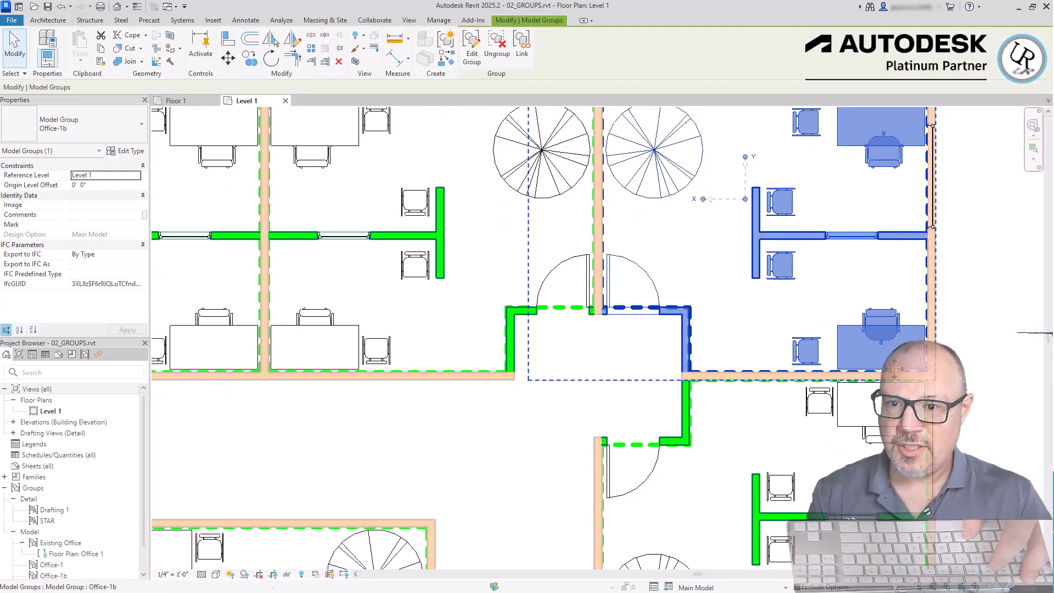
pyautogui.click(985, 367)
pyautogui.scroll(-2, 845, 218)
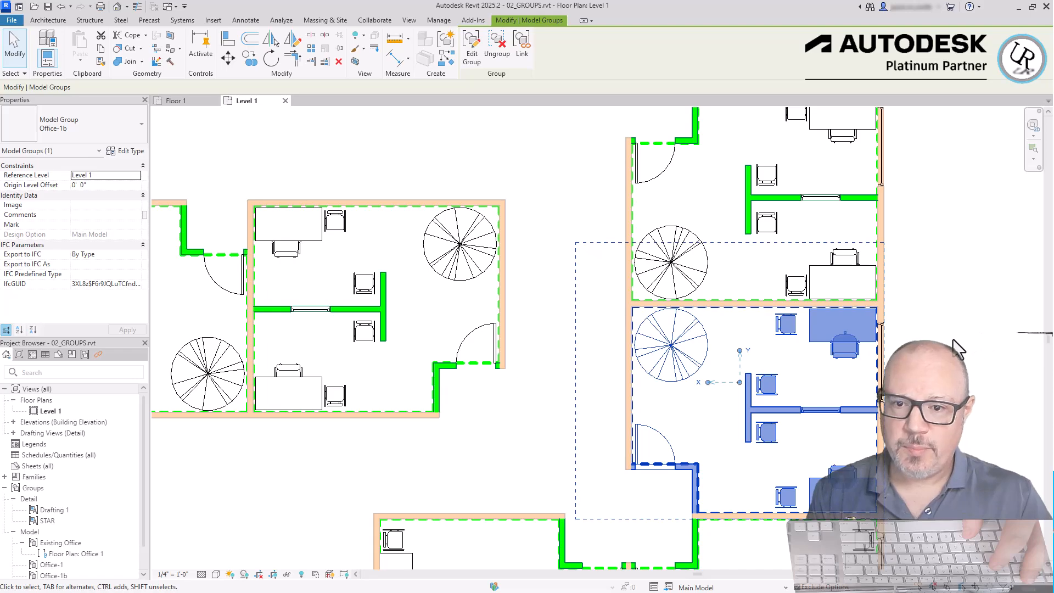
pyautogui.click(955, 357)
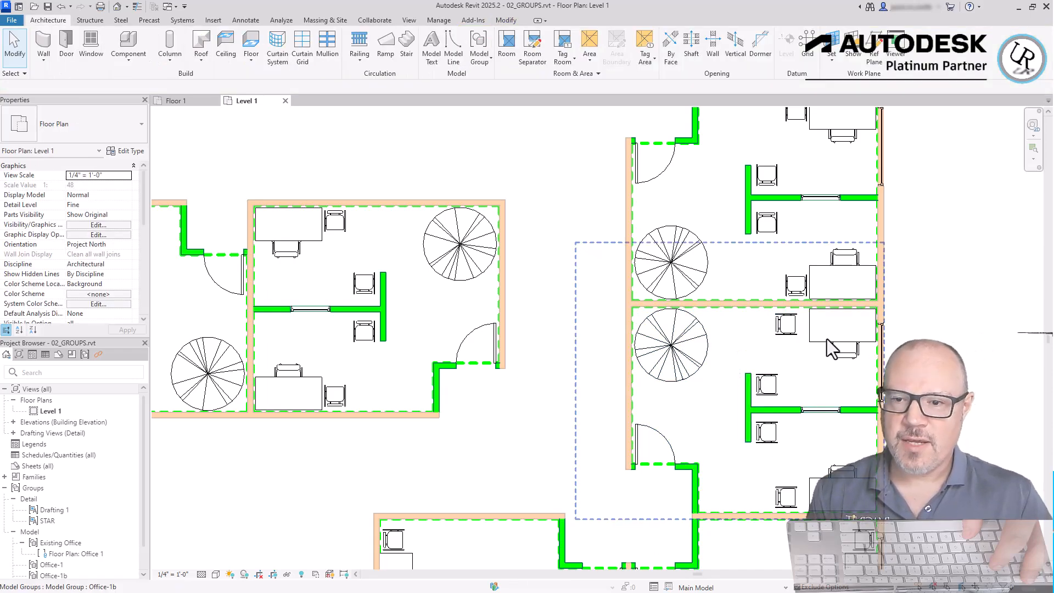
# Duplicate the group type of the central block's middle office as Office-Empty.
pyautogui.scroll(-2, 915, 374)
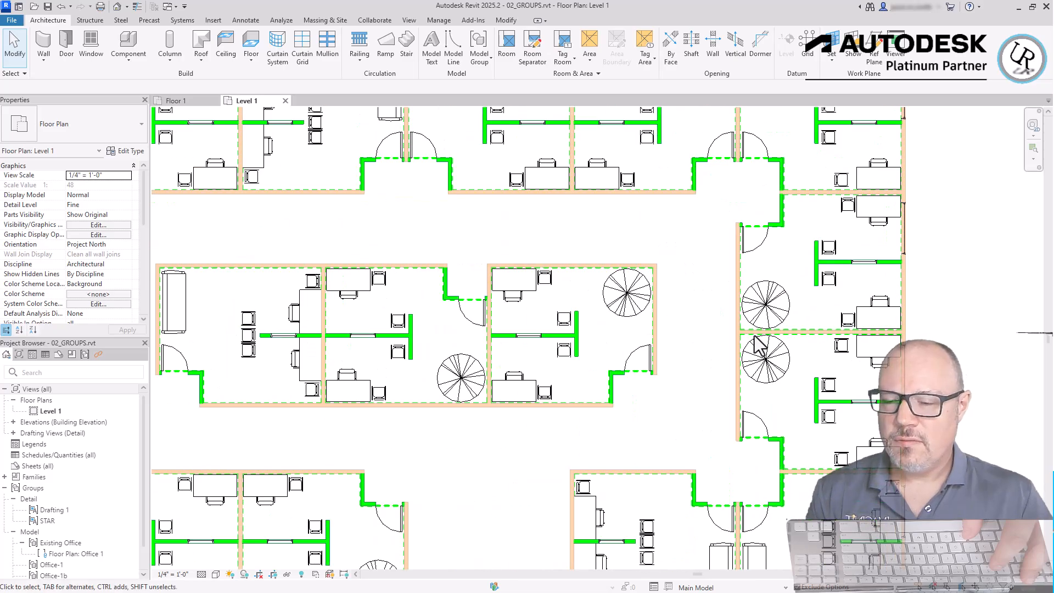
pyautogui.scroll(-2, 877, 363)
pyautogui.scroll(2, 535, 372)
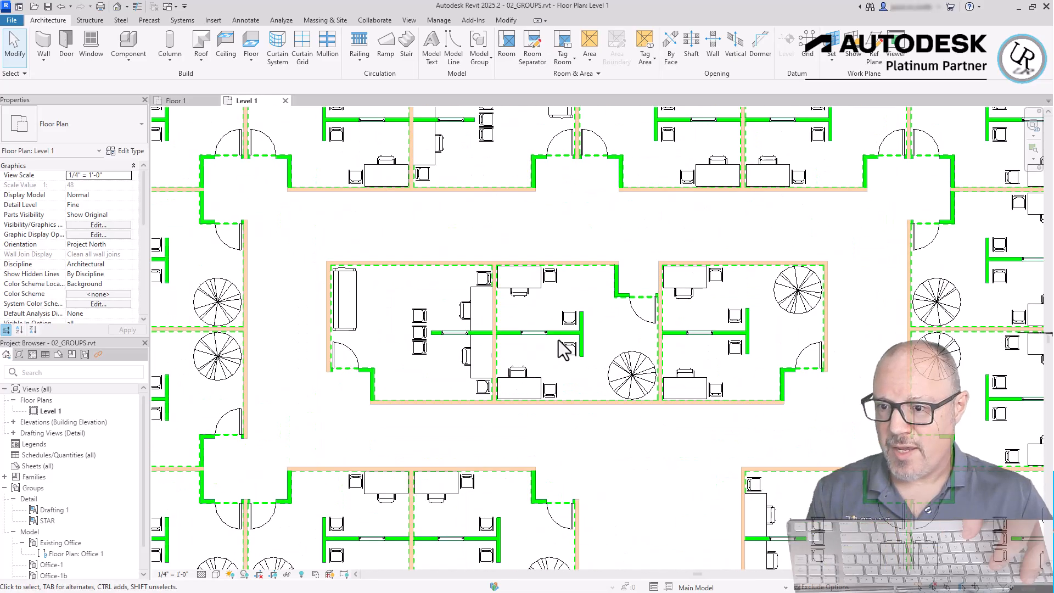
pyautogui.click(566, 346)
pyautogui.click(128, 152)
pyautogui.click(392, 187)
pyautogui.write('Office-Empty')
pyautogui.press('Return')
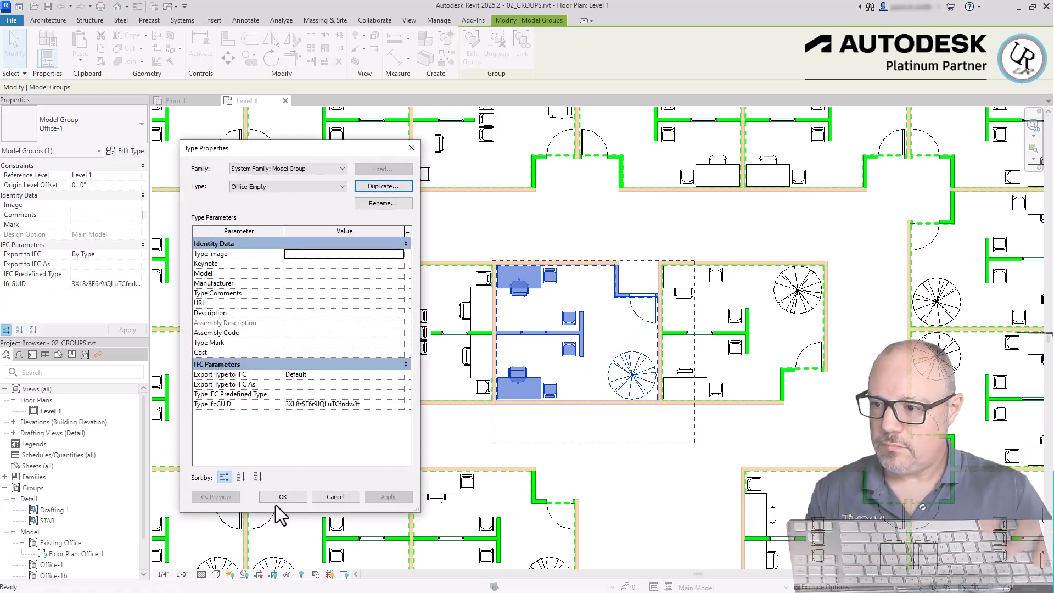
pyautogui.click(282, 496)
# Edit the Office-Empty group, delete all its furniture, partitions and tree, and finish the group edit.
pyautogui.click(471, 55)
pyautogui.scroll(2, 603, 389)
pyautogui.moveTo(709, 411); pyautogui.dragTo(423, 272)
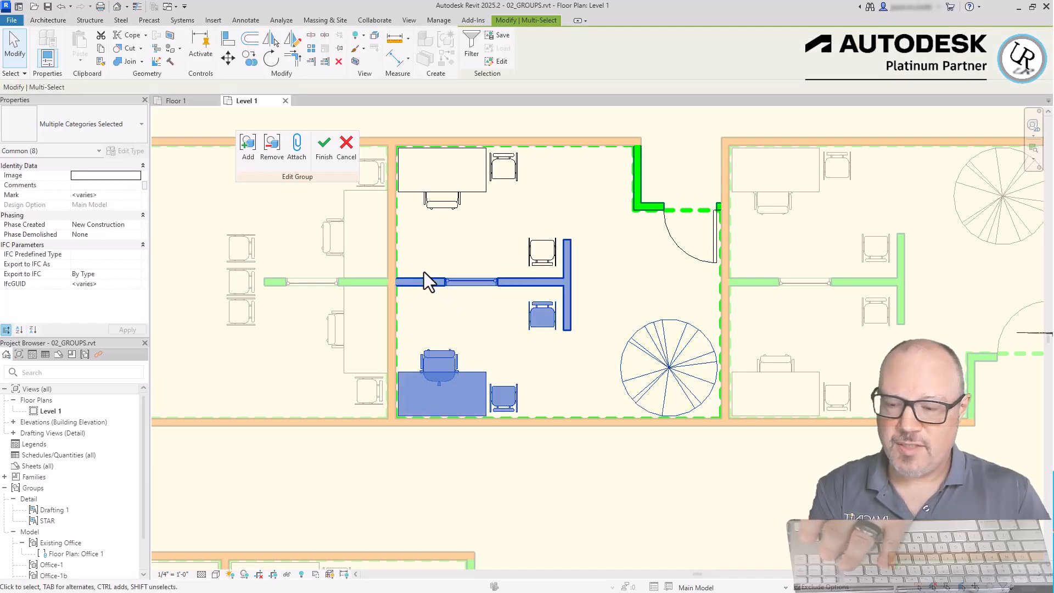
pyautogui.press('Delete')
pyautogui.moveTo(538, 278); pyautogui.dragTo(401, 156)
pyautogui.press('Delete')
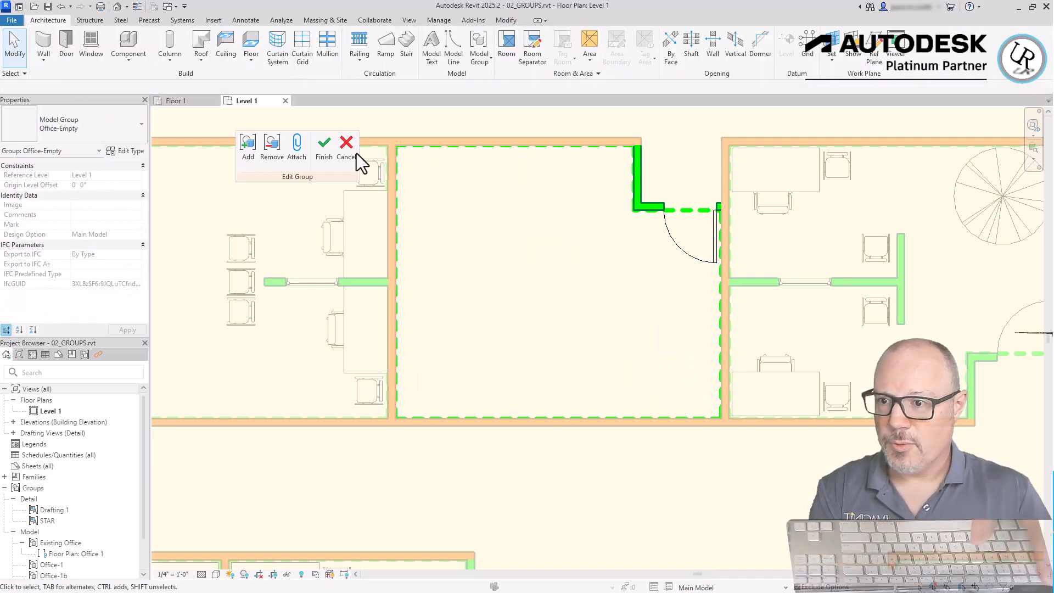
pyautogui.click(323, 147)
pyautogui.press('Escape')
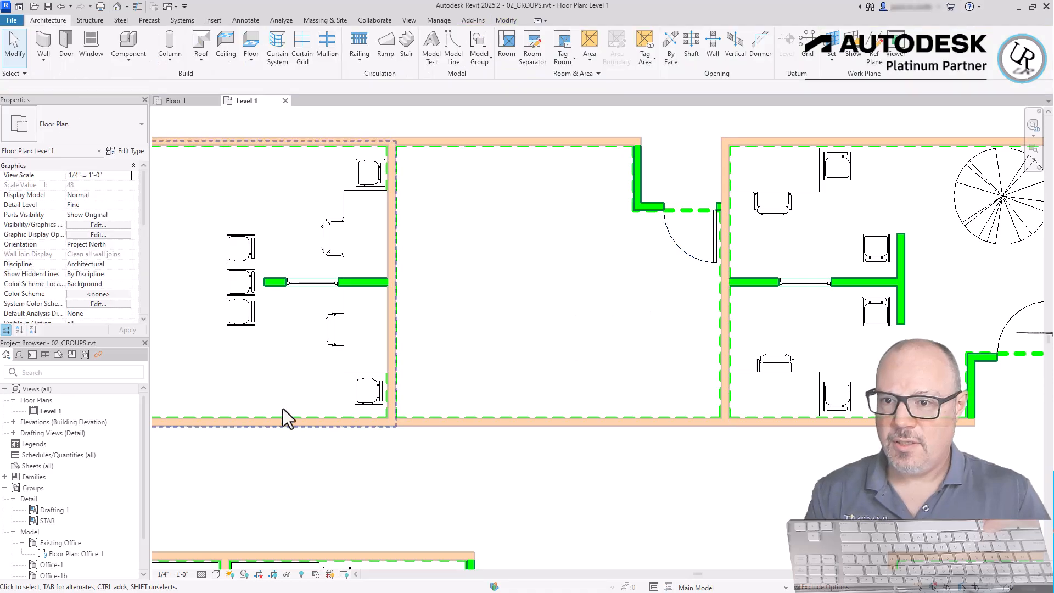
# Switch the central block's middle office to the Office-1 group type and back to Office-Empty.
pyautogui.scroll(-4, 812, 354)
pyautogui.scroll(3, 775, 311)
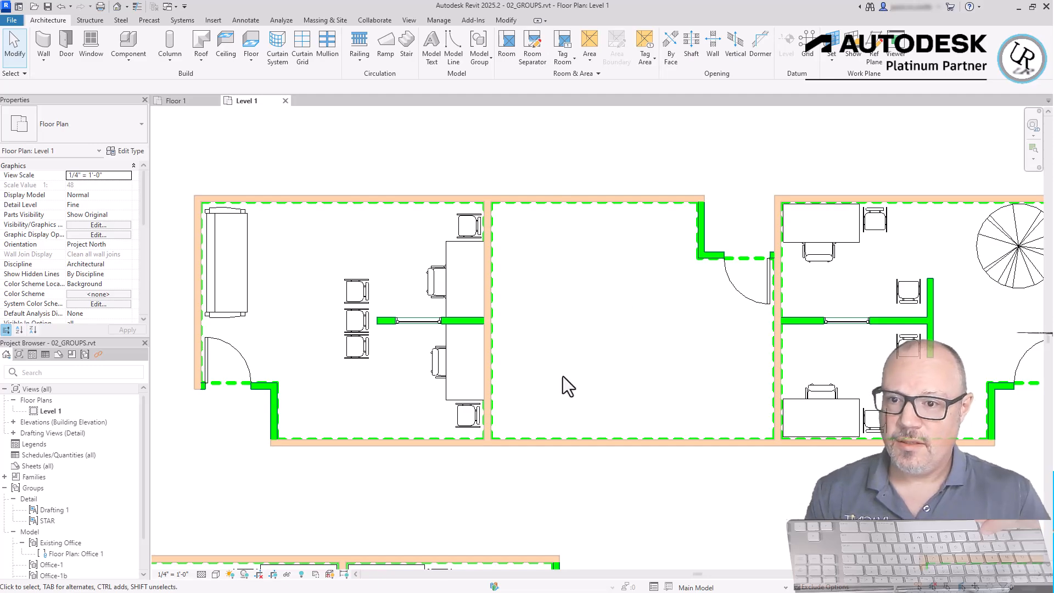
pyautogui.click(739, 292)
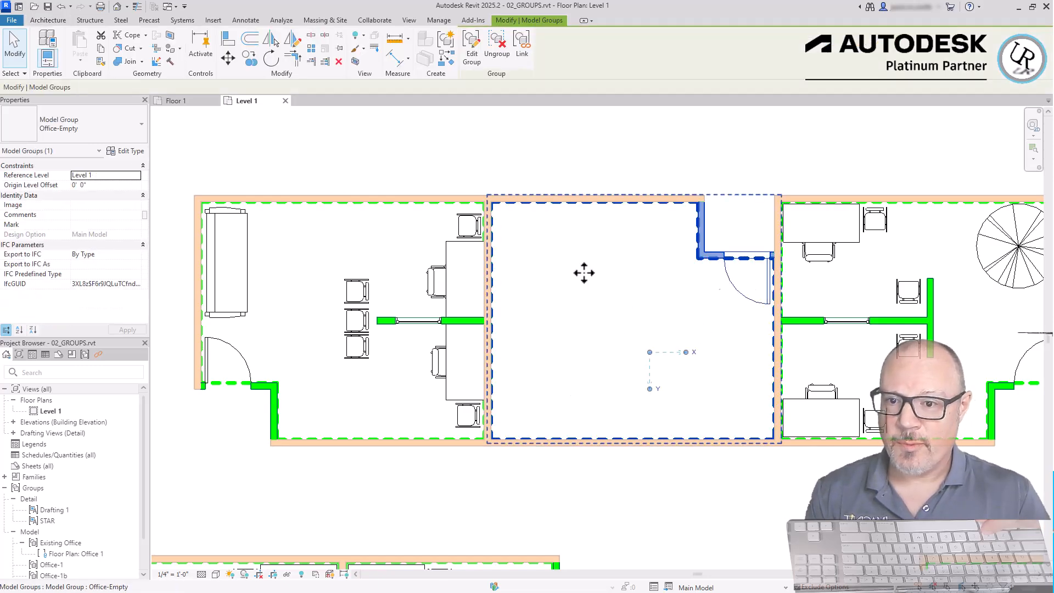
pyautogui.click(114, 136)
pyautogui.click(33, 193)
pyautogui.click(71, 129)
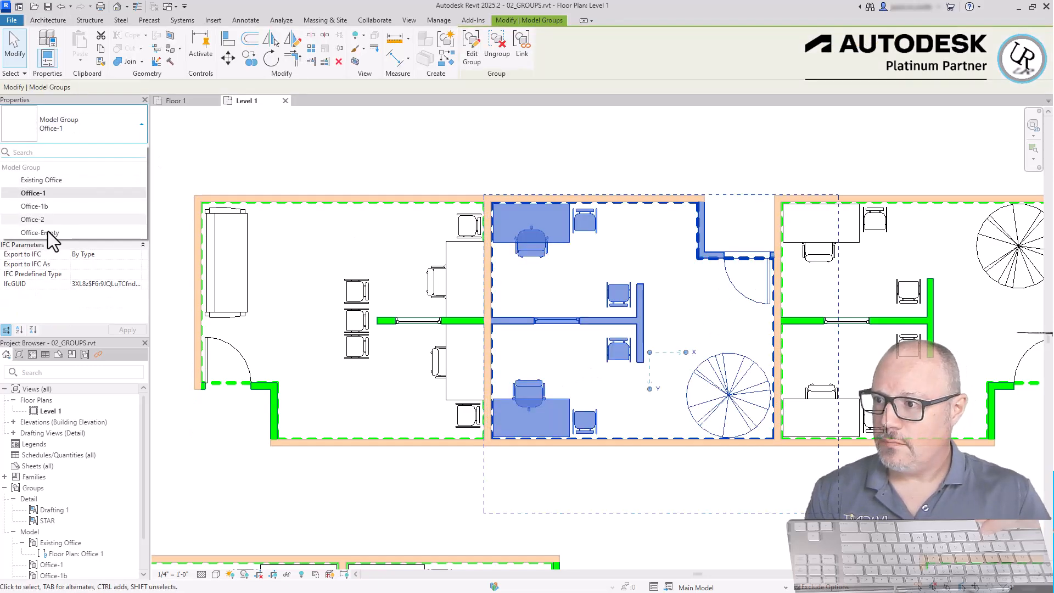
pyautogui.click(47, 233)
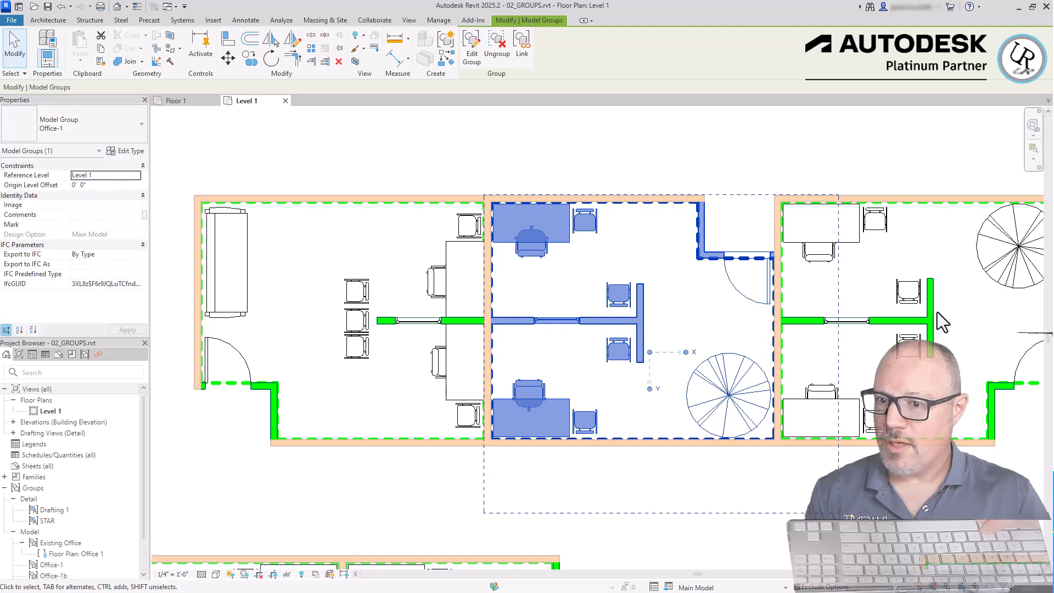
pyautogui.click(689, 159)
pyautogui.scroll(2, 767, 335)
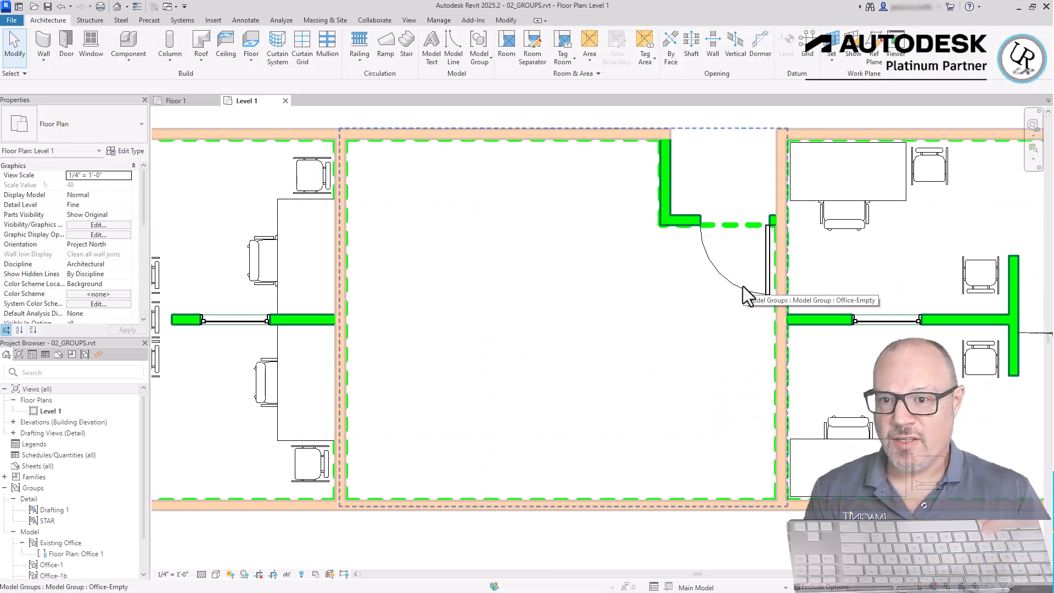
pyautogui.click(753, 299)
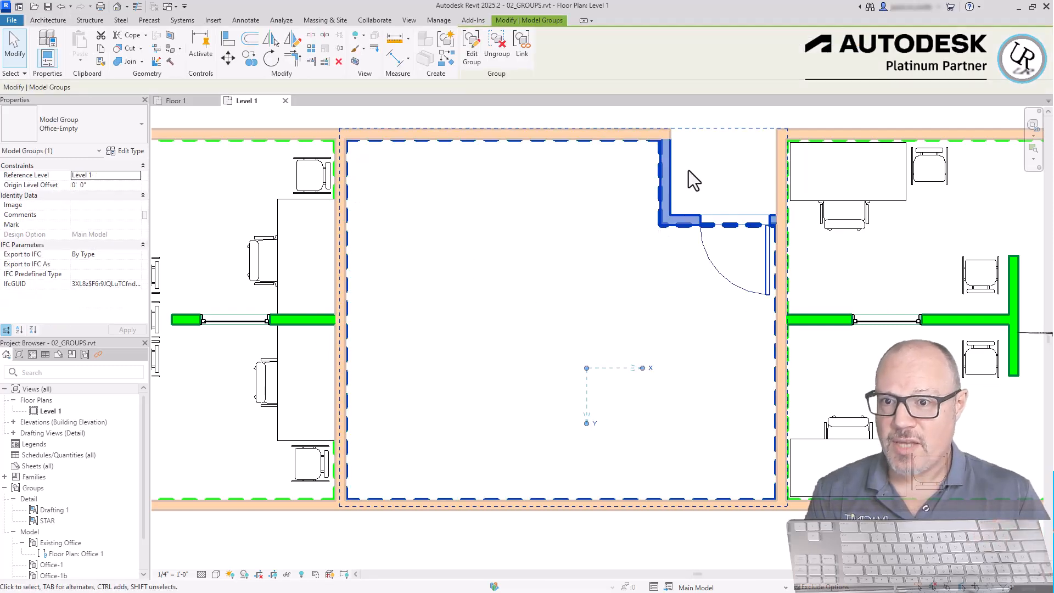
pyautogui.click(727, 252)
pyautogui.scroll(2, 723, 219)
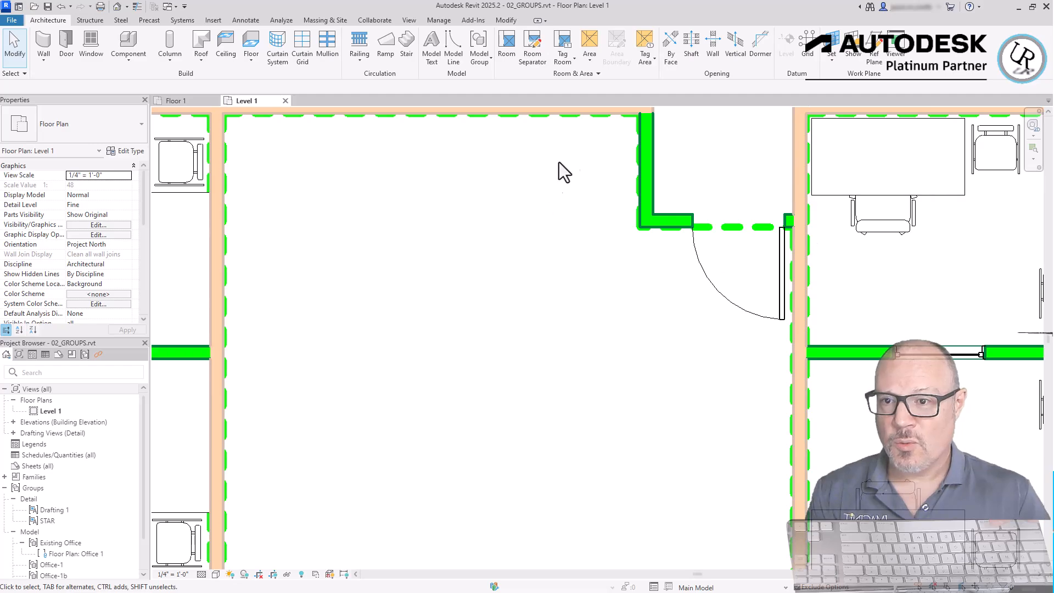
# Check the properties of the model group in the central block's middle office.
pyautogui.scroll(-2, 739, 189)
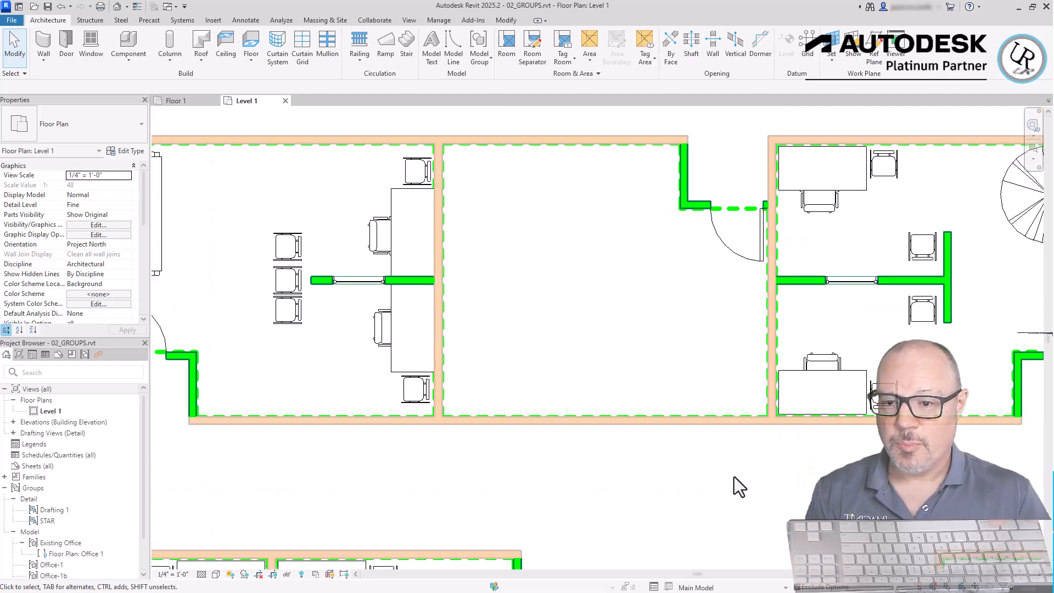
pyautogui.click(686, 209)
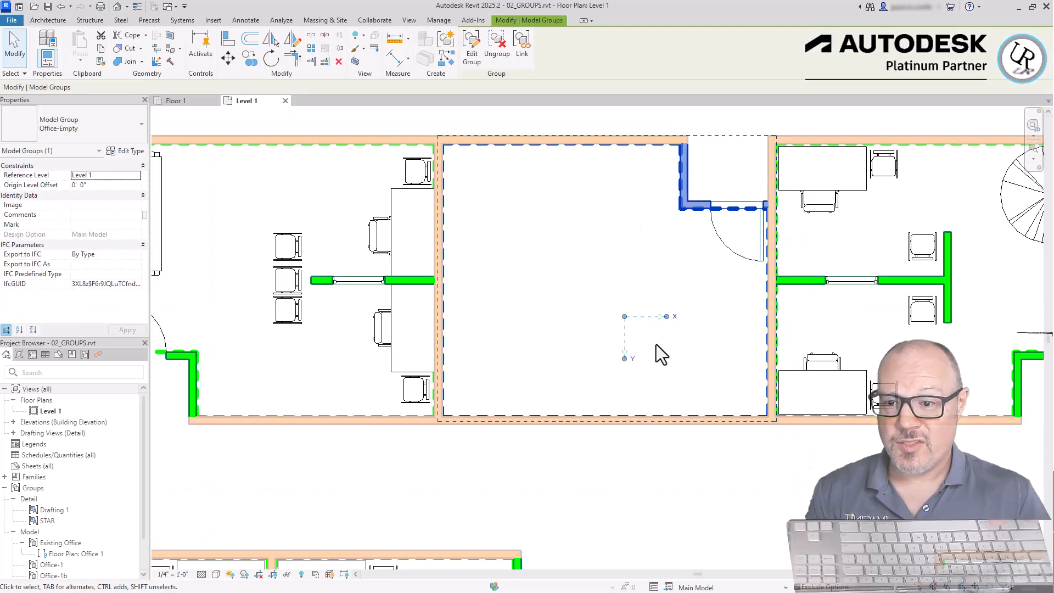
pyautogui.scroll(-3, 725, 197)
pyautogui.click(764, 501)
pyautogui.scroll(-3, 603, 266)
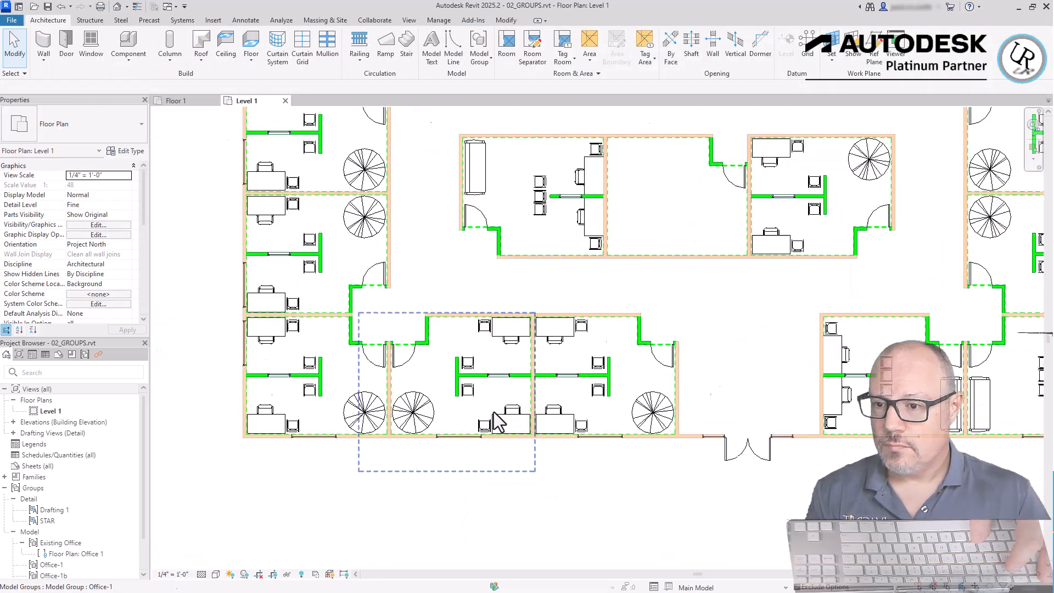
# Convert the Office-1 group just left of the entrance doors to a link, saving it as new project Group Office-1.rvt on the Desktop.
pyautogui.scroll(4, 498, 420)
pyautogui.click(663, 364)
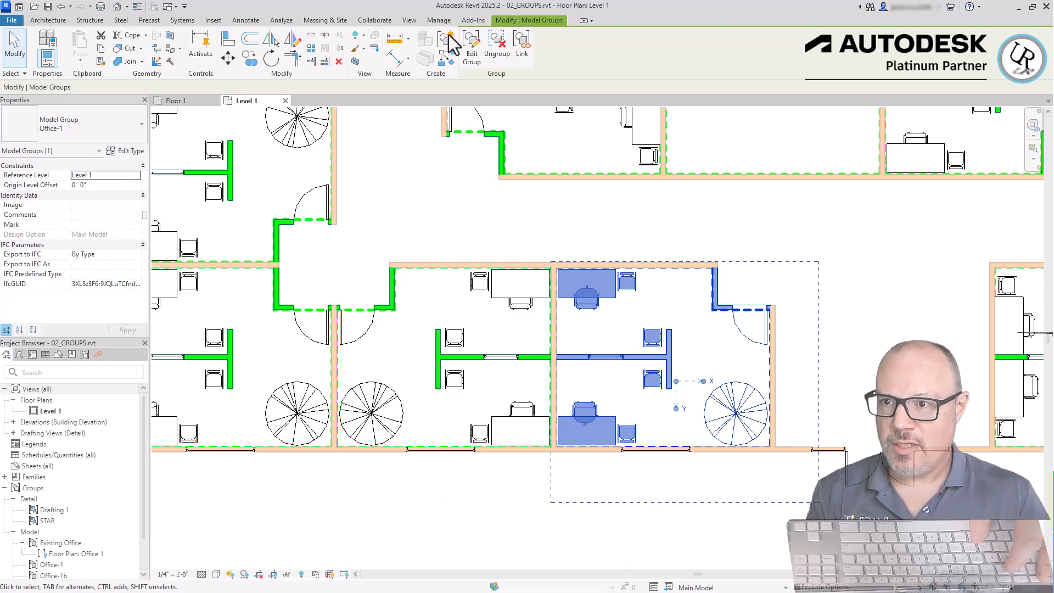
pyautogui.click(522, 46)
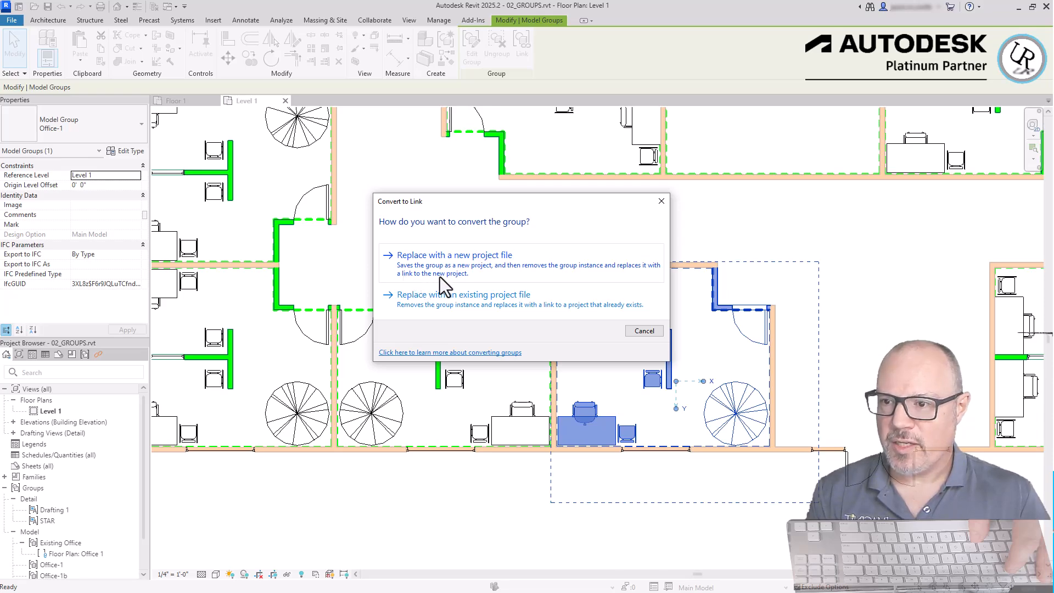
pyautogui.moveTo(541, 200); pyautogui.dragTo(763, 74)
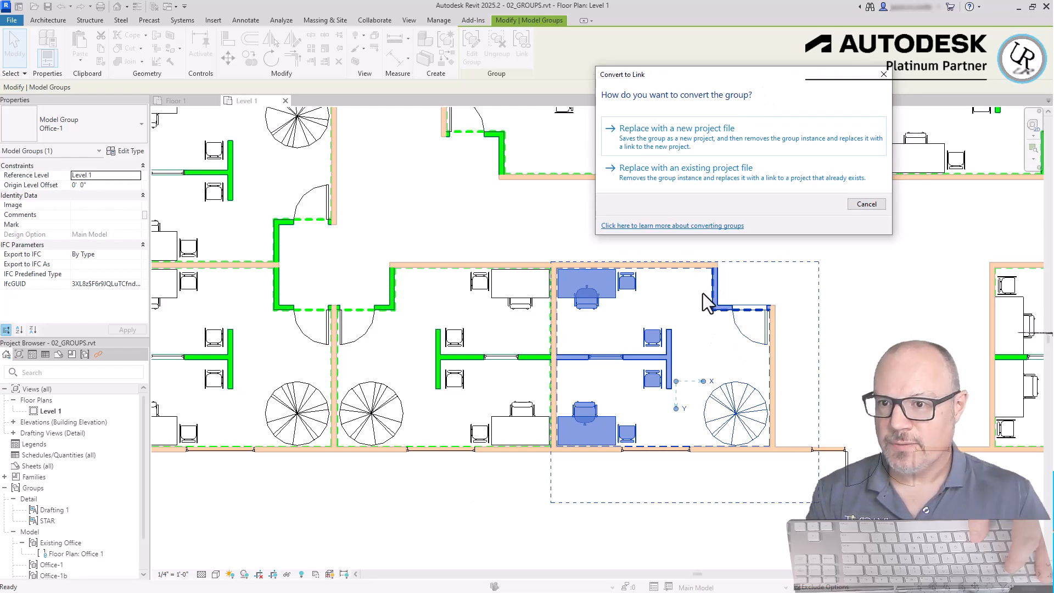
pyautogui.click(713, 134)
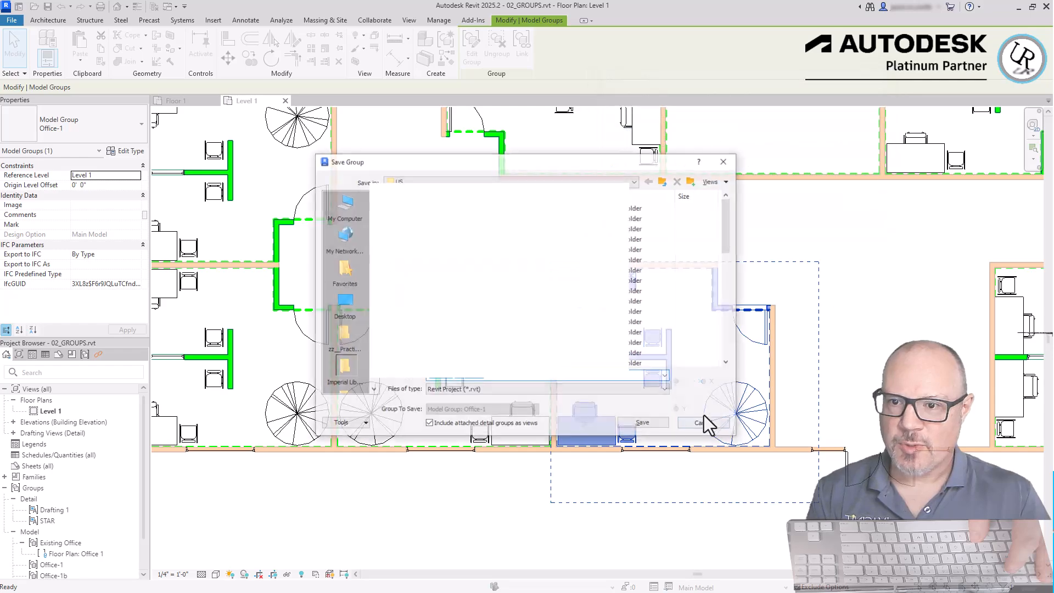
pyautogui.click(342, 305)
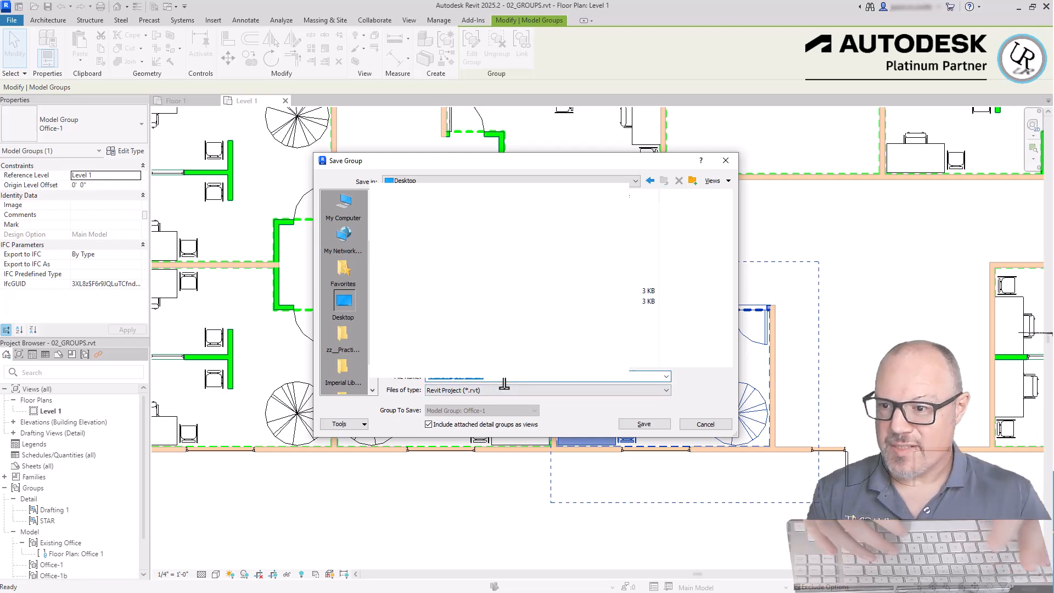
pyautogui.write('Group Office-3')
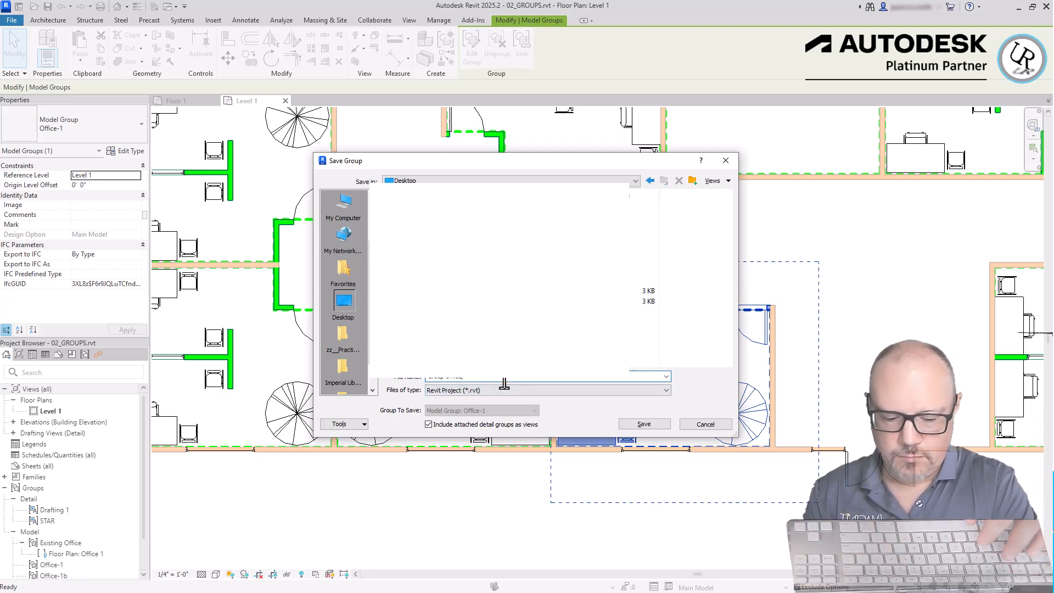
pyautogui.click(445, 391)
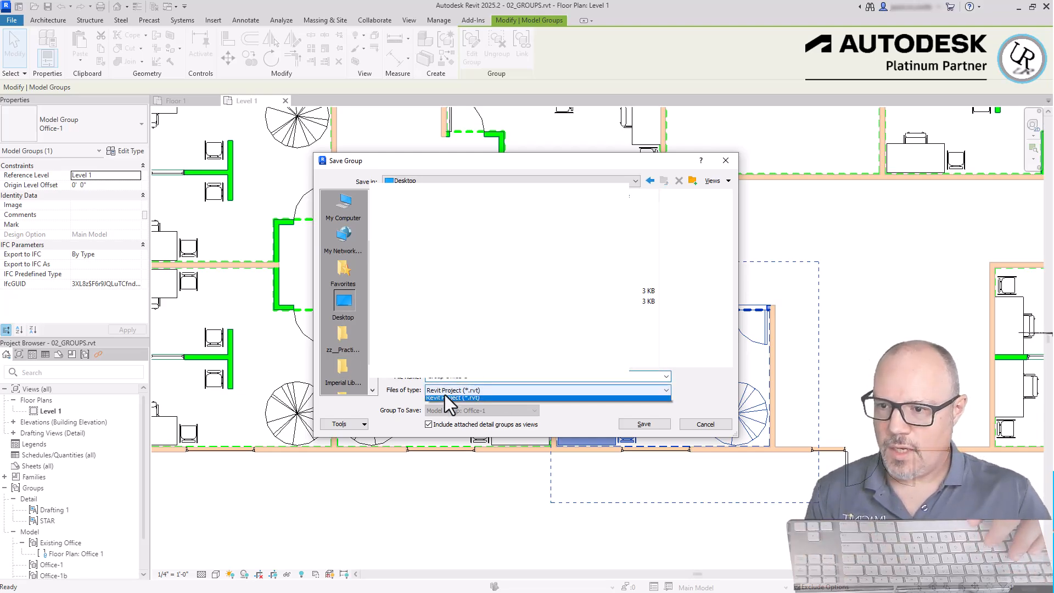
pyautogui.click(474, 393)
pyautogui.click(644, 423)
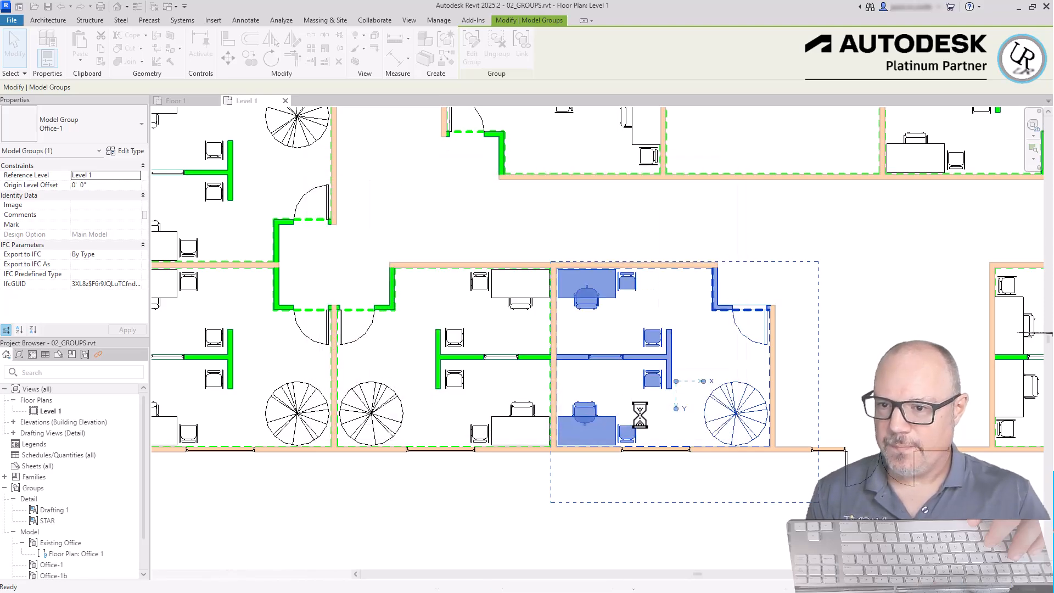
# Compare the properties of the newly linked office with those of the adjacent Office-1 model group.
pyautogui.click(665, 359)
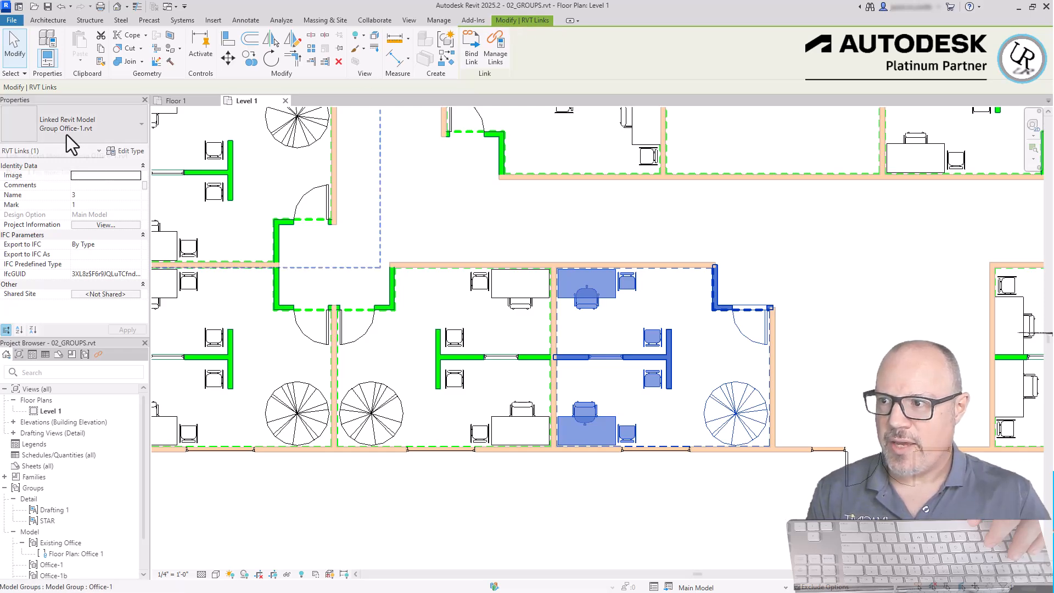
pyautogui.press('Escape')
pyautogui.click(517, 418)
pyautogui.scroll(-2, 828, 374)
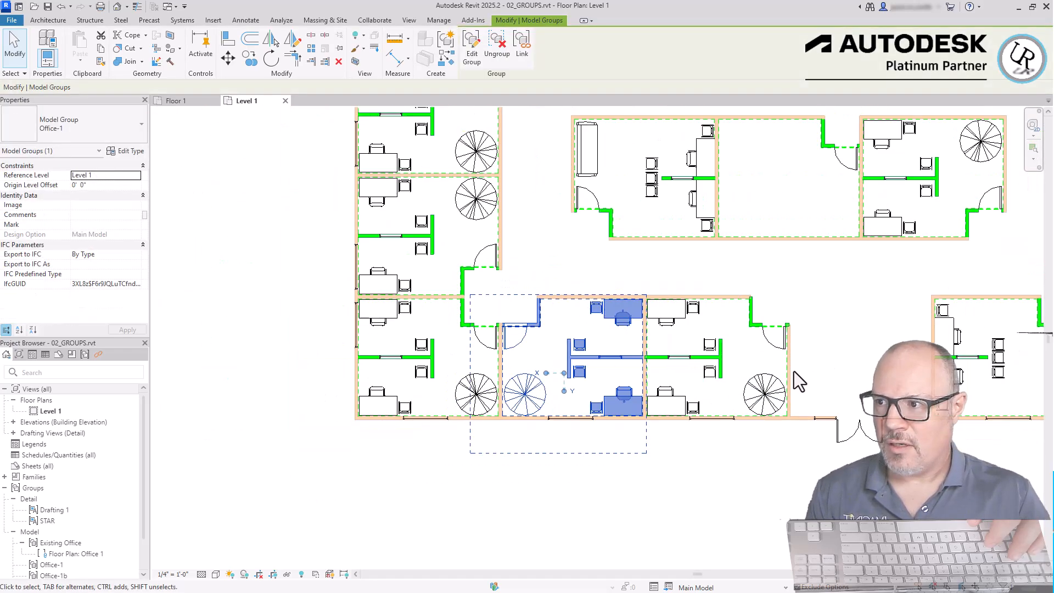
pyautogui.scroll(1, 429, 292)
pyautogui.click(433, 362)
pyautogui.click(571, 333)
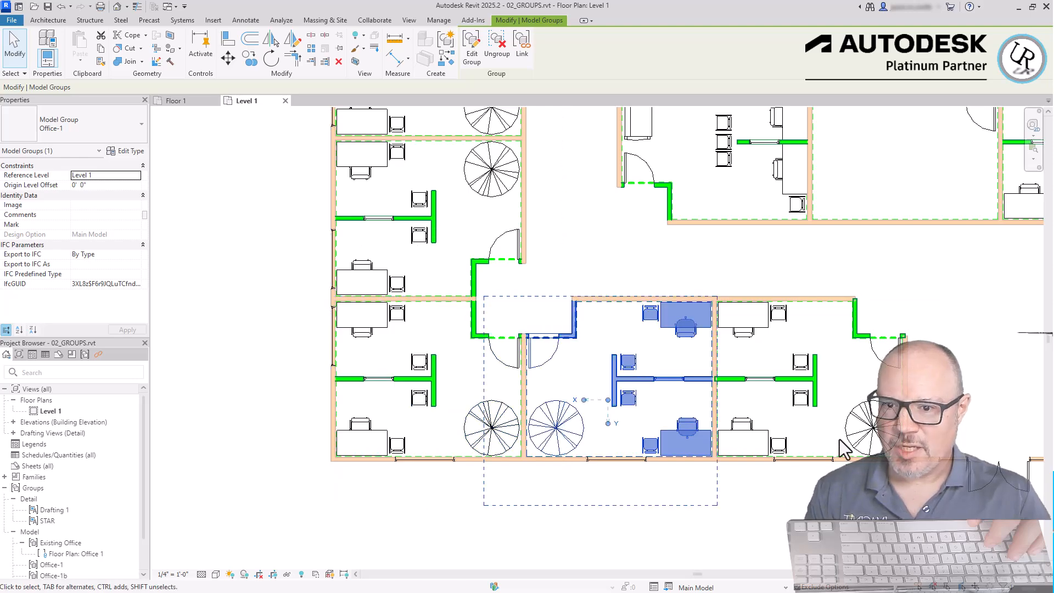
pyautogui.click(821, 380)
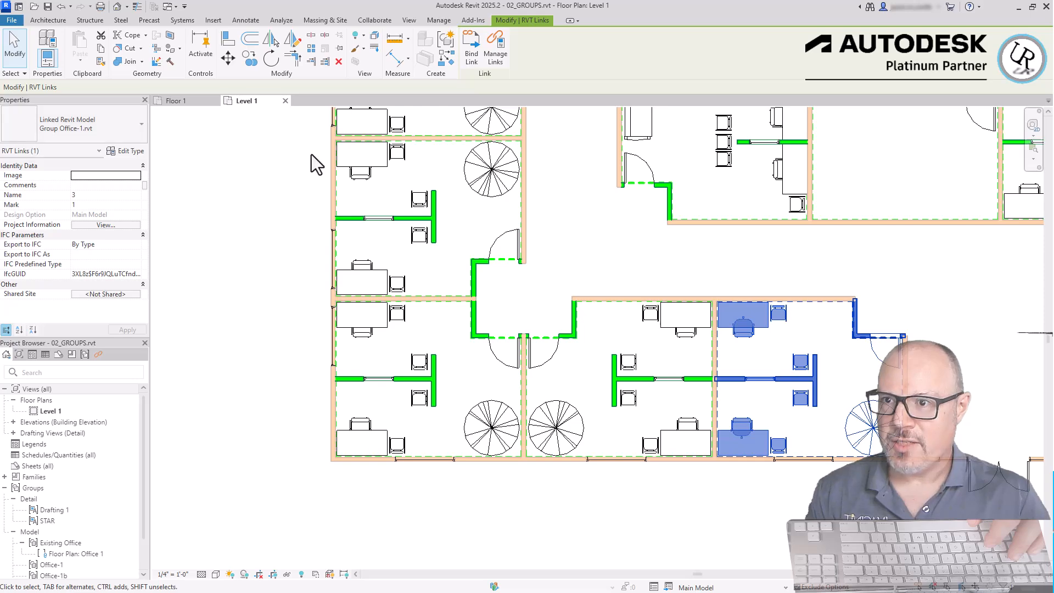
pyautogui.press('Escape')
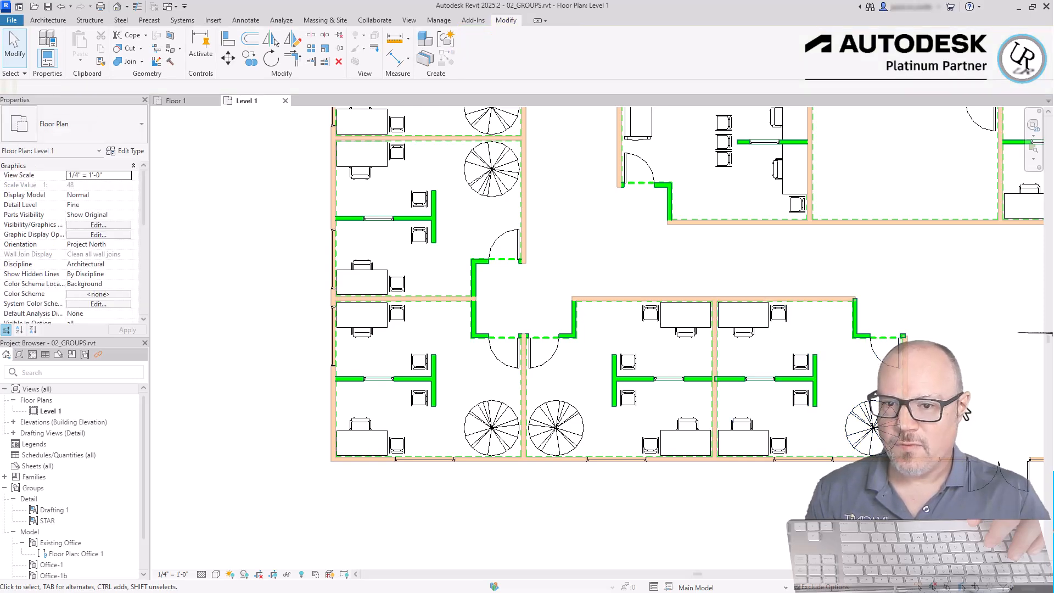
# Look over the linked office and the surrounding office groups across the Level 1 floor plan.
pyautogui.scroll(1, 965, 414)
pyautogui.scroll(-6, 265, 284)
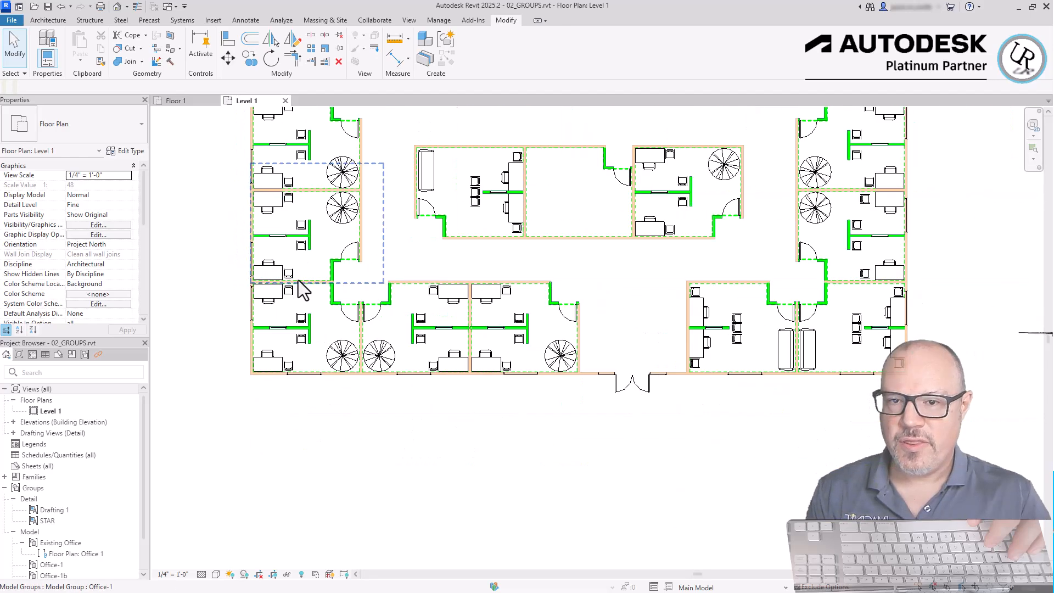
pyautogui.scroll(3, 534, 215)
pyautogui.scroll(1, 535, 215)
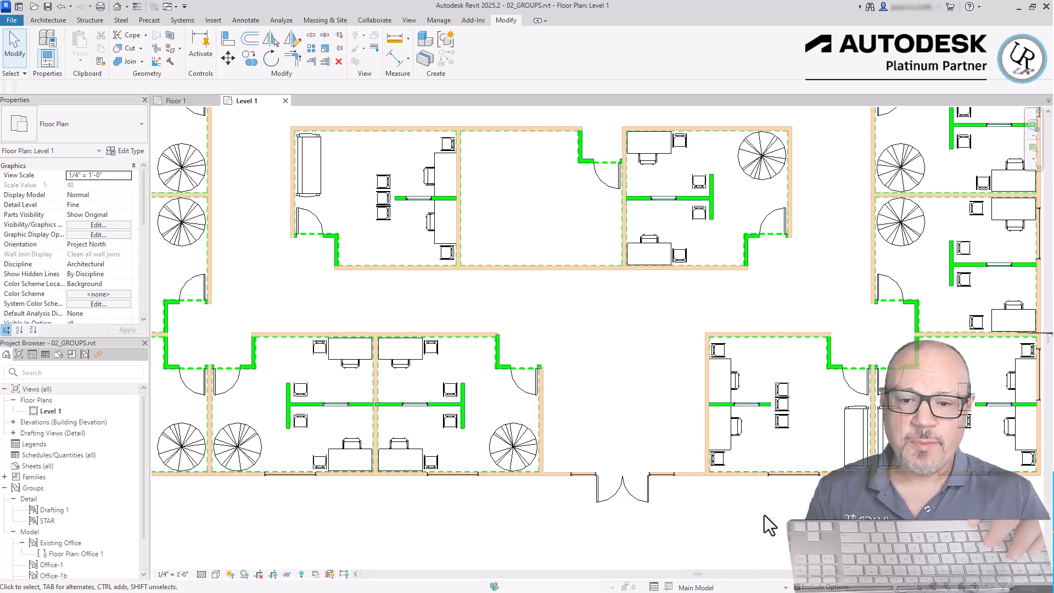
pyautogui.scroll(3, 856, 413)
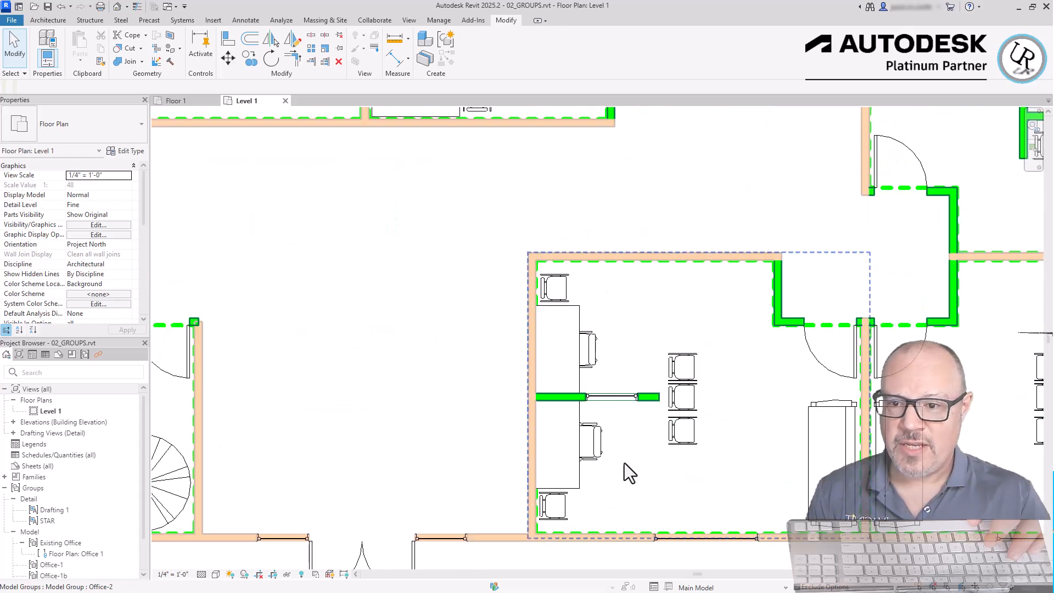
pyautogui.scroll(-3, 785, 357)
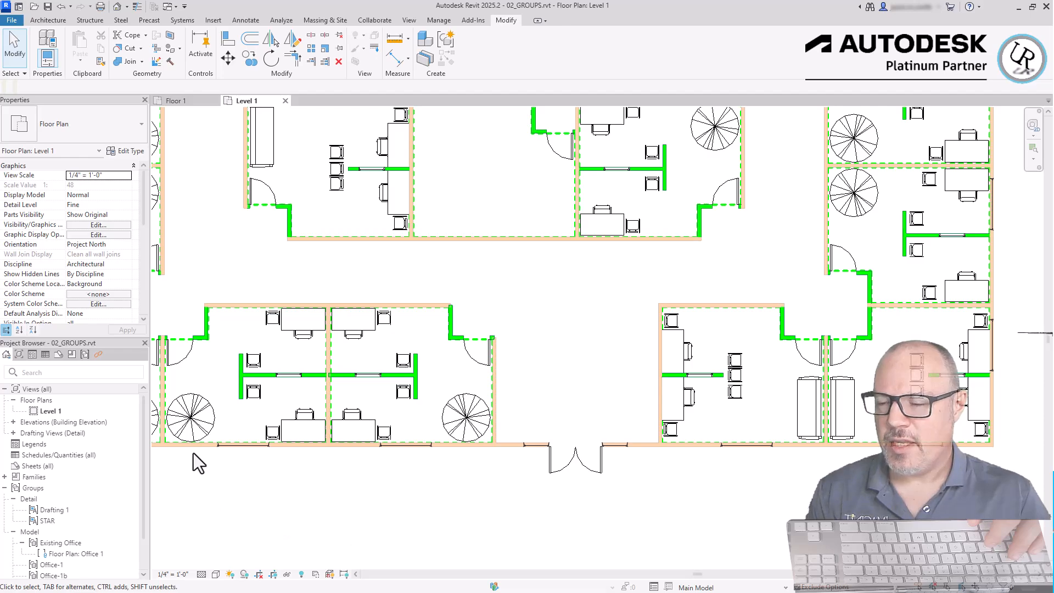
pyautogui.scroll(2, 230, 389)
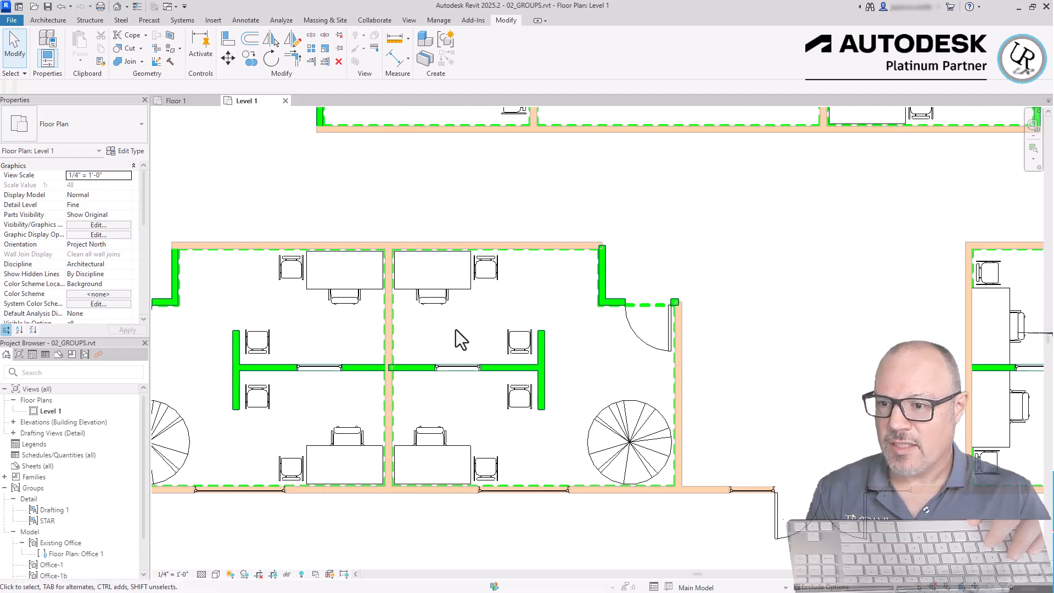
pyautogui.scroll(-2, 647, 301)
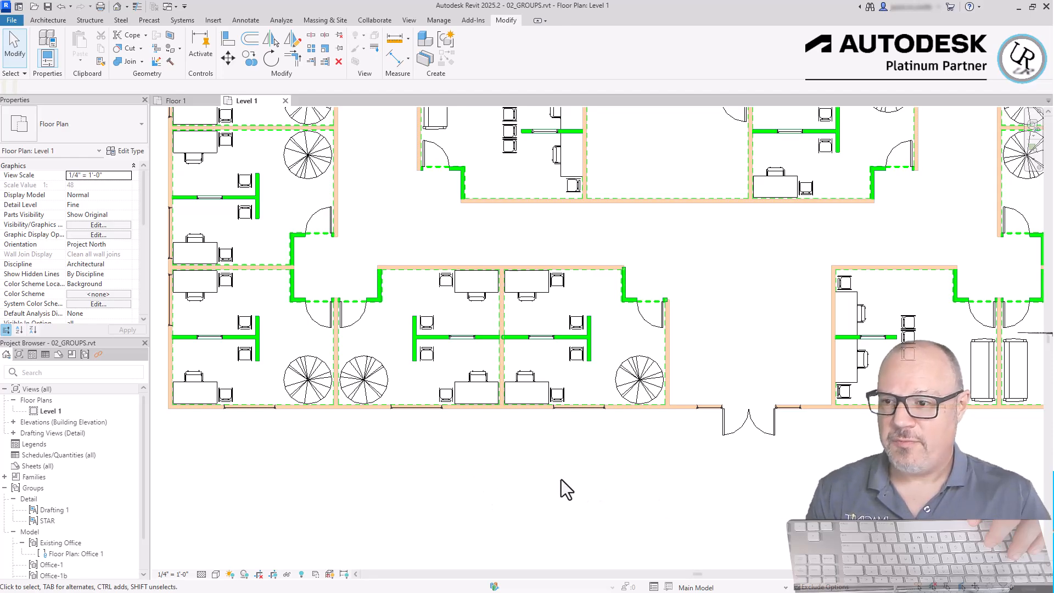
pyautogui.scroll(-2, 561, 479)
pyautogui.scroll(3, 289, 127)
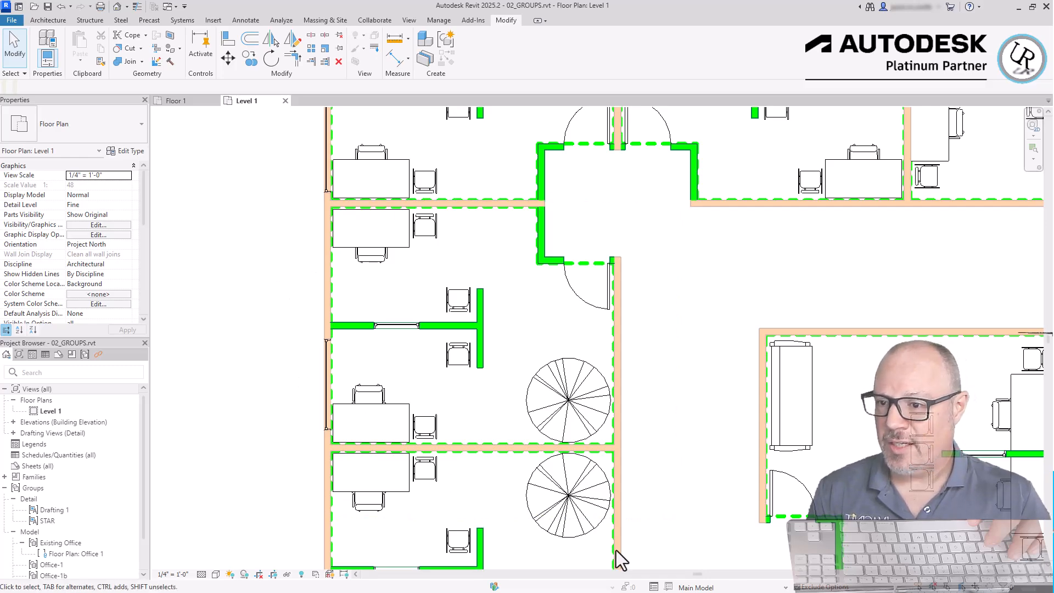
pyautogui.scroll(-4, 513, 289)
pyautogui.scroll(4, 661, 472)
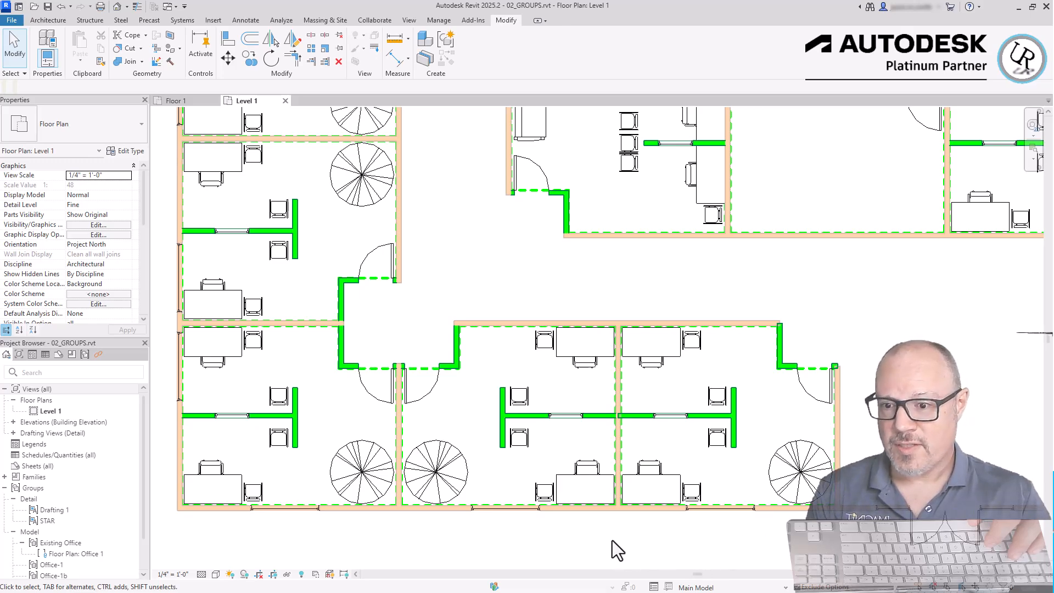
pyautogui.click(779, 341)
pyautogui.click(855, 314)
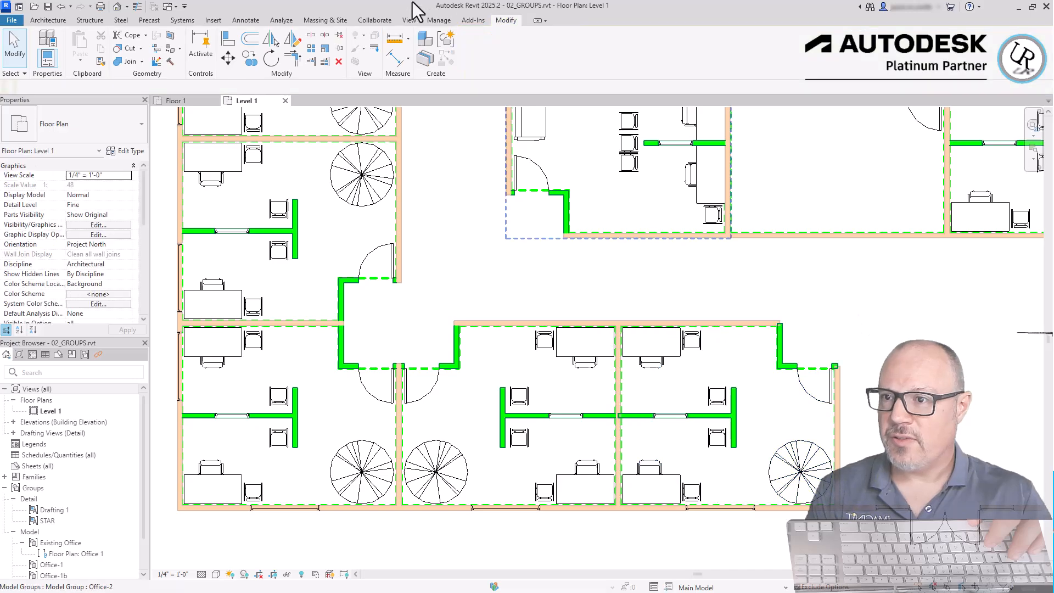
# Review the Office 1.rvt and Group Office-1.rvt entries among the project's managed links.
pyautogui.click(212, 20)
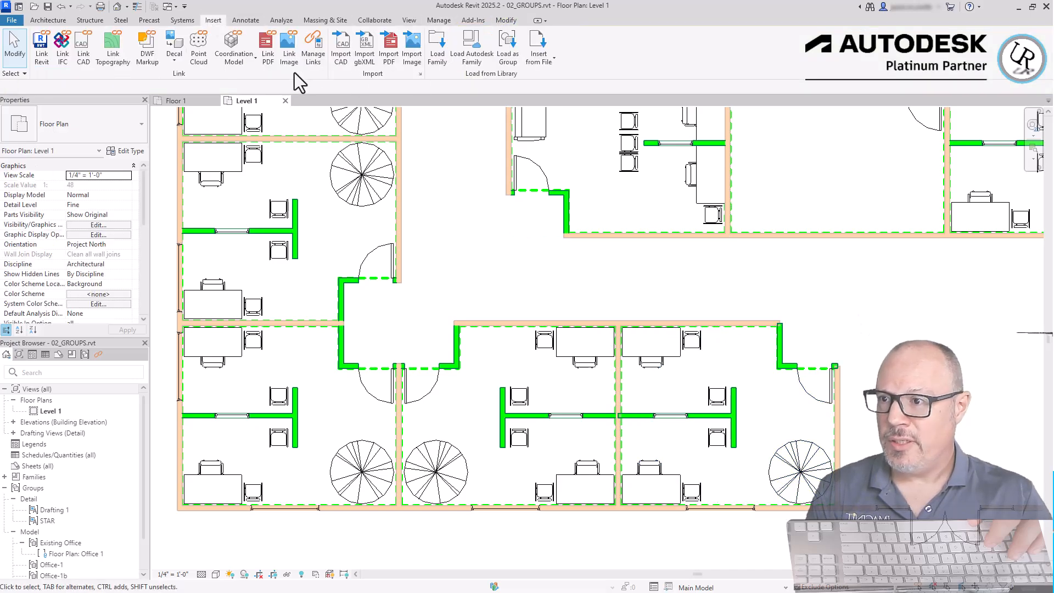
pyautogui.click(313, 58)
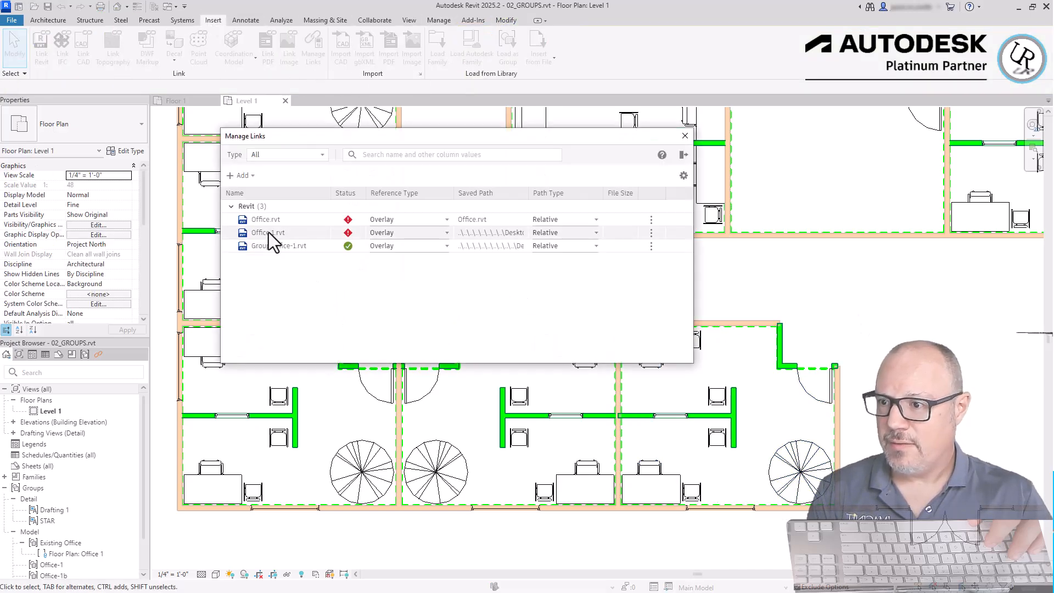
pyautogui.click(269, 232)
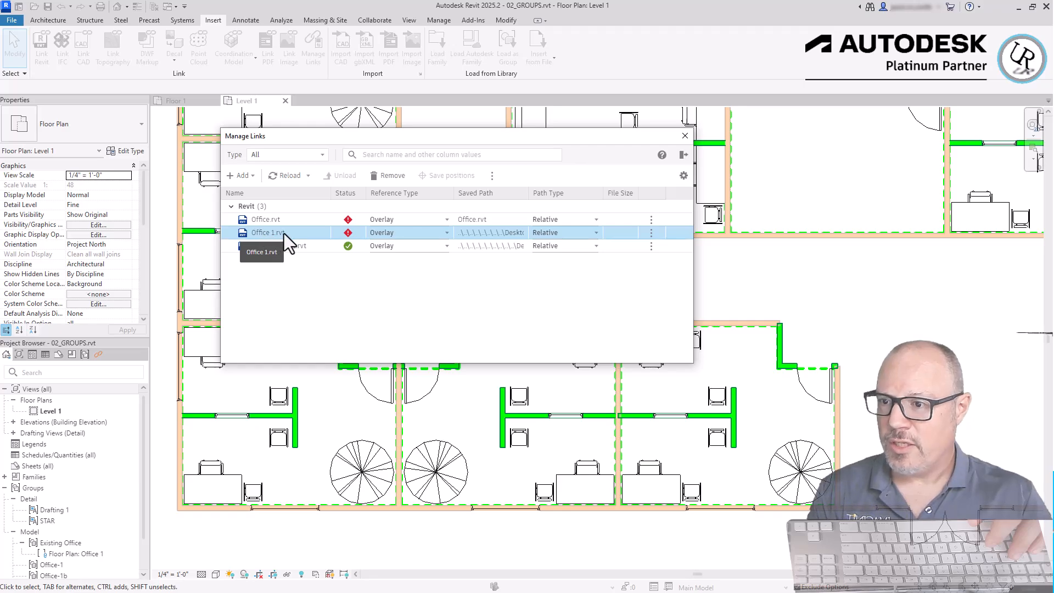
pyautogui.click(283, 246)
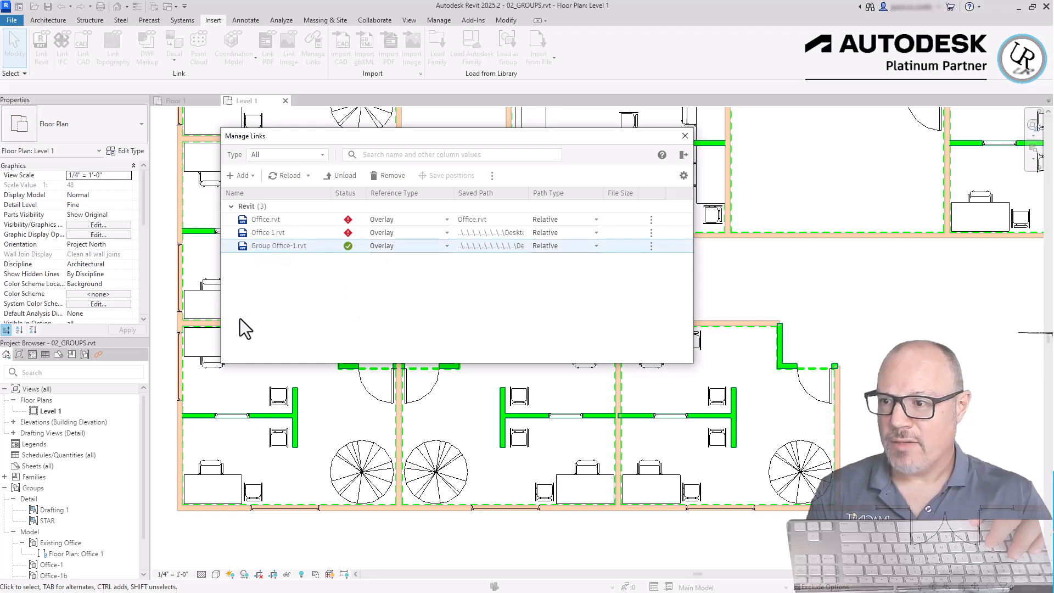
pyautogui.click(684, 136)
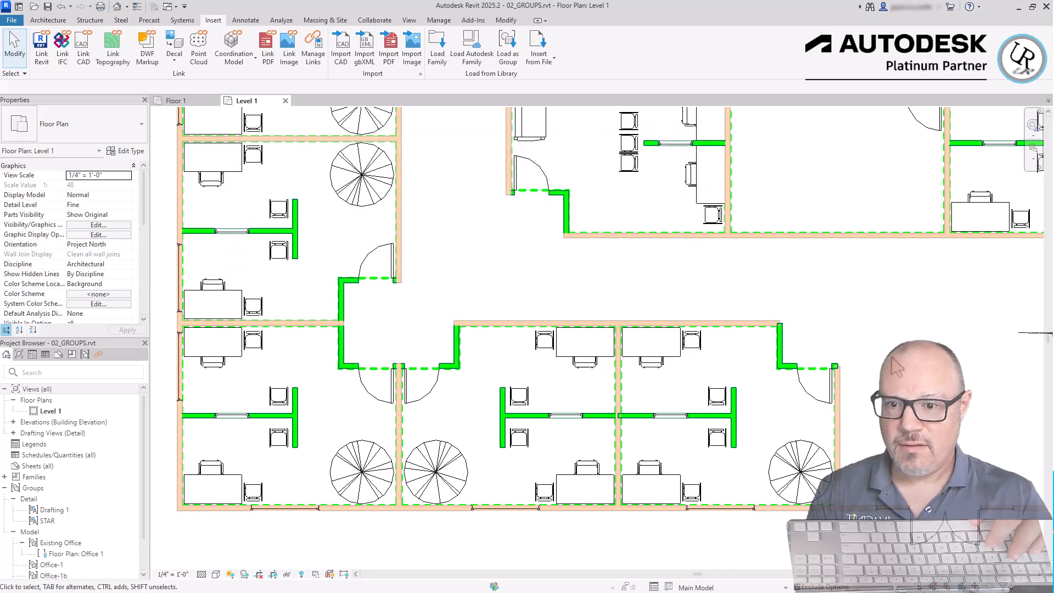
# Convert the Office-2 group in the central block to a link, replacing it with the existing Group Office-1.rvt on the Desktop.
pyautogui.click(616, 428)
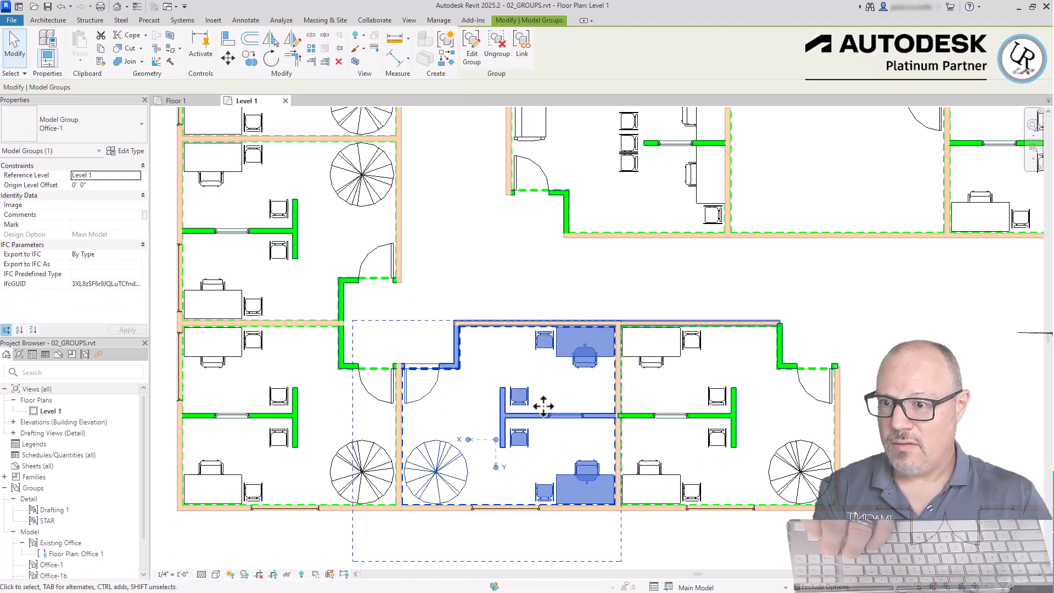
pyautogui.scroll(-5, 520, 406)
pyautogui.scroll(4, 597, 238)
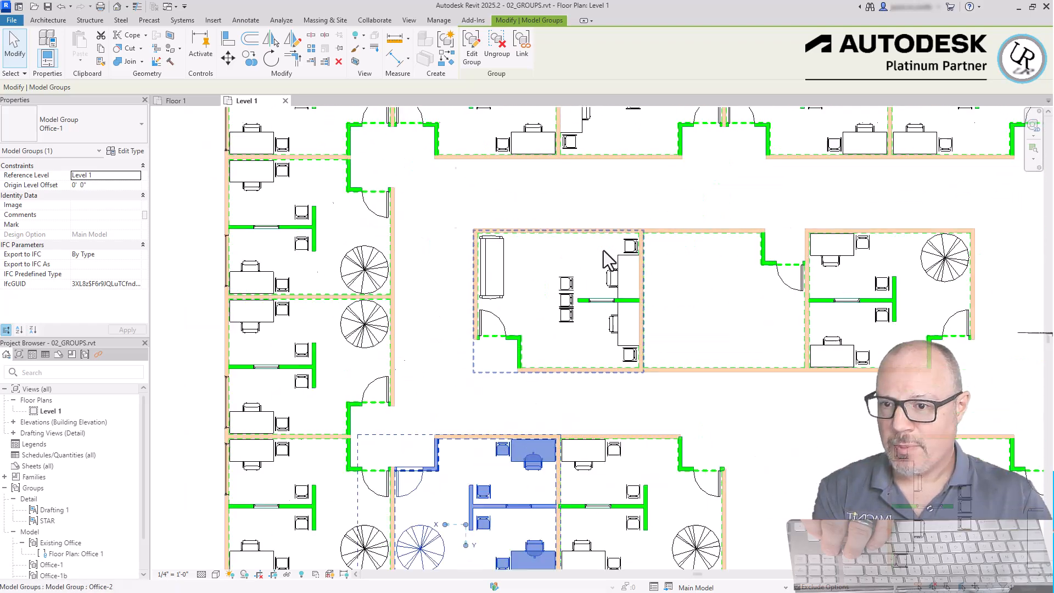
pyautogui.click(630, 317)
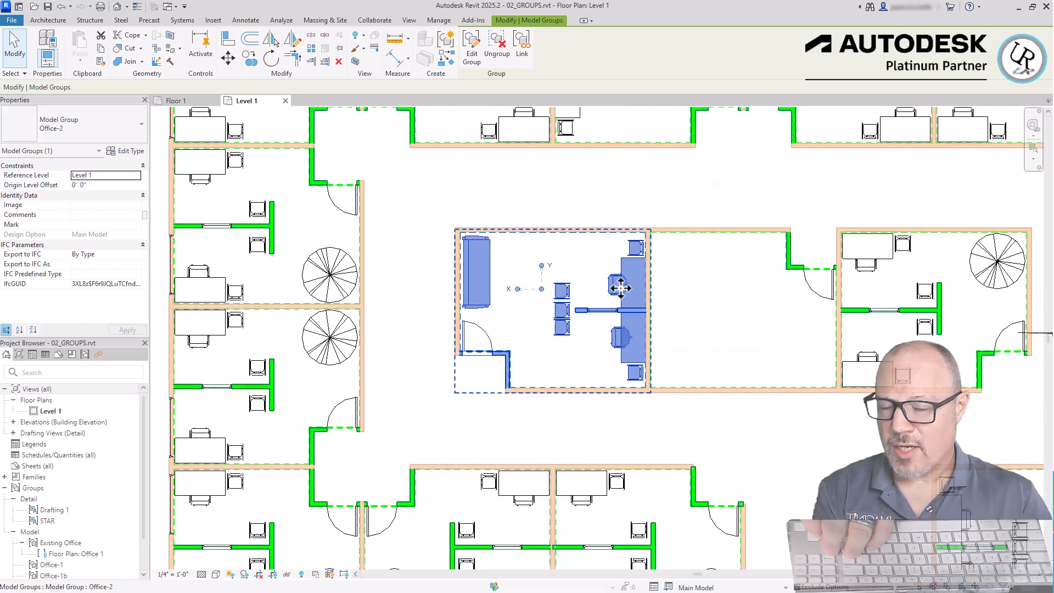
pyautogui.click(522, 50)
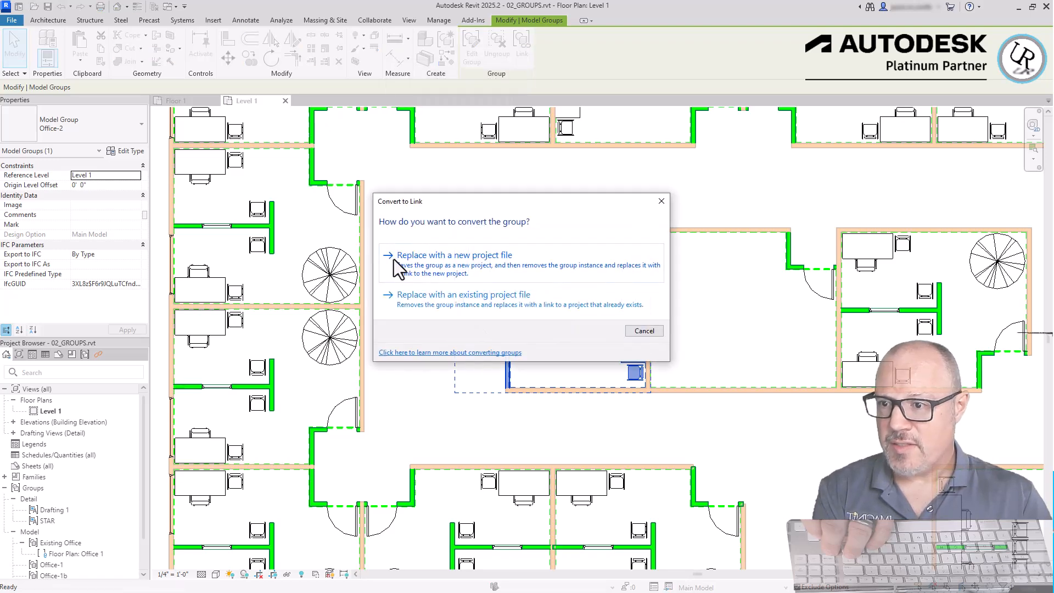
pyautogui.click(445, 302)
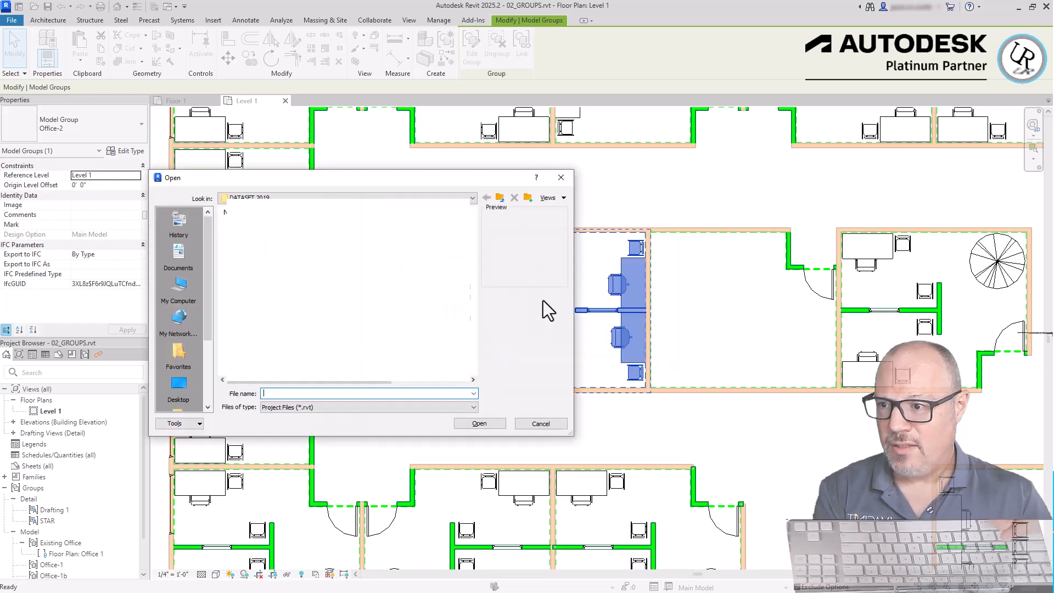
pyautogui.click(192, 387)
pyautogui.click(274, 318)
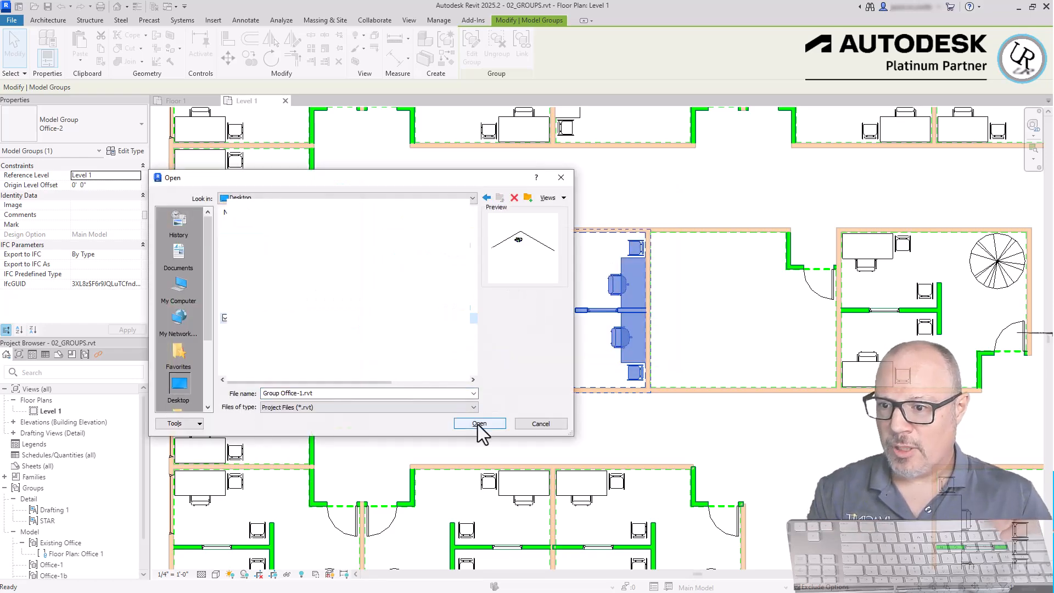
pyautogui.click(478, 424)
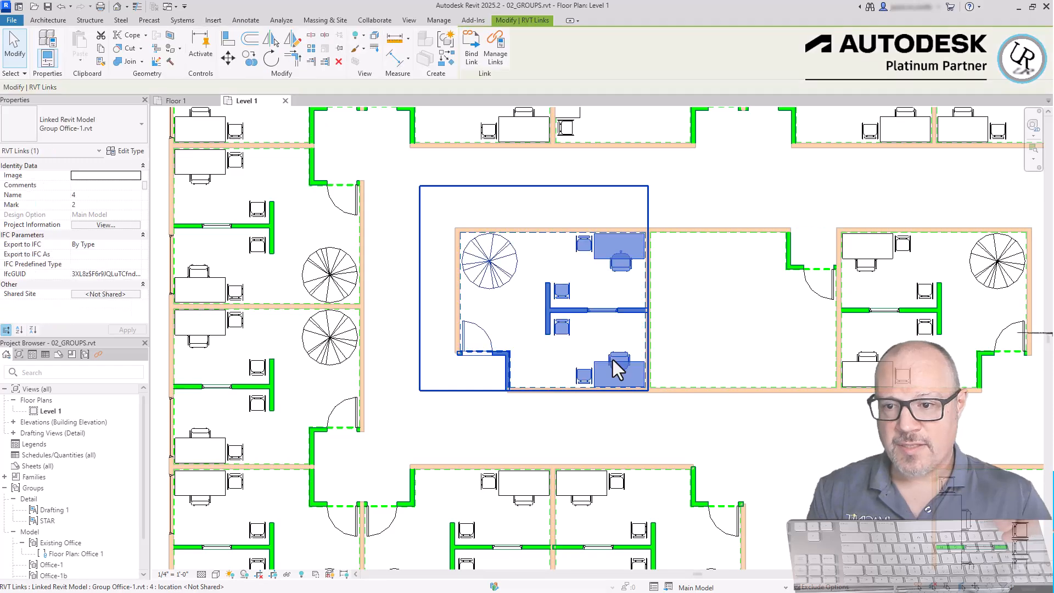
# Inspect the newly linked central office and the linked model types it can be switched to.
pyautogui.scroll(1, 558, 281)
pyautogui.moveTo(557, 281); pyautogui.dragTo(603, 272, button='middle')
pyautogui.press('Escape')
pyautogui.click(600, 292)
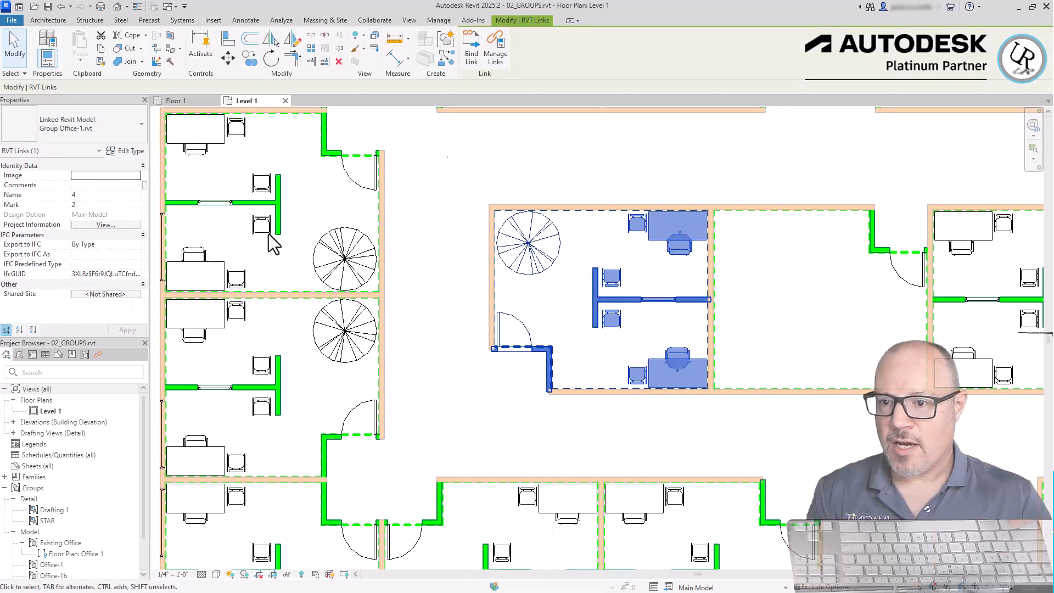
pyautogui.click(80, 121)
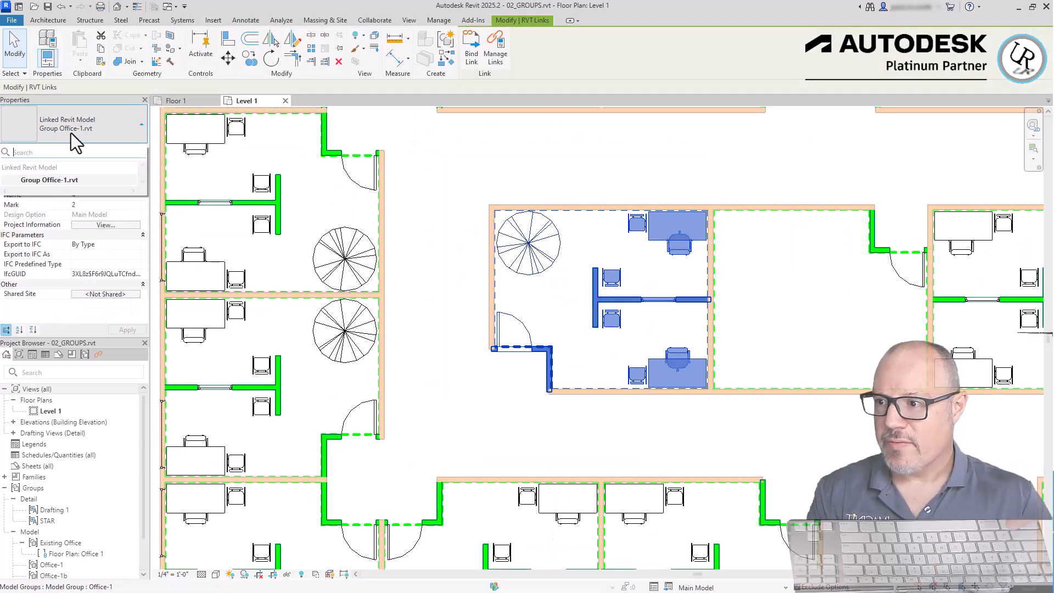
pyautogui.click(475, 170)
pyautogui.scroll(-3, 459, 220)
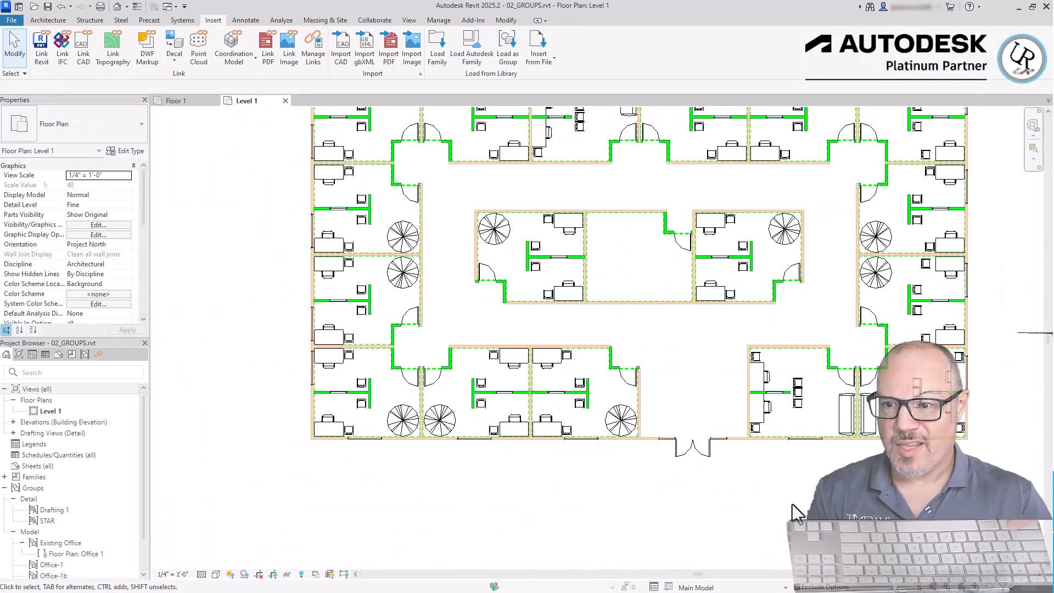
# Switch to the Floor 2 plan of Arch-Sheets.rvt and show the row of guest rooms 201 to 206.
pyautogui.doubleClick(54, 510)
pyautogui.scroll(3, 636, 455)
pyautogui.scroll(-5, 714, 401)
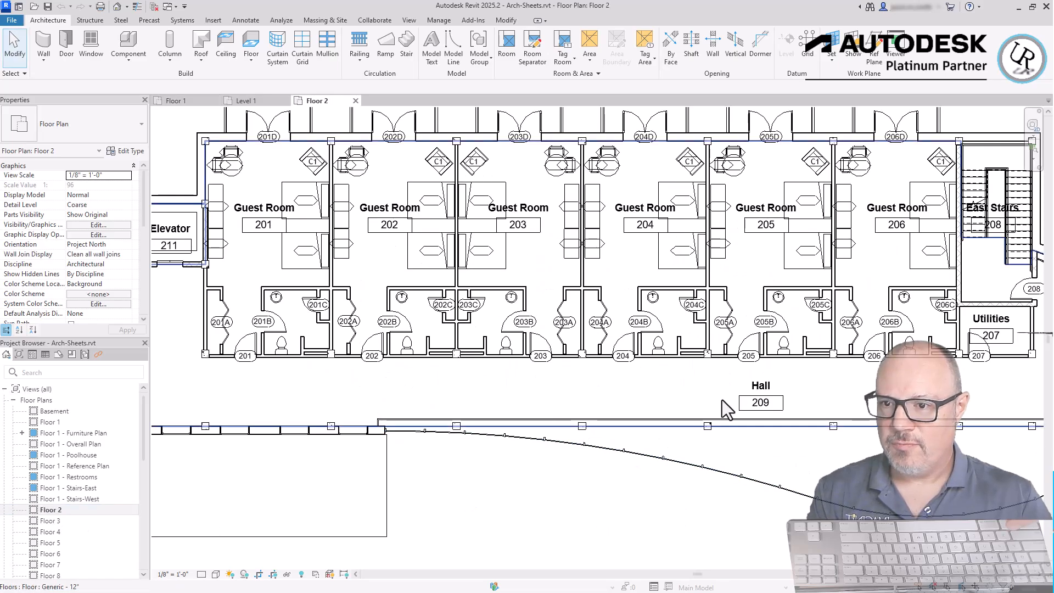
pyautogui.moveTo(305, 139); pyautogui.dragTo(1005, 400)
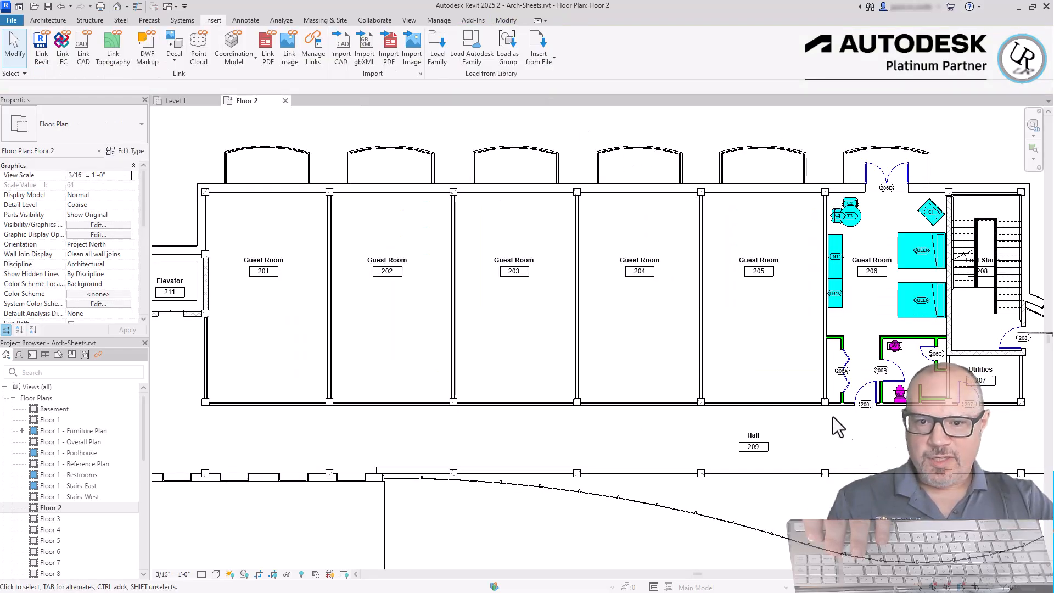
# Select Guest Room 206's contents and tags without the partition walls on either side, keeping every category in the filter.
pyautogui.scroll(1, 983, 225)
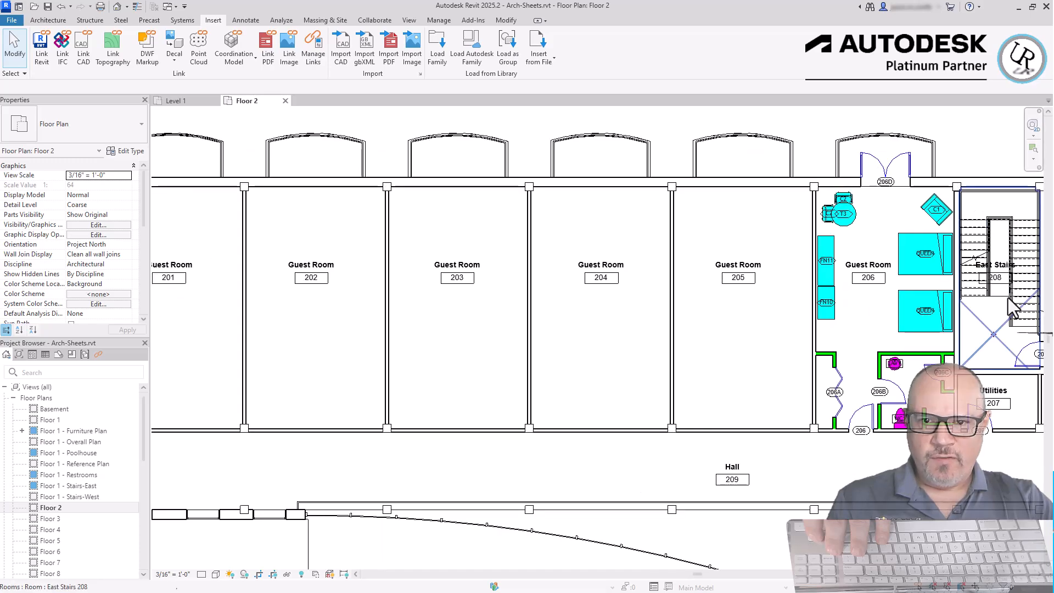
pyautogui.moveTo(806, 447); pyautogui.dragTo(959, 168)
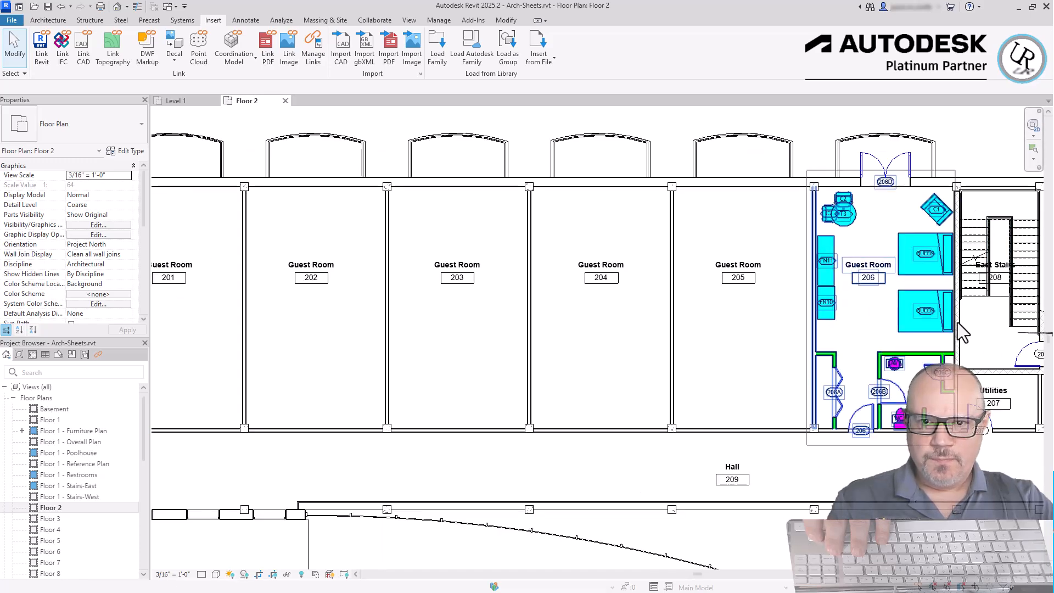
pyautogui.scroll(2, 959, 404)
pyautogui.keyDown('shift'); pyautogui.click(958, 404); pyautogui.keyUp('shift')
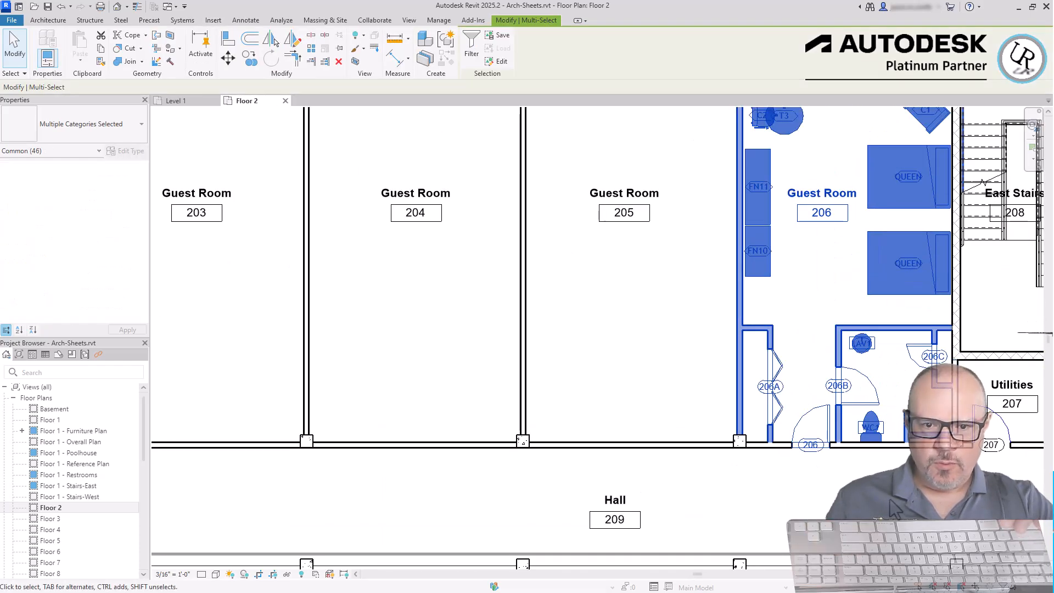
pyautogui.keyDown('shift'); pyautogui.click(739, 425); pyautogui.keyUp('shift')
pyautogui.scroll(-2, 847, 468)
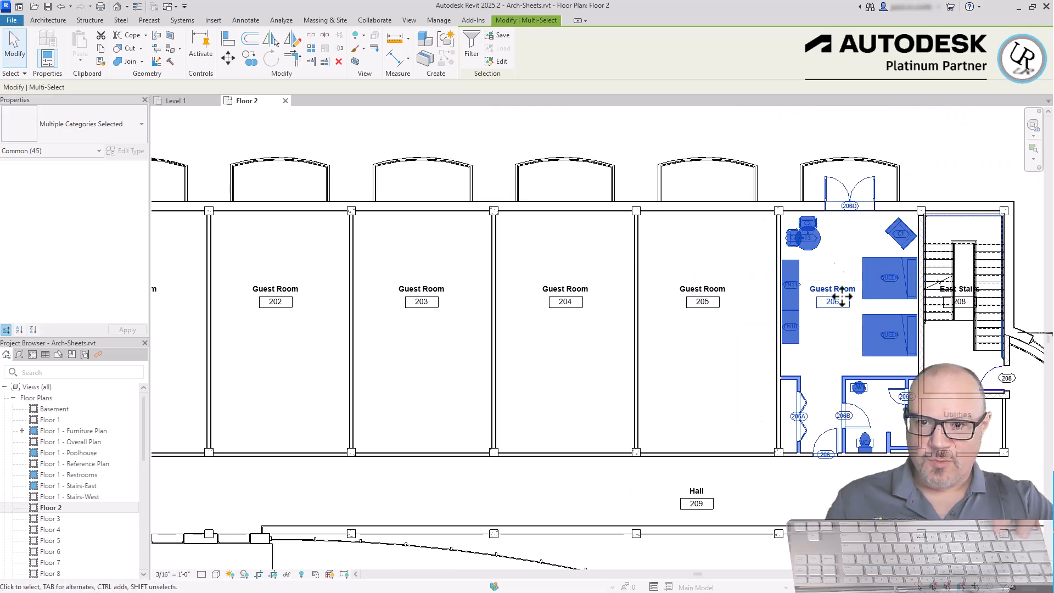
pyautogui.press('f')
pyautogui.press('f')
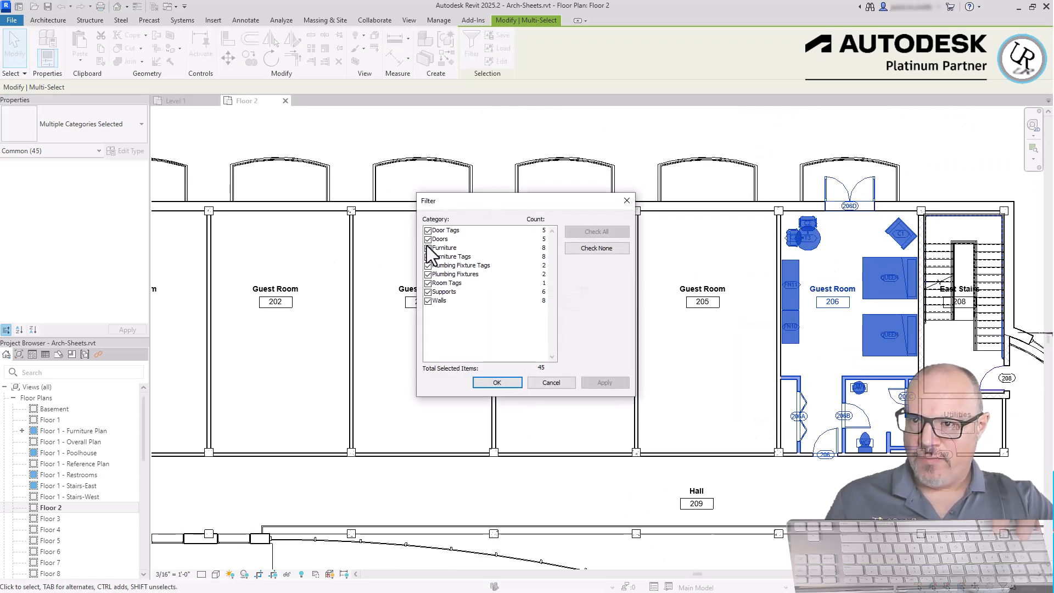
pyautogui.click(483, 384)
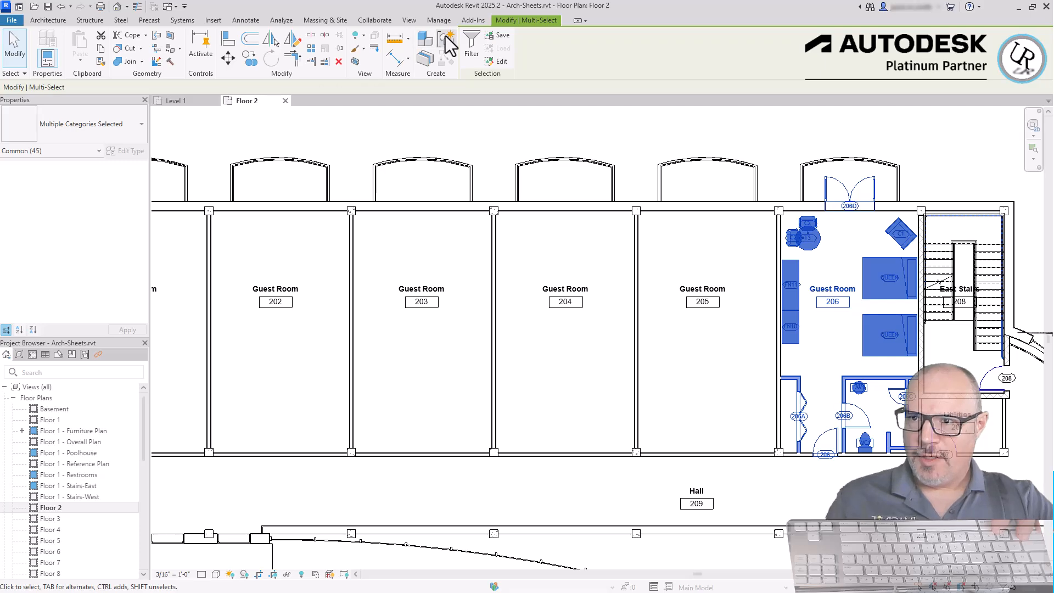
# Create a model group and an attached detail group from the selection, naming both Guest Rm-1.
pyautogui.click(449, 44)
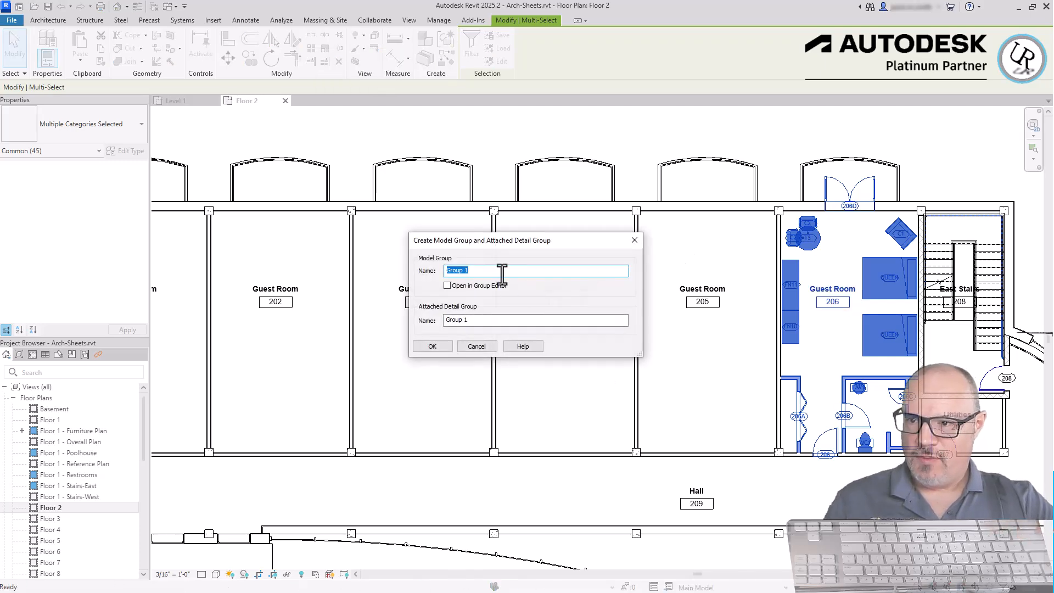
pyautogui.write('Guest Rm-1')
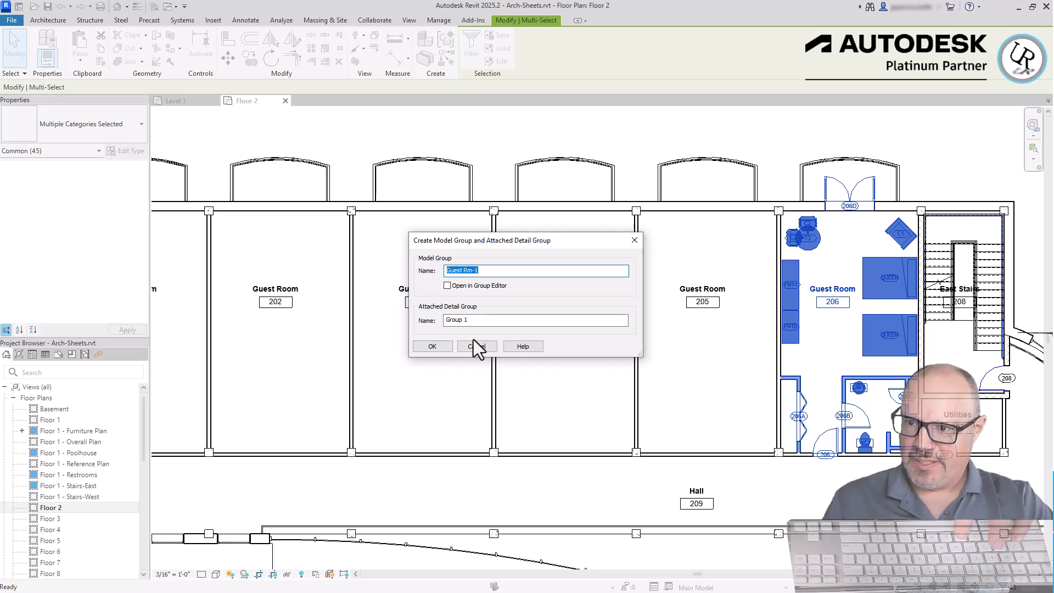
pyautogui.moveTo(480, 324); pyautogui.dragTo(443, 321)
pyautogui.write('Guest Rm-1')
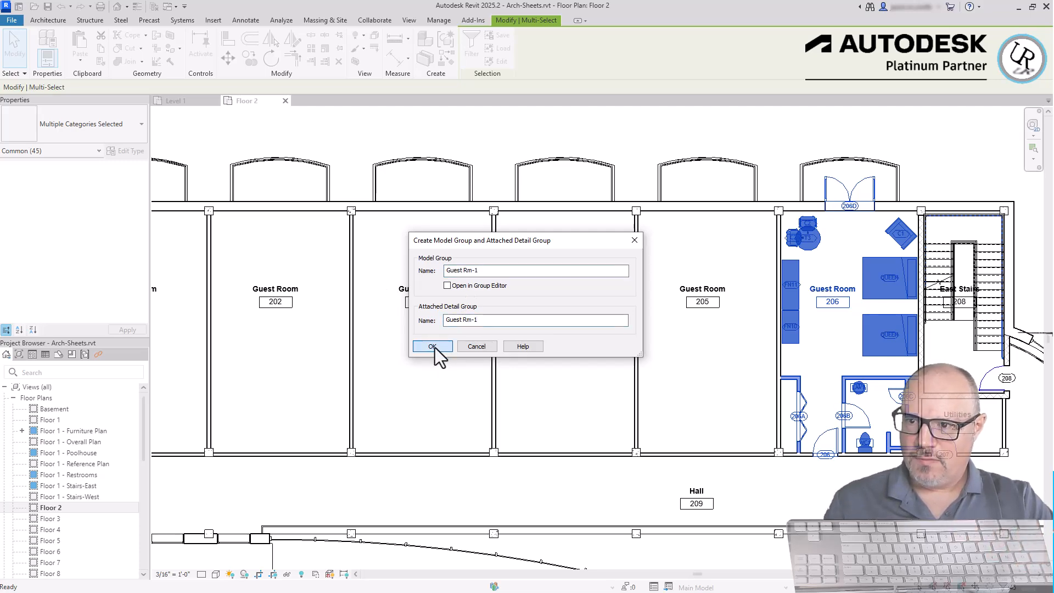
pyautogui.click(434, 348)
# Move the room tag of Guest Room 206 slightly downward.
pyautogui.click(832, 305)
pyautogui.click(1036, 244)
pyautogui.scroll(2, 953, 294)
pyautogui.click(735, 315)
pyautogui.click(745, 327)
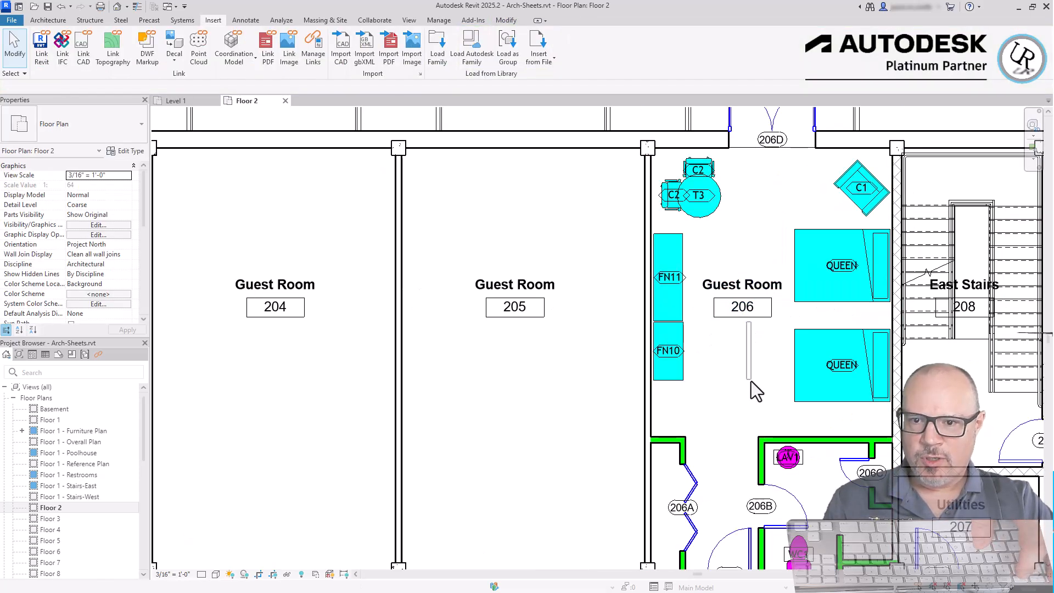
pyautogui.click(747, 315)
pyautogui.moveTo(742, 316)
pyautogui.mouseDown()
pyautogui.moveTo(758, 388)
pyautogui.moveTo(736, 322)
pyautogui.mouseUp()
# Mirror the Guest Rm-1 group from Guest Room 206 into 205 about their shared partition wall.
pyautogui.scroll(-2, 761, 308)
pyautogui.click(771, 283)
pyautogui.click(798, 265)
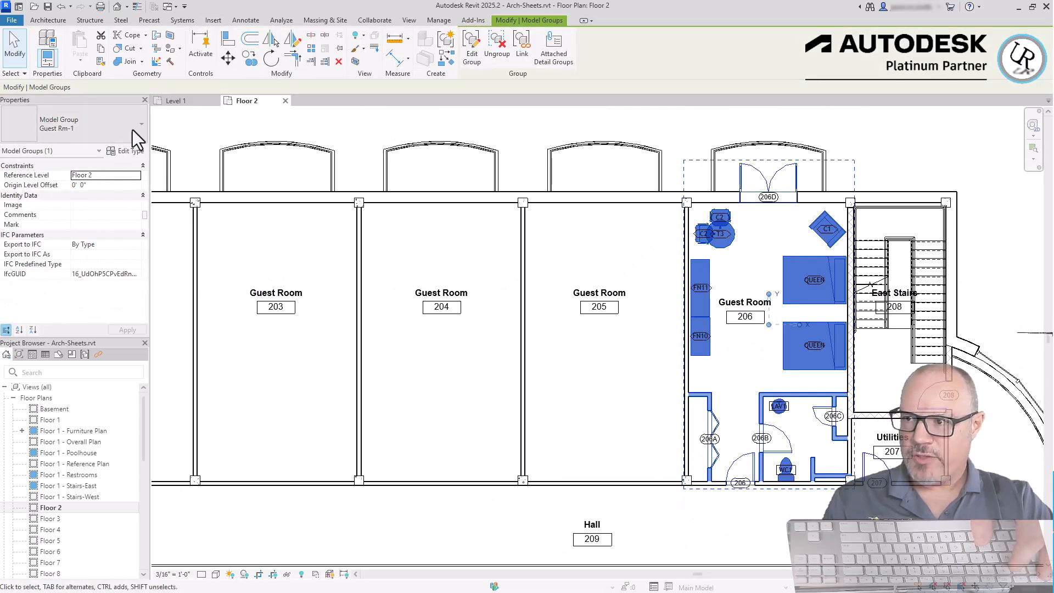
pyautogui.press('m')
pyautogui.press('m')
pyautogui.scroll(3, 686, 376)
pyautogui.click(687, 376)
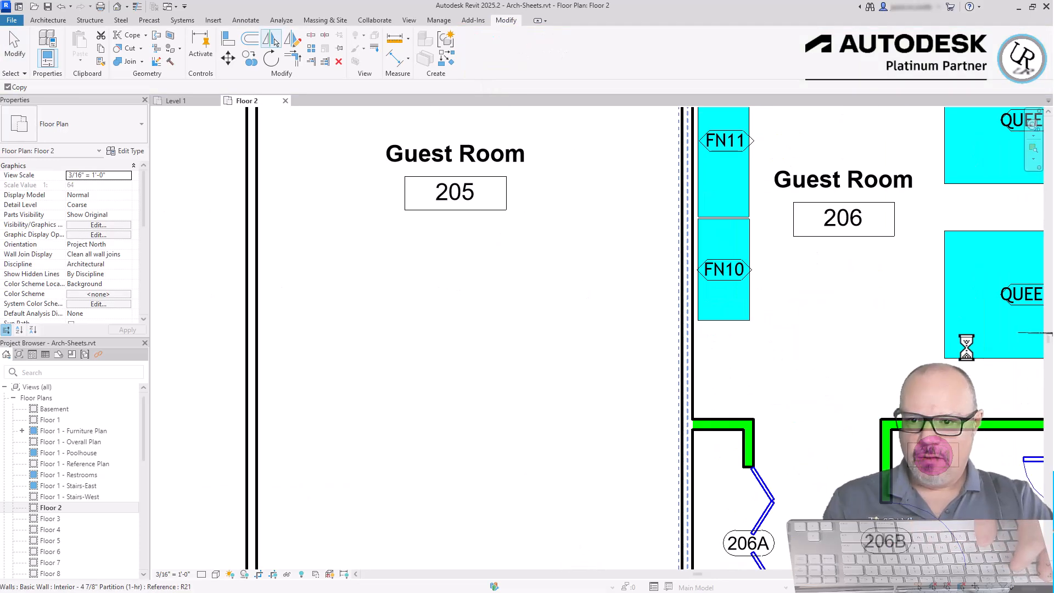
# Mirror the Guest Rm-1 group from Guest Room 205 into 204 about the wall between them.
pyautogui.scroll(-3, 978, 338)
pyautogui.click(690, 362)
pyautogui.click(705, 346)
pyautogui.press('m')
pyautogui.press('m')
pyautogui.scroll(3, 650, 383)
pyautogui.click(584, 379)
pyautogui.scroll(-4, 845, 315)
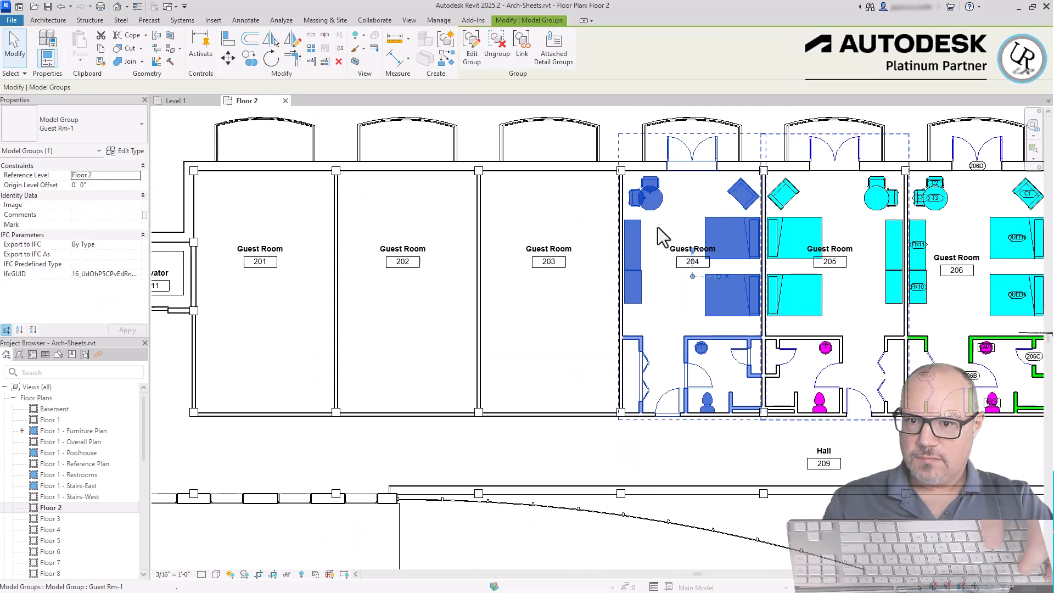
pyautogui.click(721, 176)
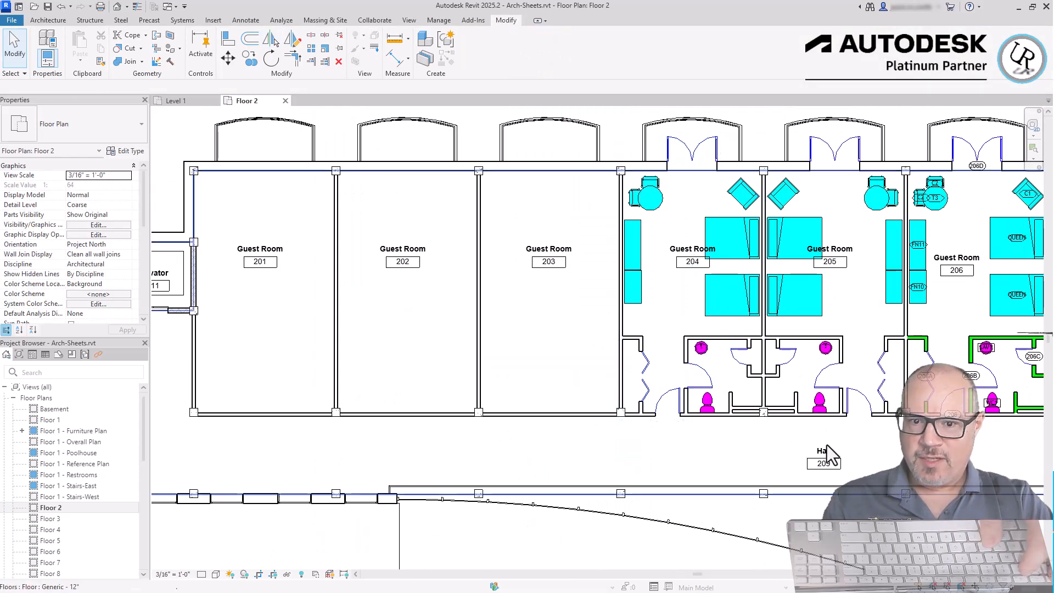
# Mirror the Guest Rm-1 group from Guest Room 204 into 203 about their dividing wall.
pyautogui.scroll(5, 856, 450)
pyautogui.scroll(-5, 864, 451)
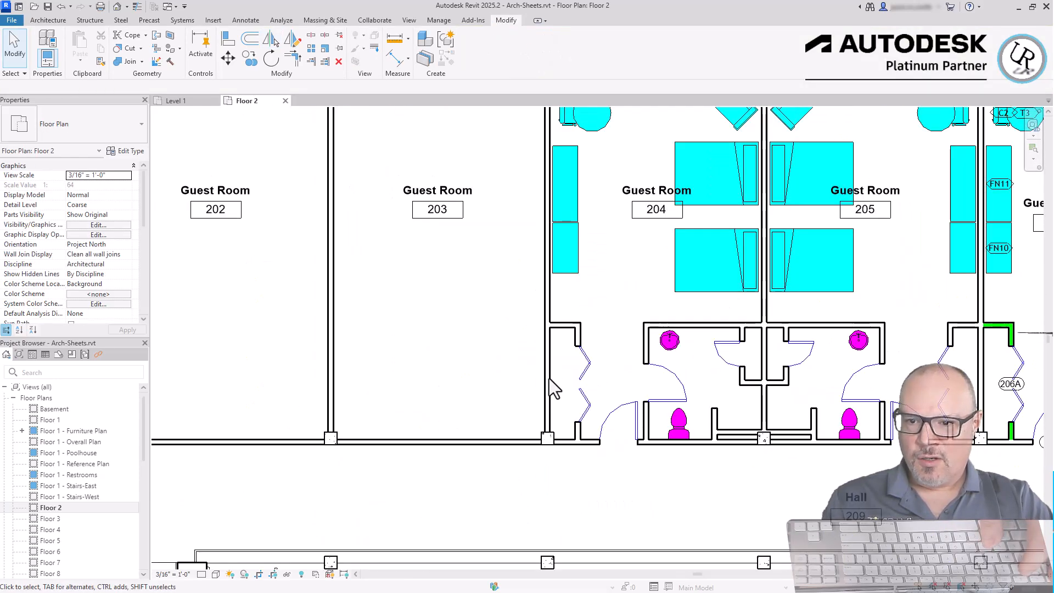
pyautogui.scroll(-2, 712, 327)
pyautogui.click(723, 369)
pyautogui.press('m')
pyautogui.press('m')
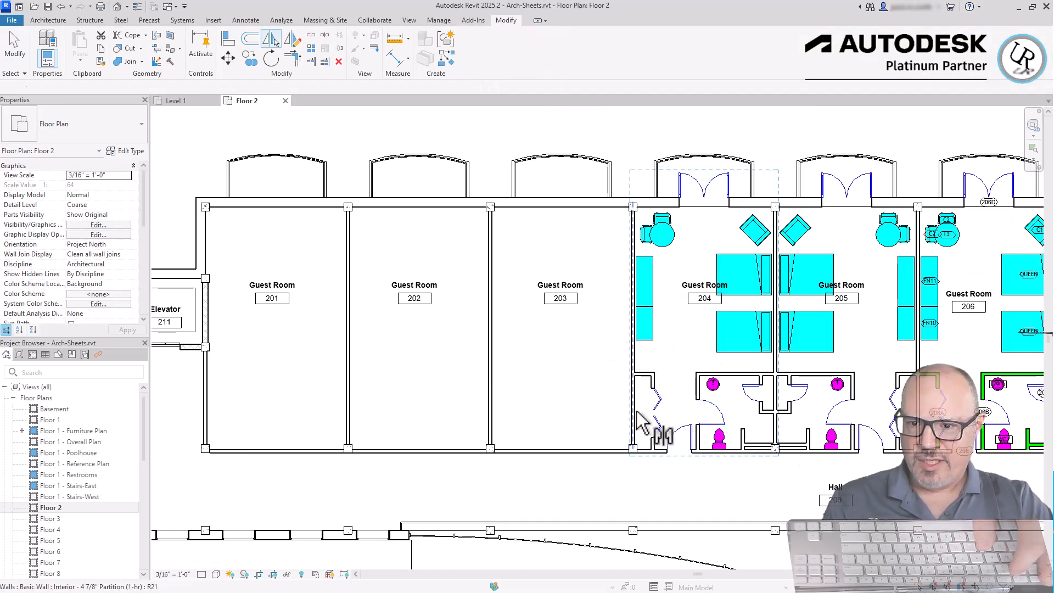
pyautogui.click(634, 365)
# Continue mirroring the Guest Rm-1 group about the partition walls to fill Guest Rooms 202 and 201.
pyautogui.scroll(3, 536, 405)
pyautogui.scroll(-2, 502, 341)
pyautogui.press('m')
pyautogui.press('m')
pyautogui.scroll(4, 633, 365)
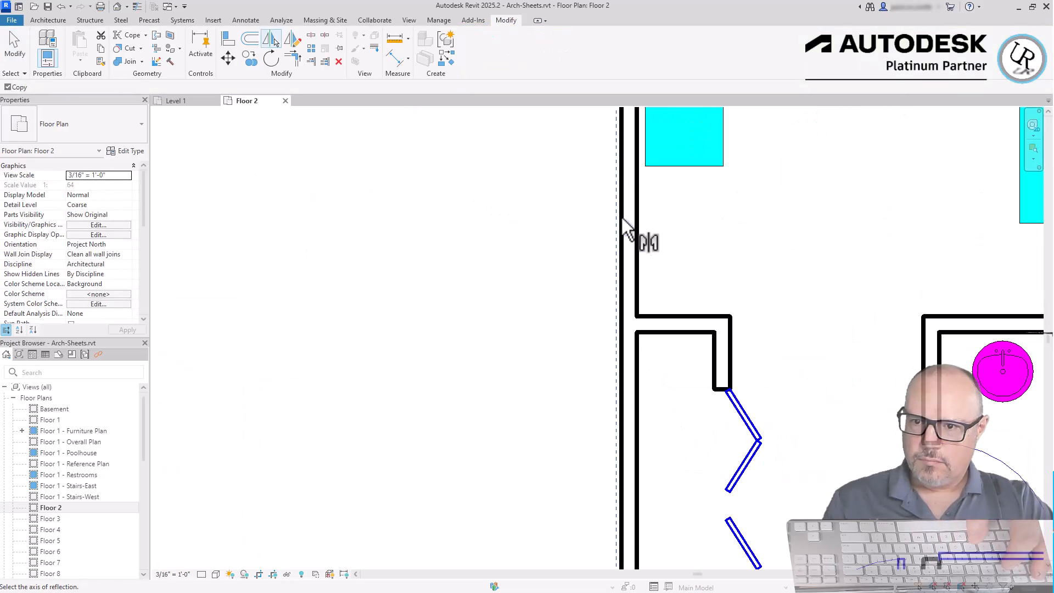
pyautogui.click(624, 224)
pyautogui.scroll(-5, 768, 373)
pyautogui.press('Escape')
pyautogui.scroll(-2, 755, 405)
pyautogui.moveTo(885, 366); pyautogui.dragTo(516, 349, button='middle')
pyautogui.moveTo(604, 353); pyautogui.dragTo(605, 355, button='middle')
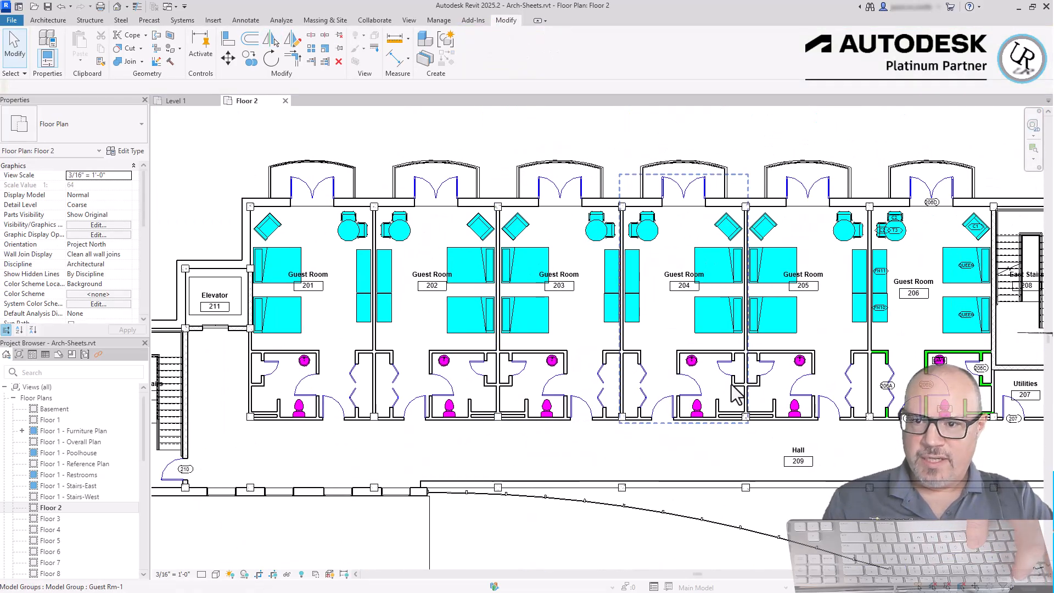
# Compare the tags in the original Guest Room 206 group with those in the mirrored Guest Room 205 copy.
pyautogui.scroll(3, 976, 228)
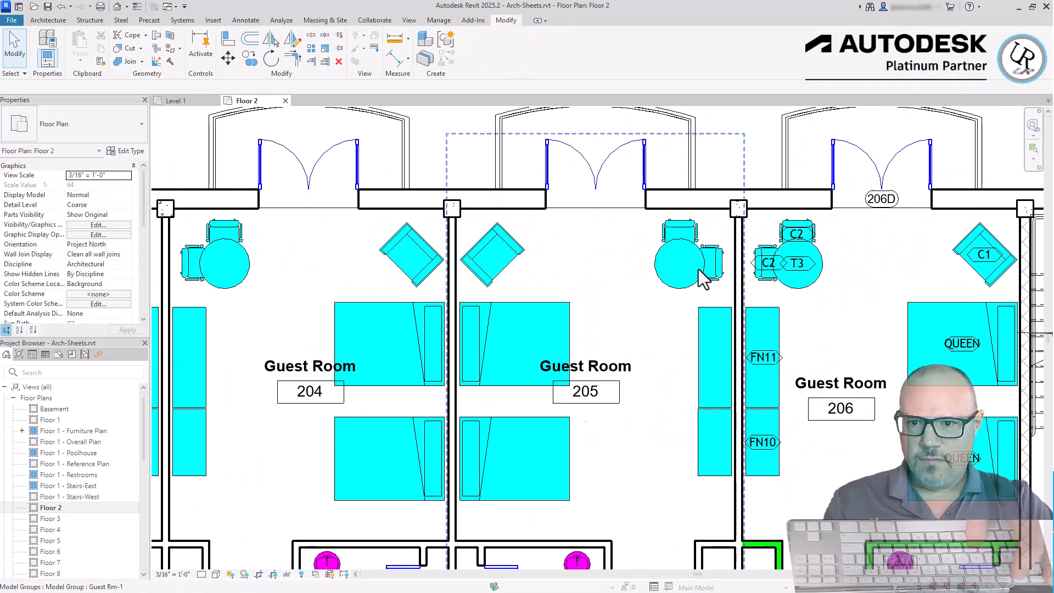
pyautogui.click(701, 270)
pyautogui.scroll(-2, 743, 209)
pyautogui.press('Escape')
pyautogui.scroll(3, 891, 301)
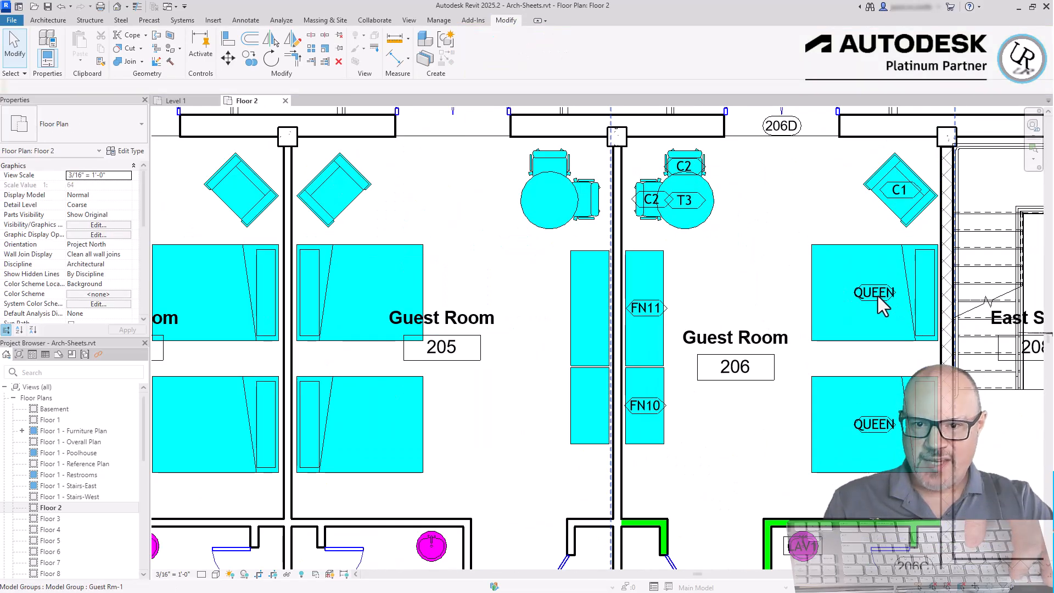
pyautogui.click(878, 297)
pyautogui.scroll(-4, 927, 245)
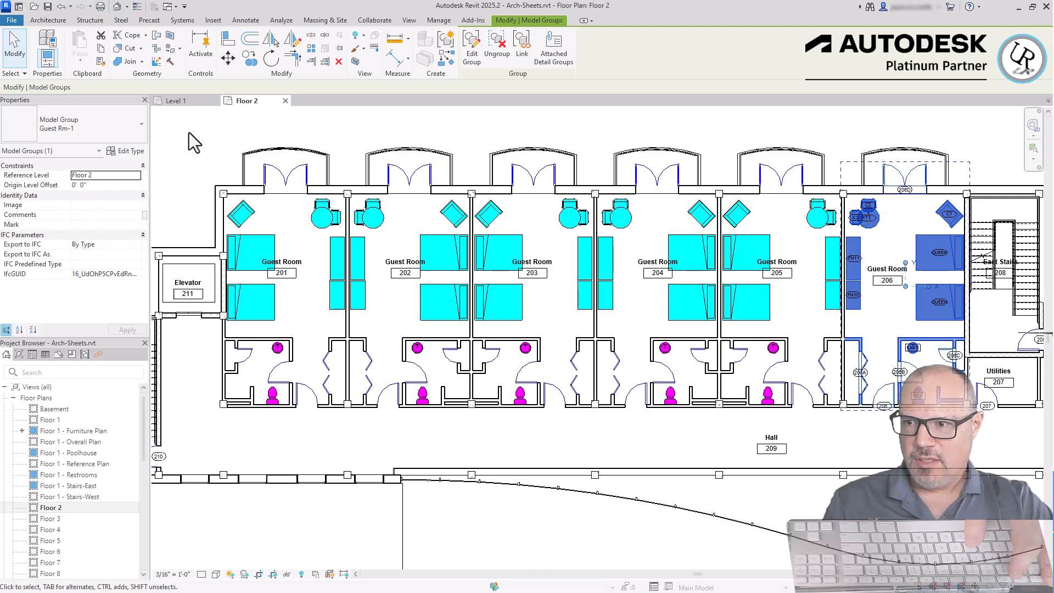
# Place the attached detail group Floor Plan: Guest Rm-1 on the Guest Rm-1 model group in Guest Room 205.
pyautogui.click(759, 241)
pyautogui.scroll(3, 891, 229)
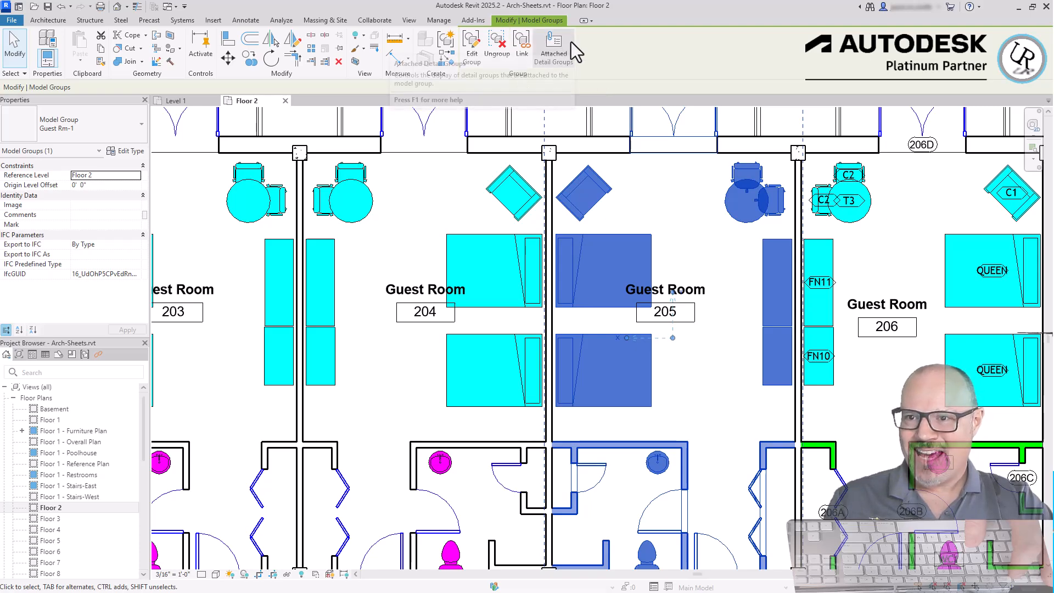
pyautogui.click(553, 49)
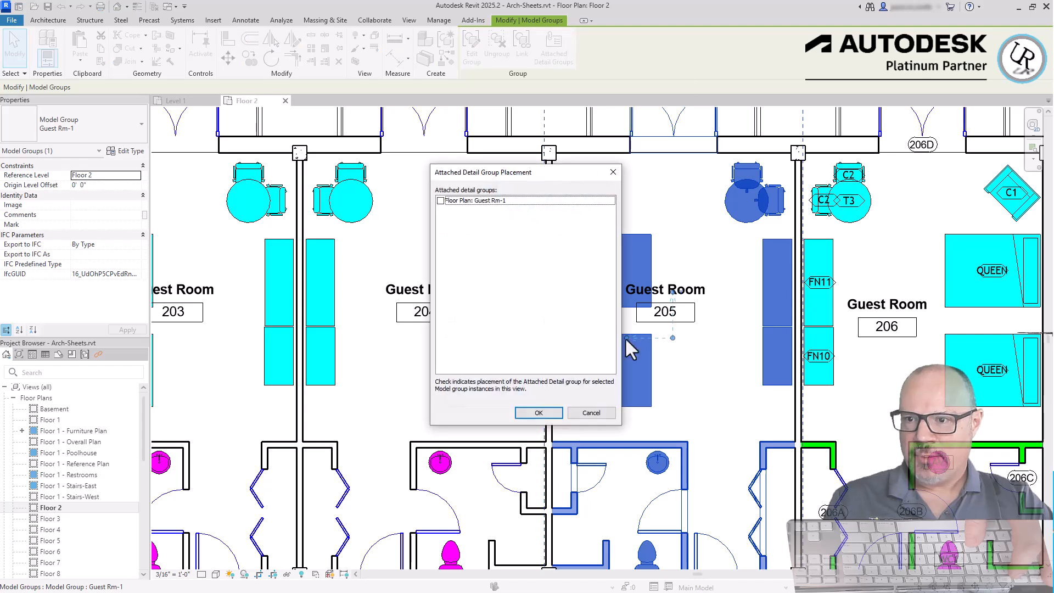
pyautogui.moveTo(560, 173); pyautogui.dragTo(306, 234)
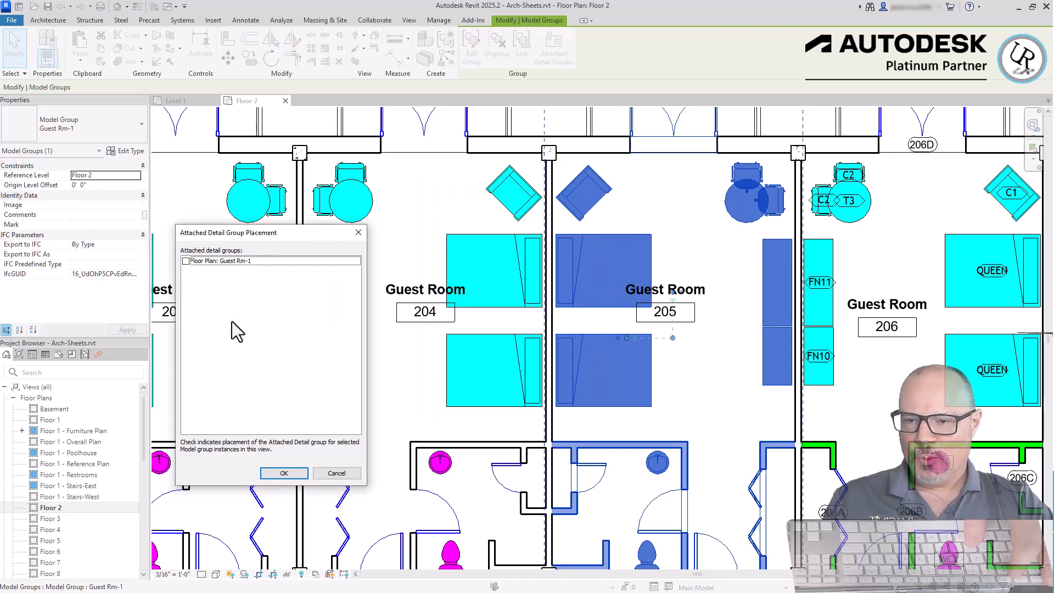
pyautogui.click(284, 473)
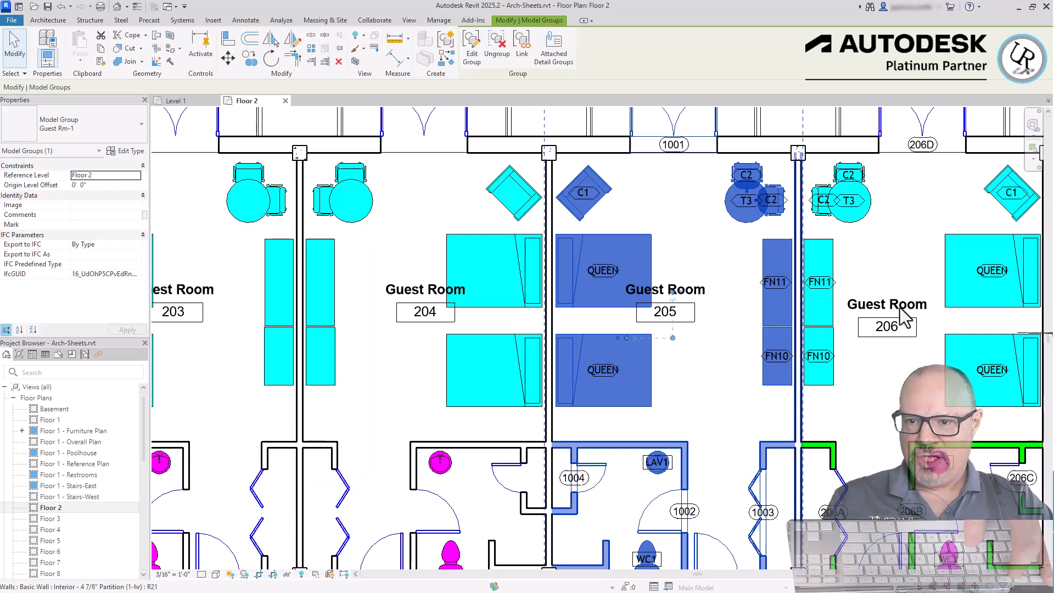
pyautogui.click(714, 206)
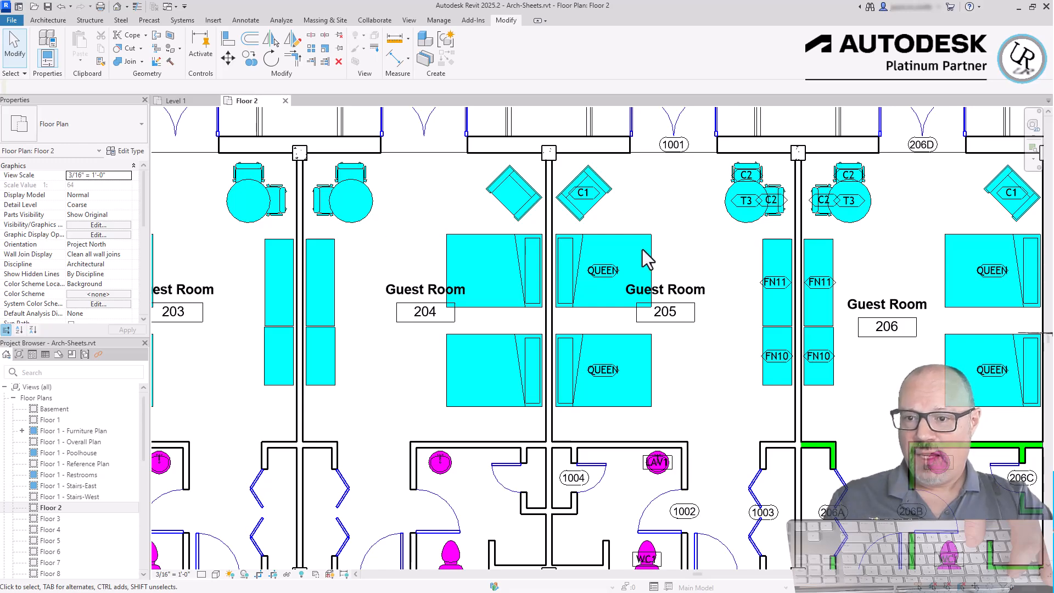
# Inspect the model group in Guest Room 205 and its attached detail group separately.
pyautogui.click(661, 250)
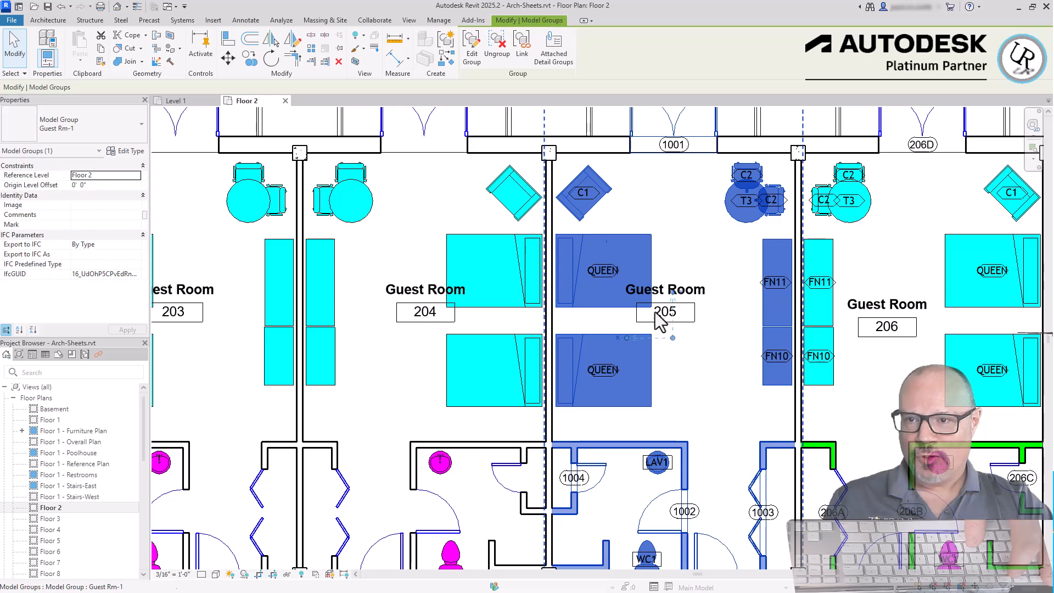
pyautogui.click(691, 213)
pyautogui.press('Tab')
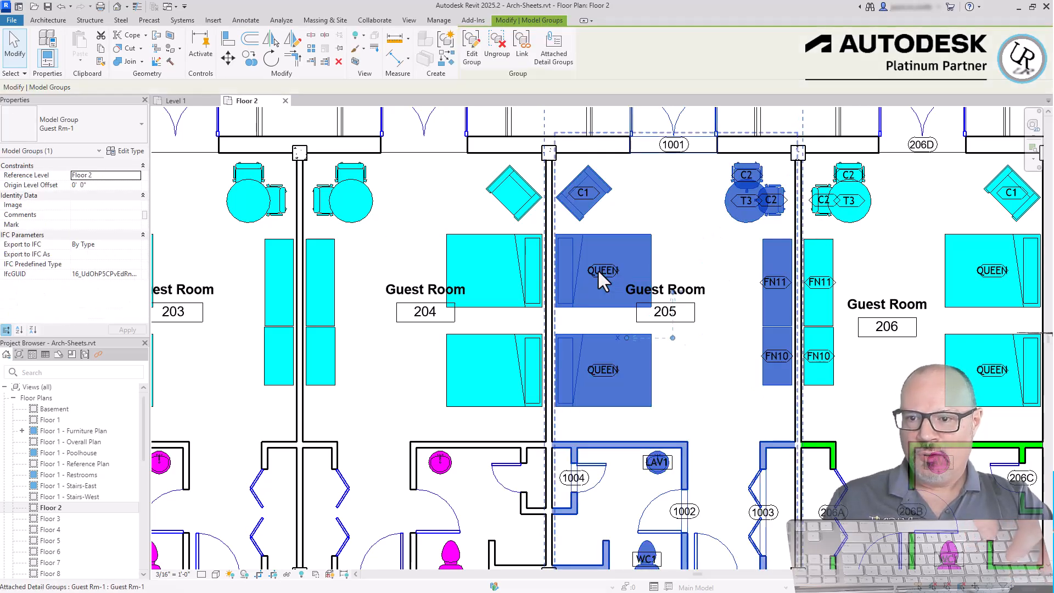
pyautogui.click(599, 270)
pyautogui.click(680, 201)
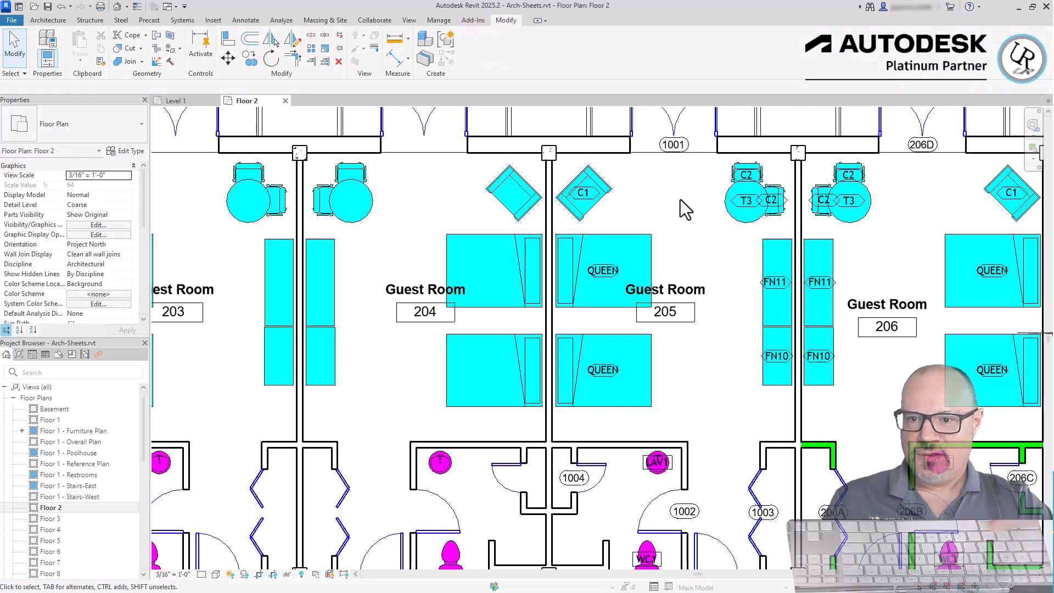
# Filter a selection of Guest Rooms 201 to 204 to Model Groups only and place their attached detail group Floor Plan: Guest Rm-1.
pyautogui.scroll(-5, 915, 176)
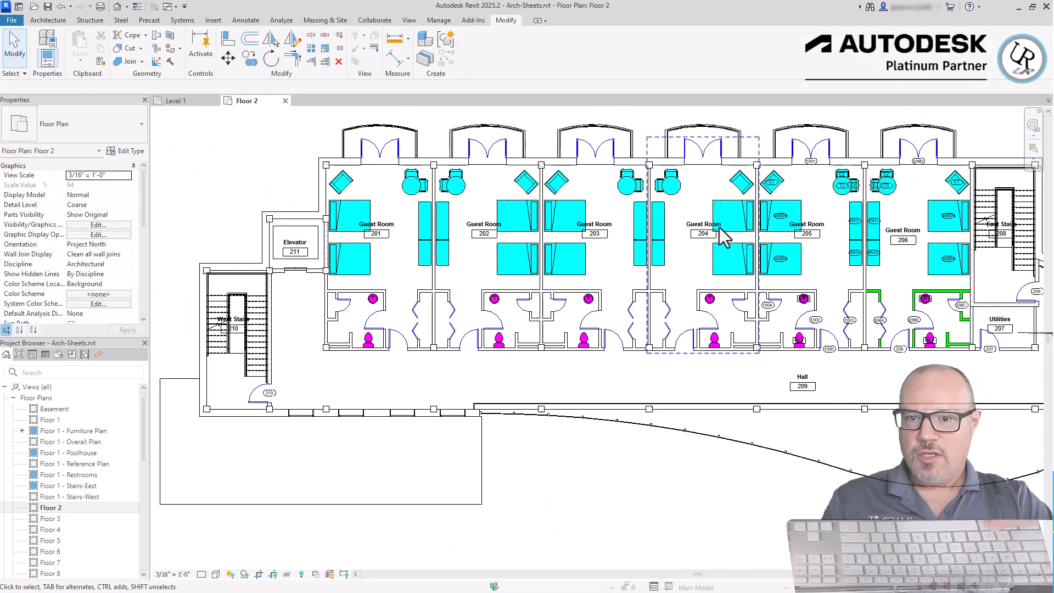
pyautogui.scroll(3, 744, 231)
pyautogui.click(756, 207)
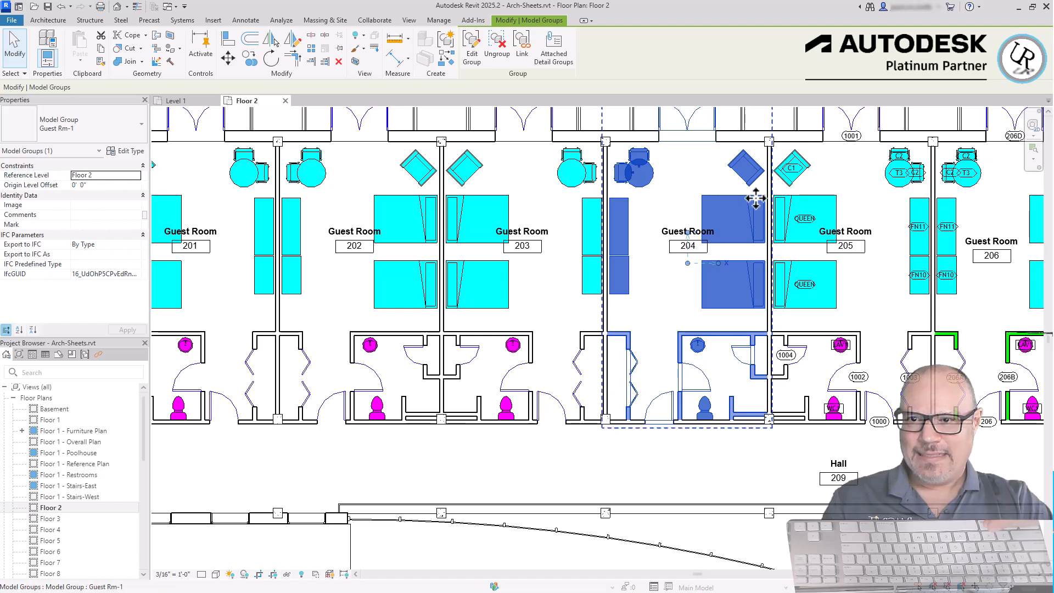
pyautogui.scroll(-2, 887, 290)
pyautogui.moveTo(506, 172); pyautogui.dragTo(860, 358)
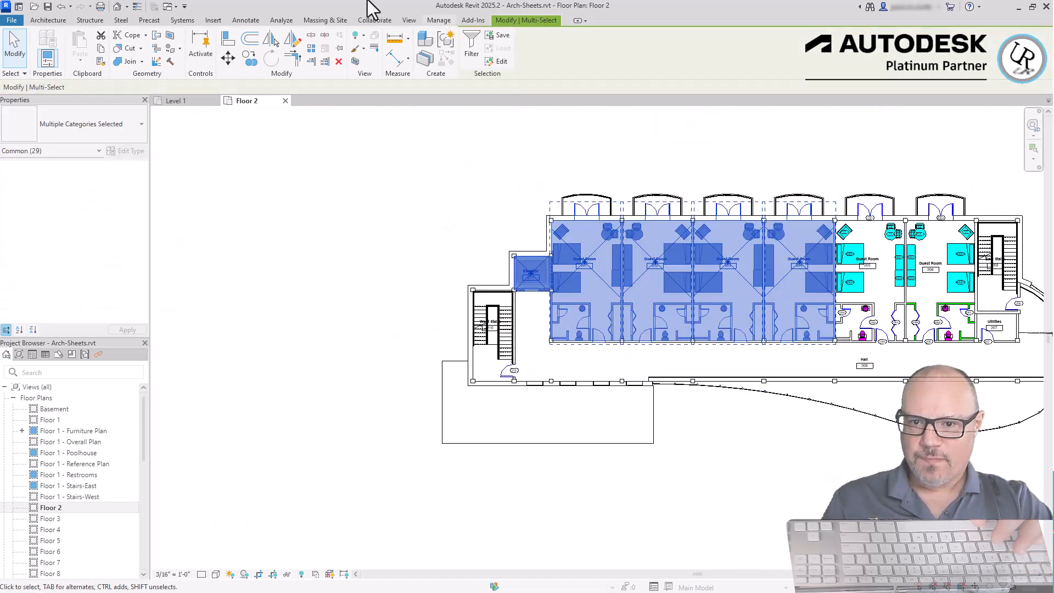
pyautogui.click(473, 55)
pyautogui.click(594, 246)
pyautogui.click(427, 230)
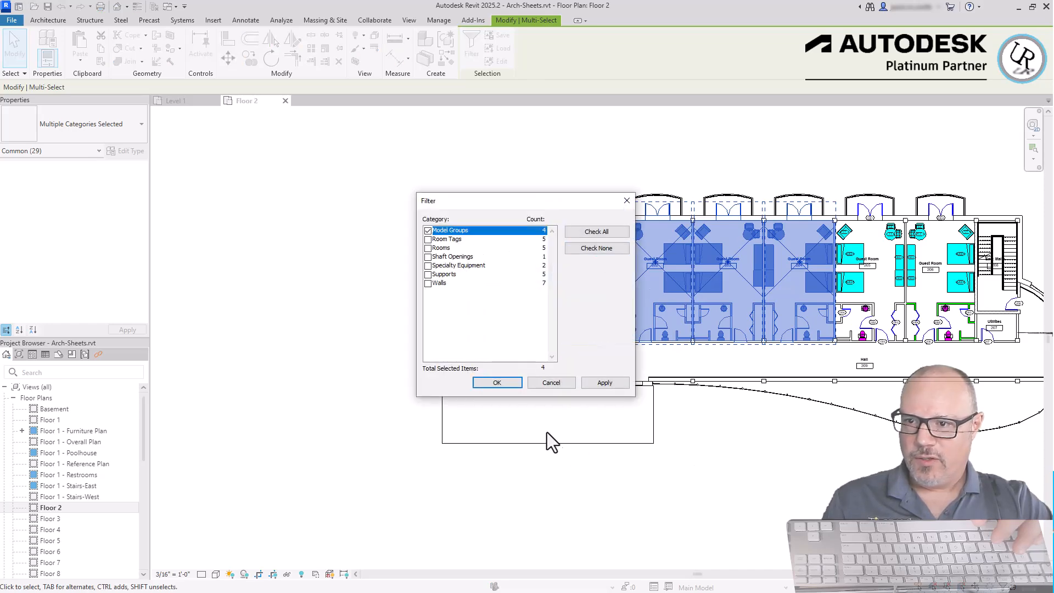
pyautogui.click(508, 385)
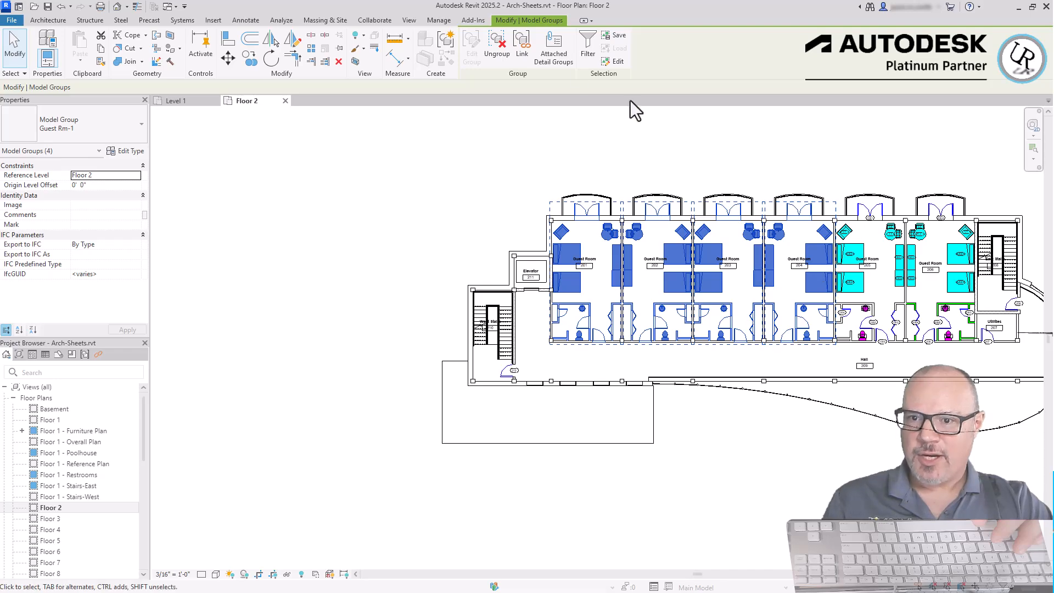
pyautogui.click(553, 52)
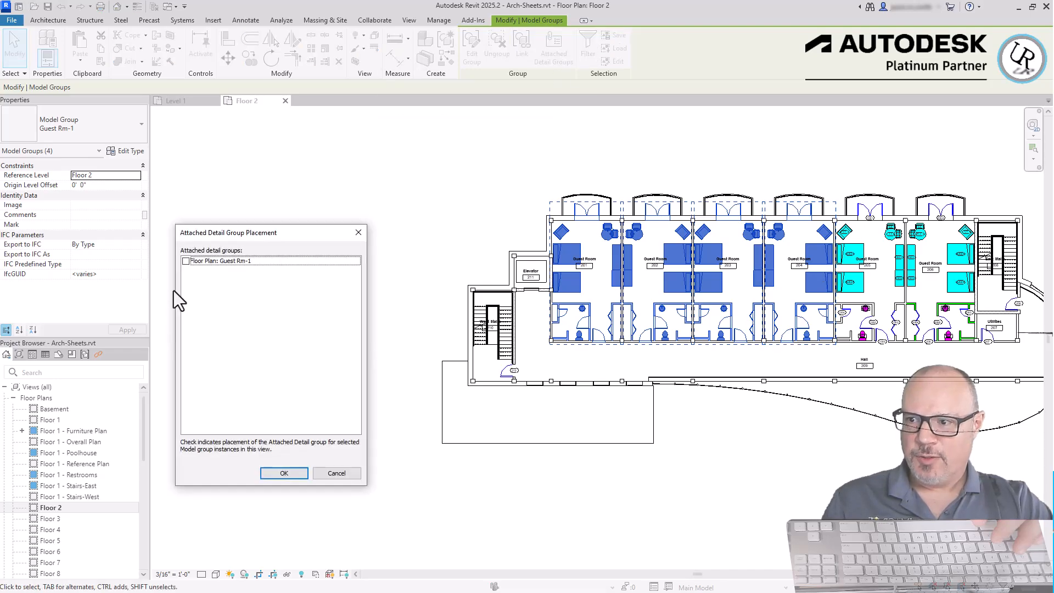
pyautogui.click(280, 471)
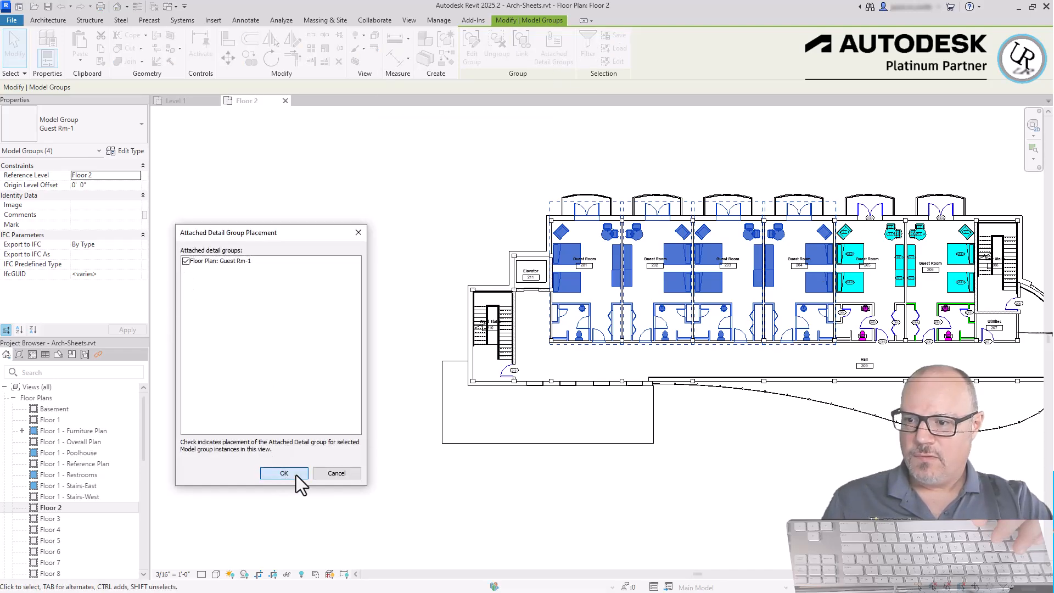
# Examine the door, furniture and fixture tags across Guest Rooms 201 to 206 on Floor 2.
pyautogui.scroll(4, 733, 252)
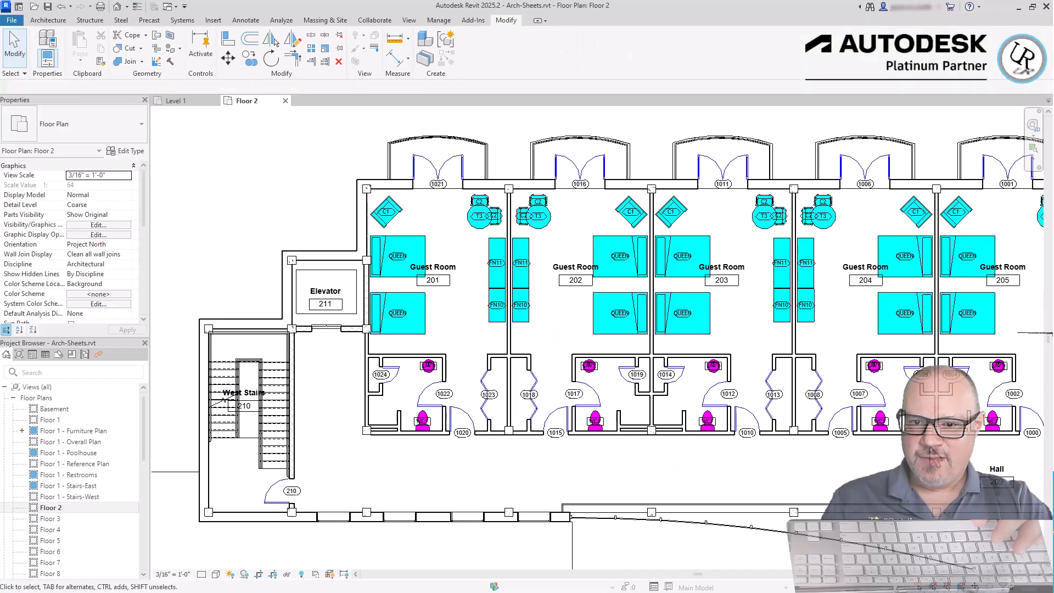
pyautogui.scroll(5, 856, 463)
pyautogui.scroll(-4, 903, 343)
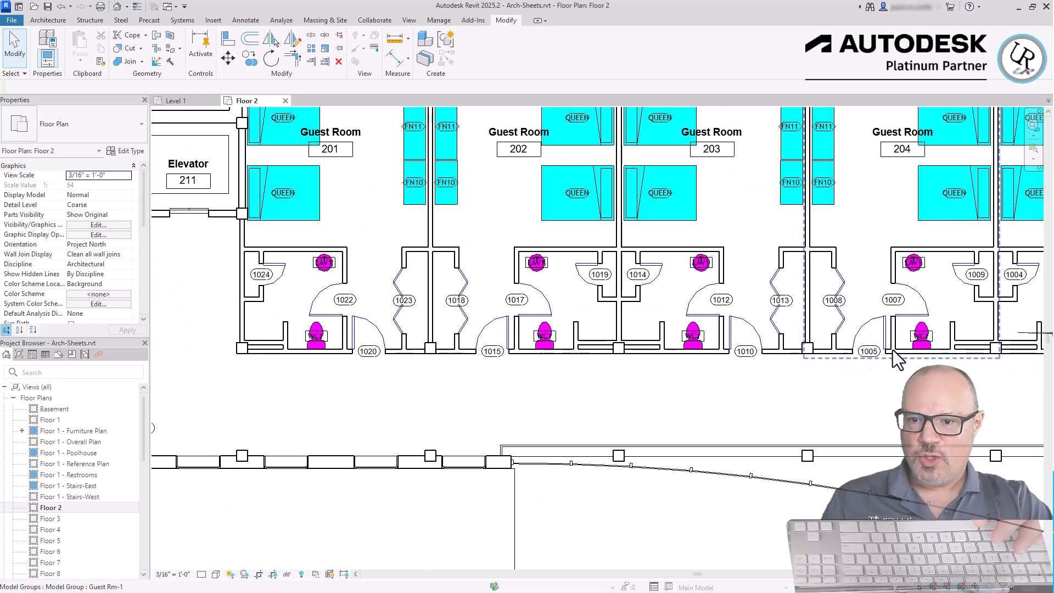
pyautogui.scroll(-4, 379, 384)
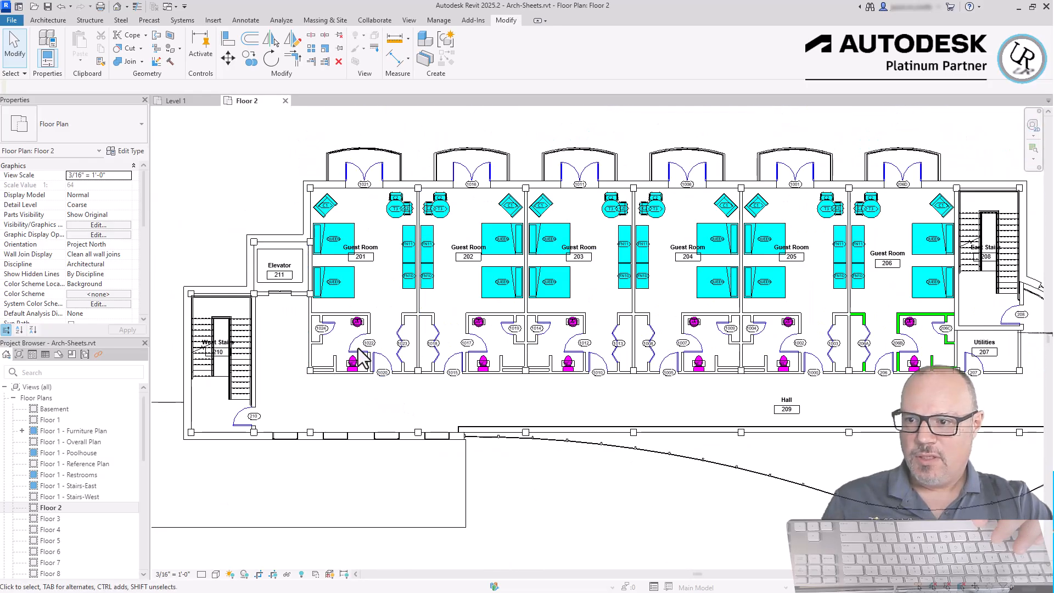
pyautogui.scroll(7, 348, 344)
pyautogui.scroll(-1, 329, 454)
pyautogui.scroll(-1, 347, 445)
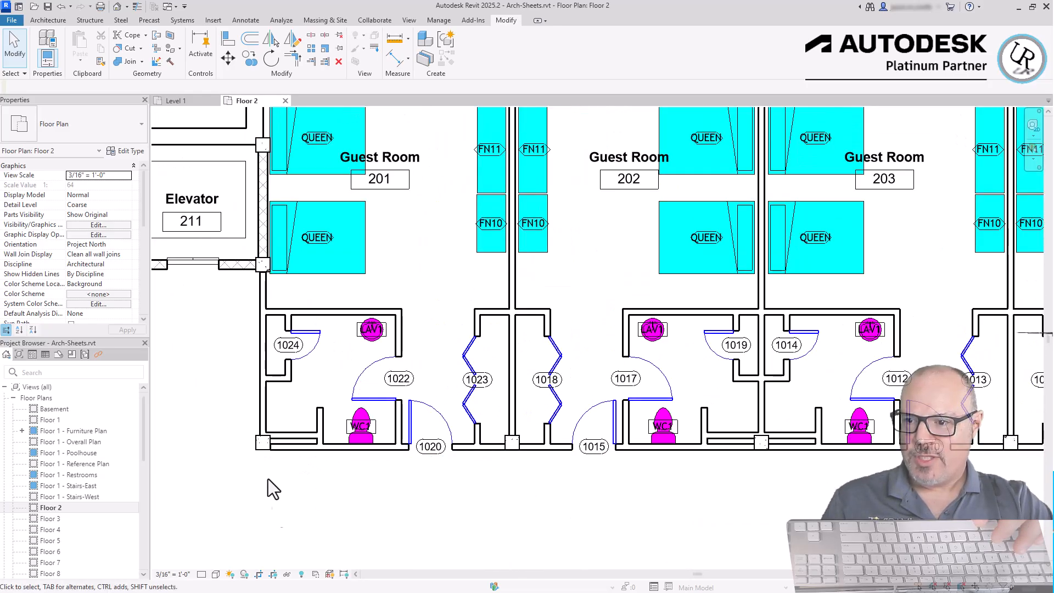
pyautogui.press('z')
pyautogui.press('e')
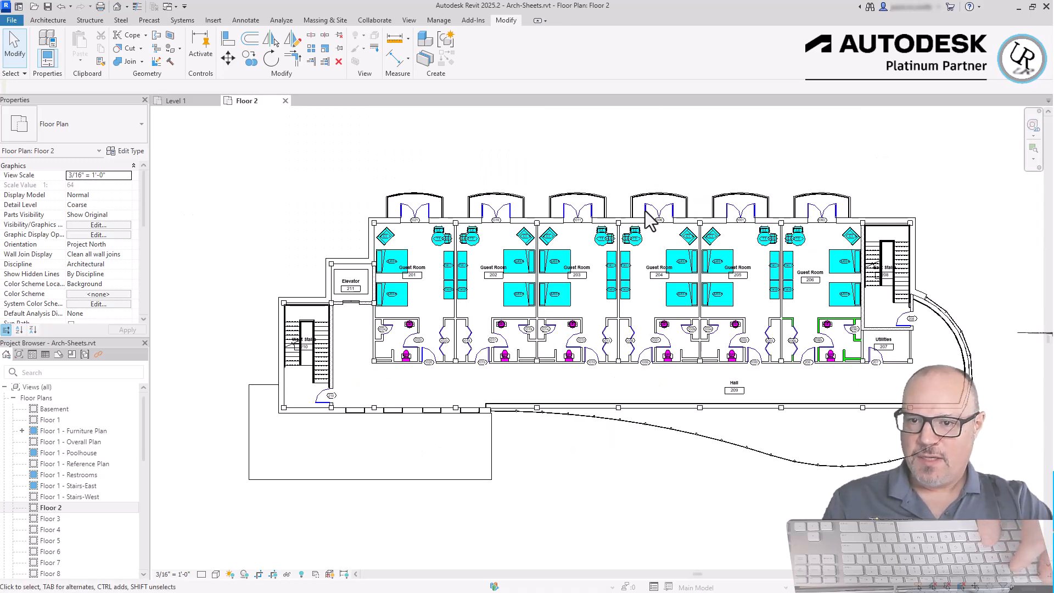
pyautogui.scroll(1, 653, 208)
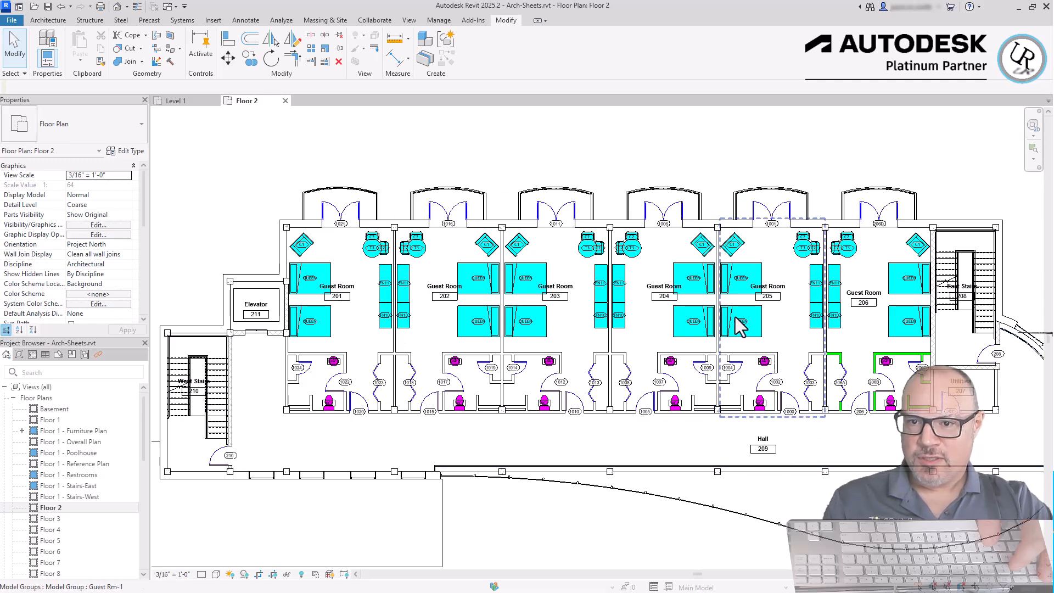
# Review the guest room layouts on the Floor 3, Floor 8, Floor 6 and Floor 4 plans.
pyautogui.doubleClick(49, 518)
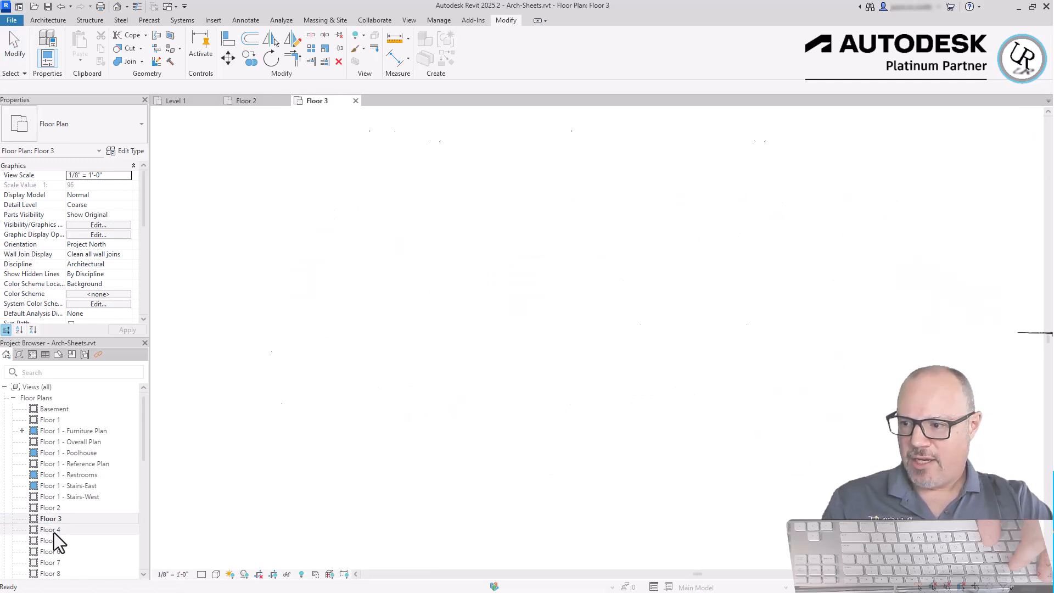
pyautogui.scroll(-1, 101, 442)
pyautogui.doubleClick(62, 543)
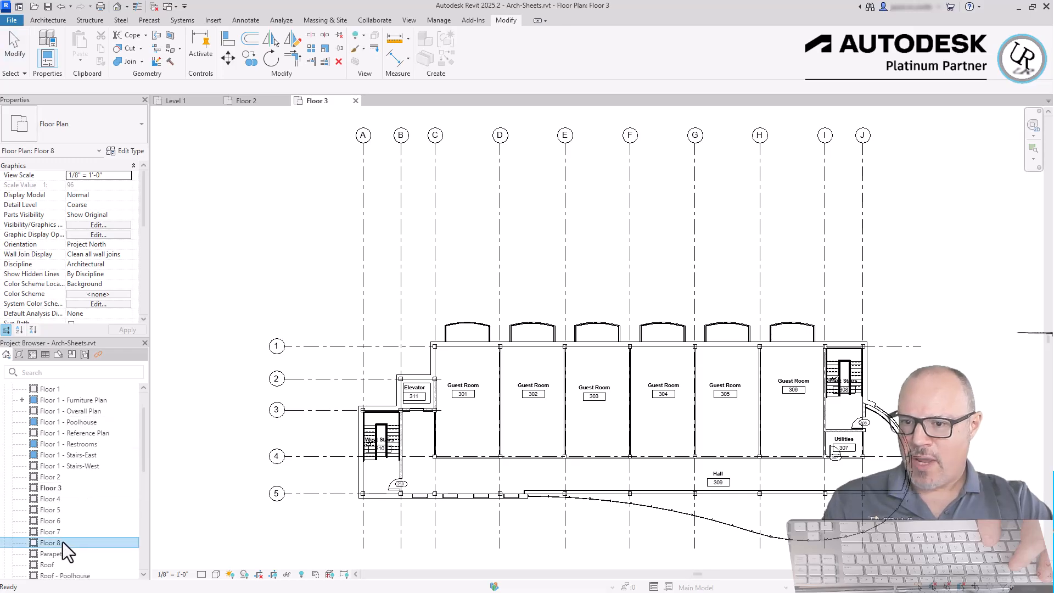
pyautogui.scroll(2, 687, 516)
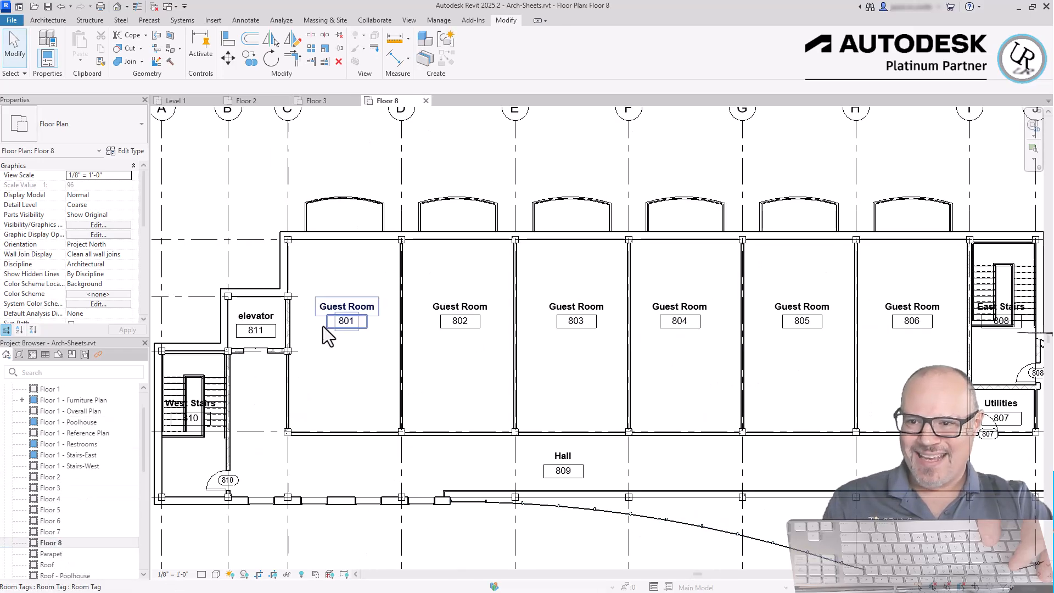
pyautogui.doubleClick(44, 521)
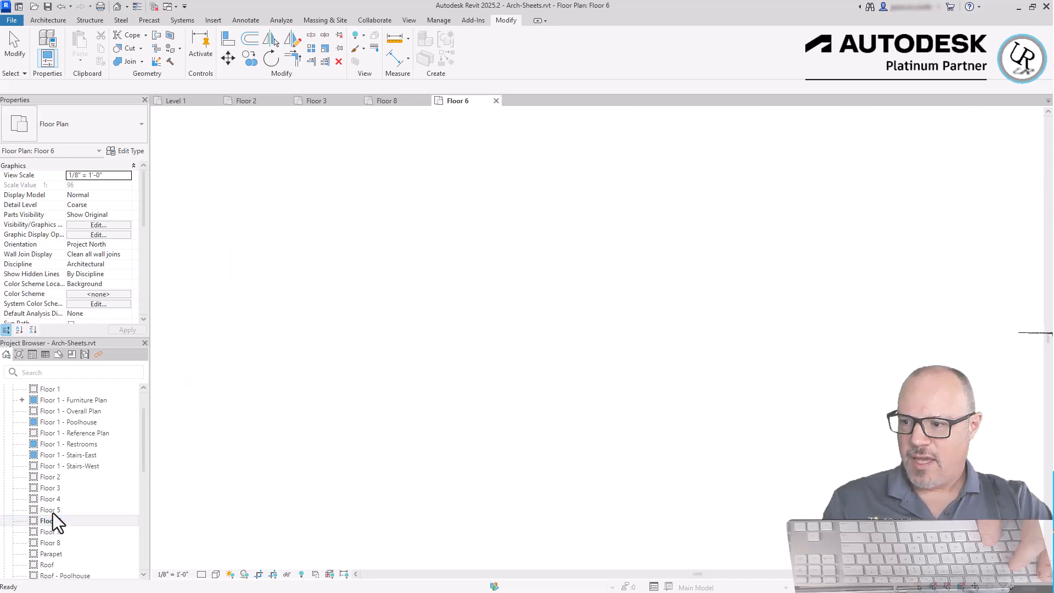
pyautogui.click(55, 498)
pyautogui.doubleClick(55, 499)
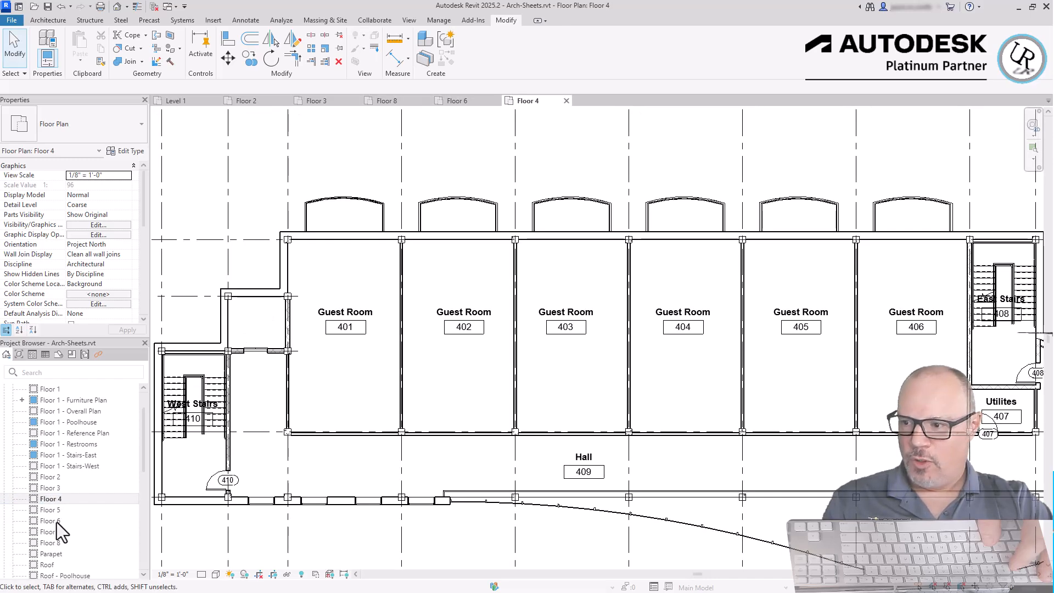
# Select the contents of Guest Rooms 201 to 206 on Floor 2, excluding the end walls on the elevator side of Guest Room 201.
pyautogui.doubleClick(49, 476)
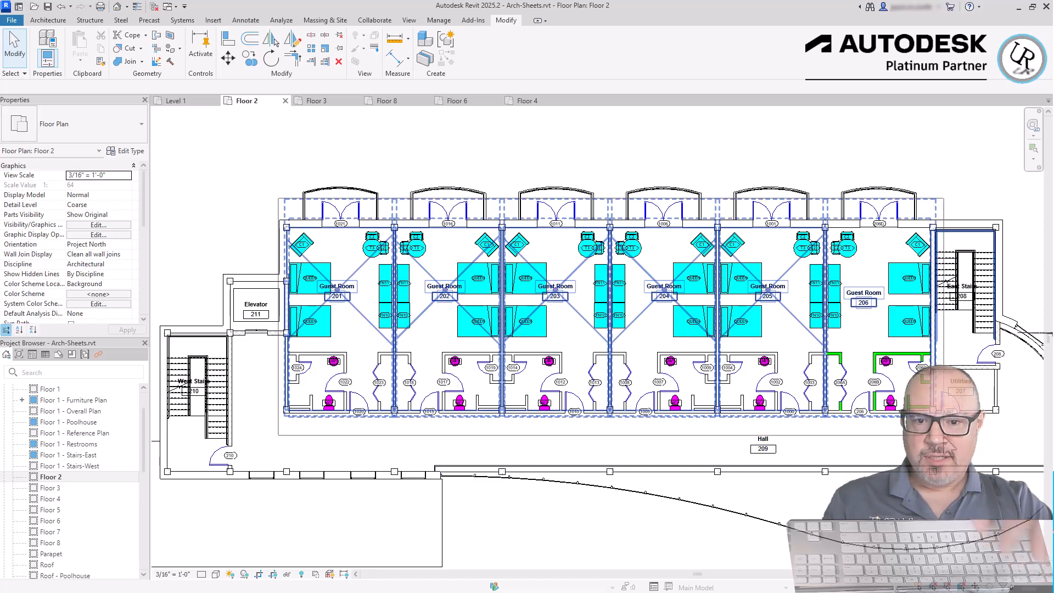
pyautogui.click(946, 412)
pyautogui.scroll(5, 946, 413)
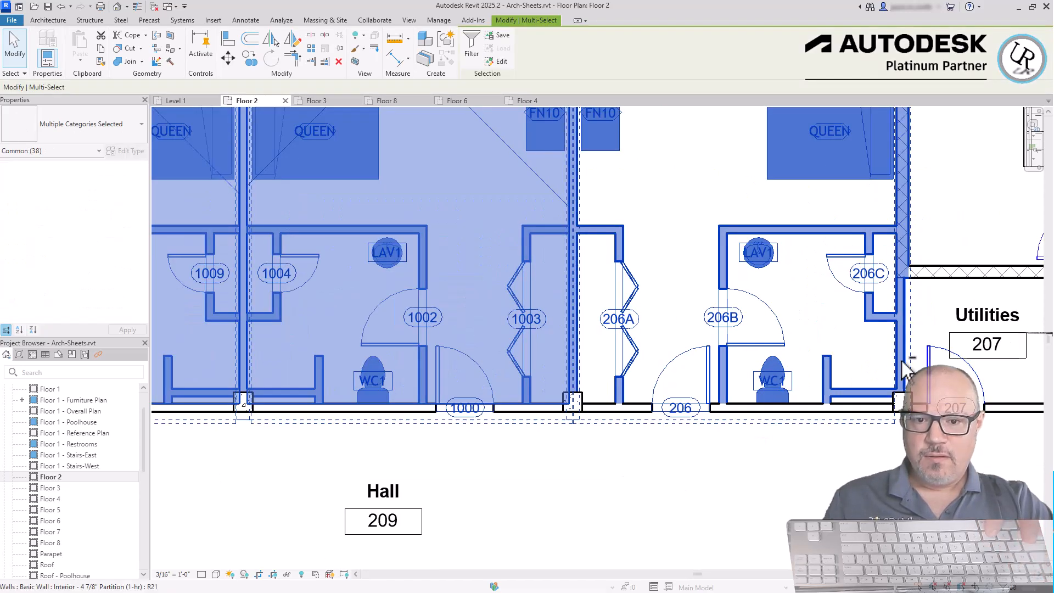
pyautogui.scroll(-5, 910, 376)
pyautogui.scroll(5, 458, 360)
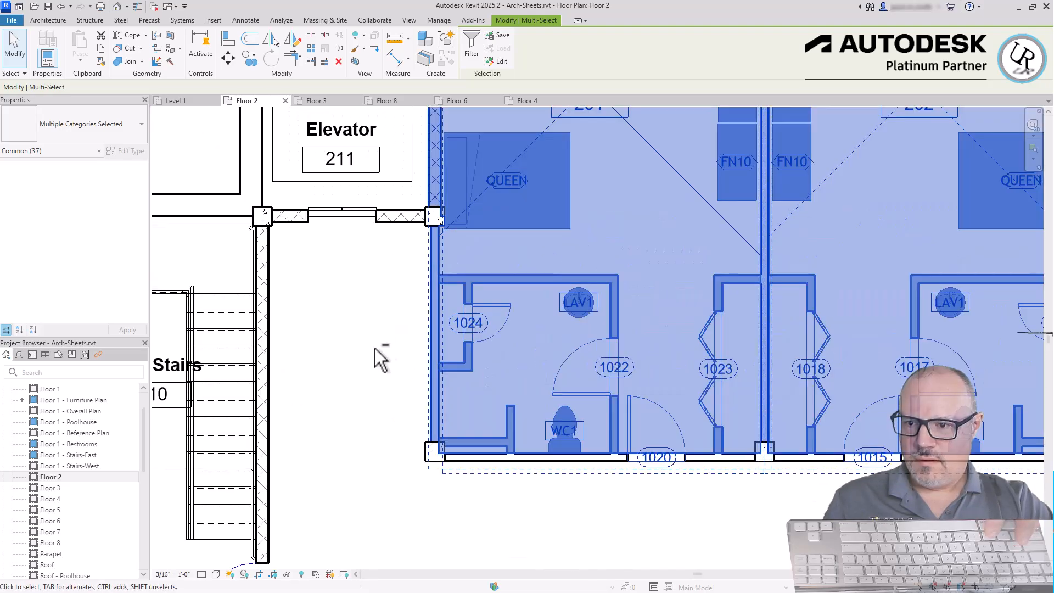
pyautogui.keyDown('shift'); pyautogui.click(437, 387); pyautogui.keyUp('shift')
pyautogui.scroll(-4, 394, 412)
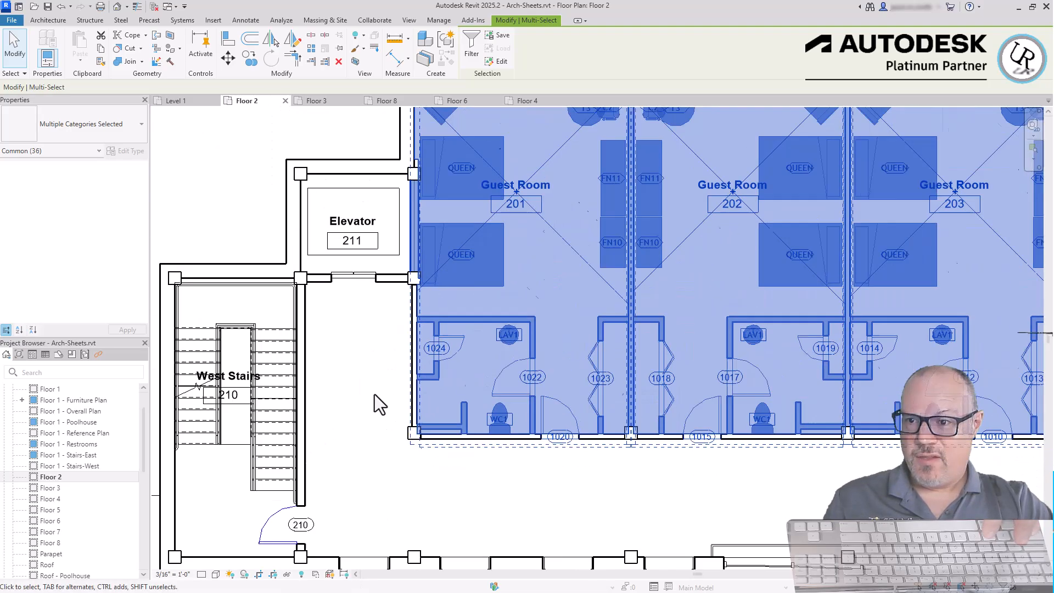
pyautogui.scroll(4, 457, 392)
pyautogui.keyDown('shift'); pyautogui.click(445, 381); pyautogui.keyUp('shift')
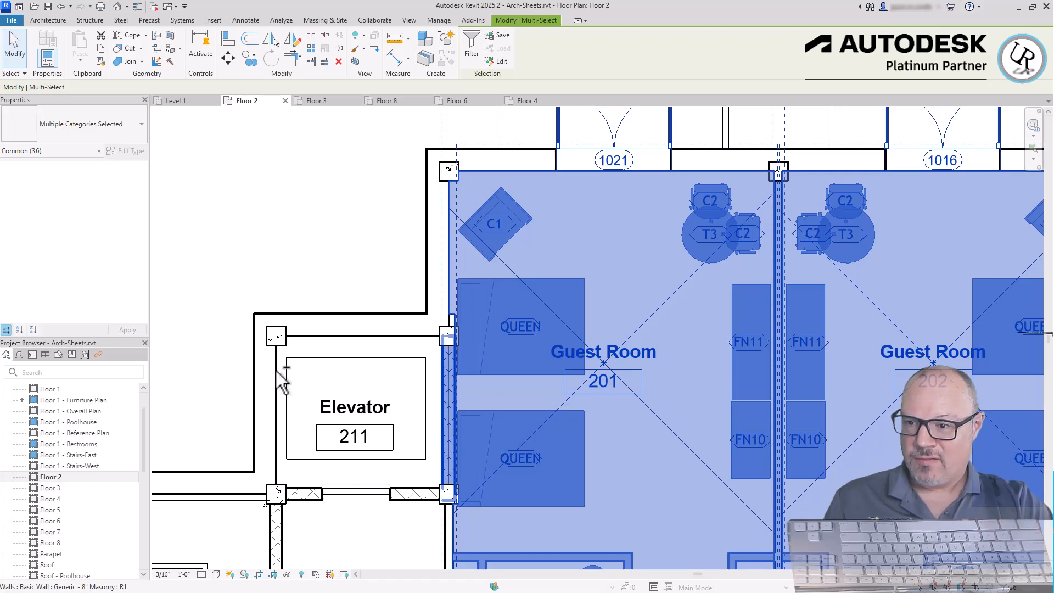
# Remove the masonry wall between Guest Room 206 and the East Stairs from the Floor 2 selection.
pyautogui.scroll(-5, 259, 327)
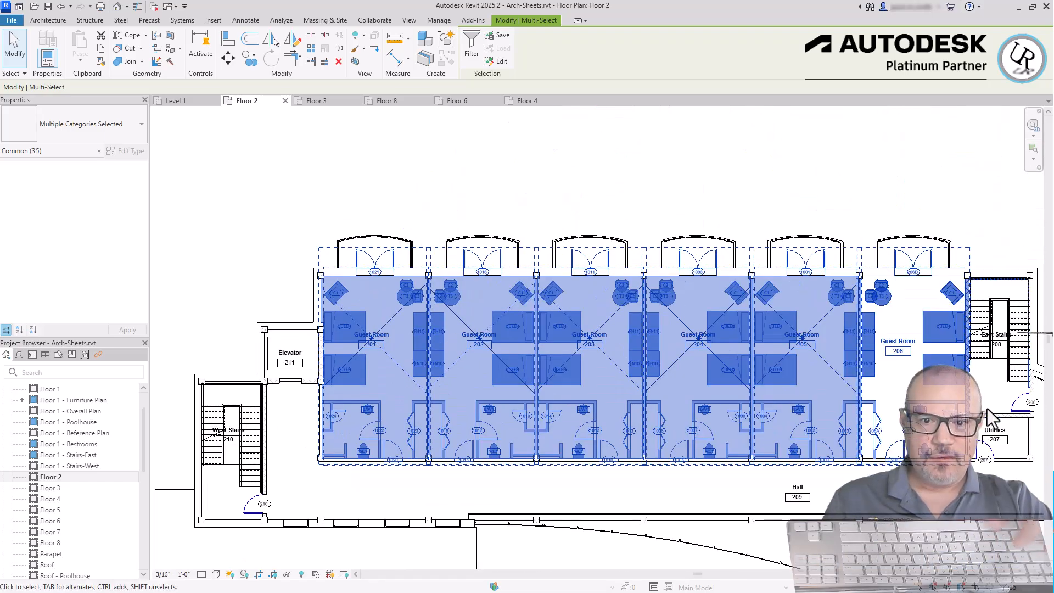
pyautogui.scroll(5, 971, 400)
pyautogui.keyDown('shift'); pyautogui.click(933, 394); pyautogui.keyUp('shift')
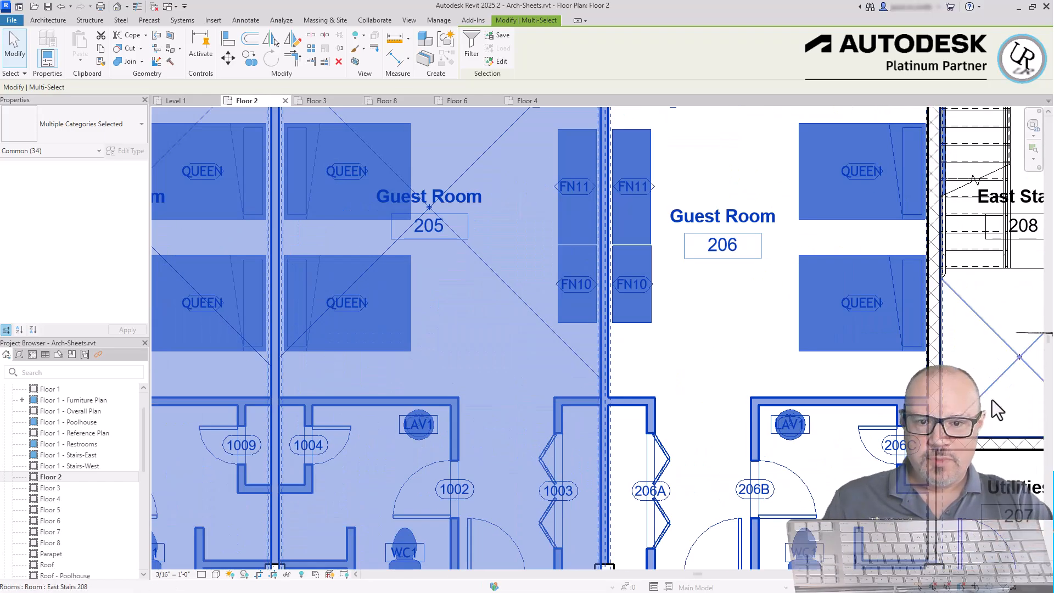
pyautogui.scroll(-3, 1009, 402)
pyautogui.moveTo(616, 422); pyautogui.dragTo(704, 358, button='middle')
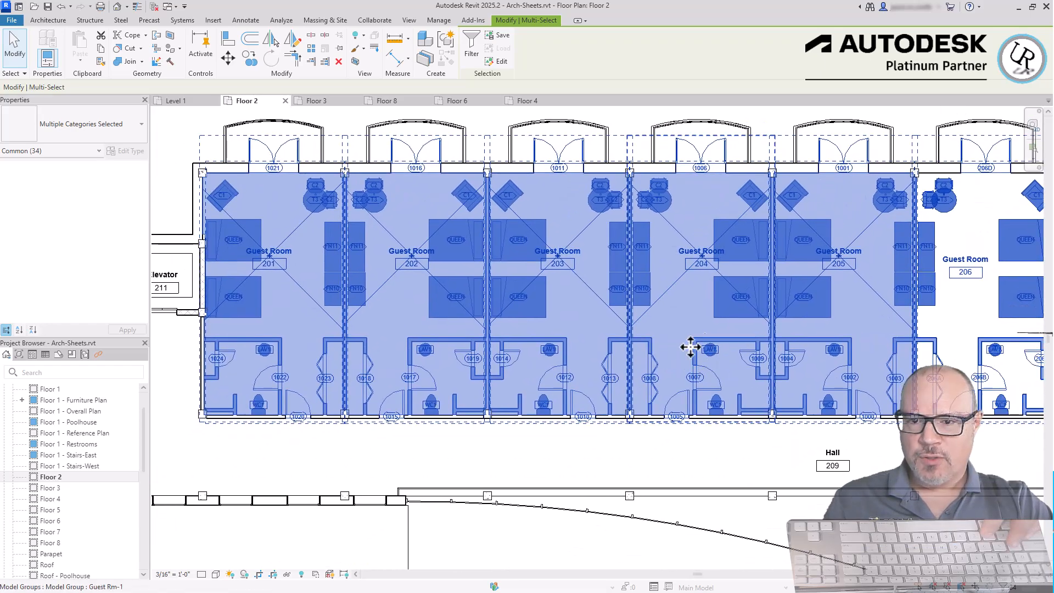
pyautogui.keyDown('shift'); pyautogui.moveTo(397, 261); pyautogui.dragTo(369, 140); pyautogui.keyUp('shift')
# Filter the Floor 2 guest room selection to Model Groups only.
pyautogui.click(471, 48)
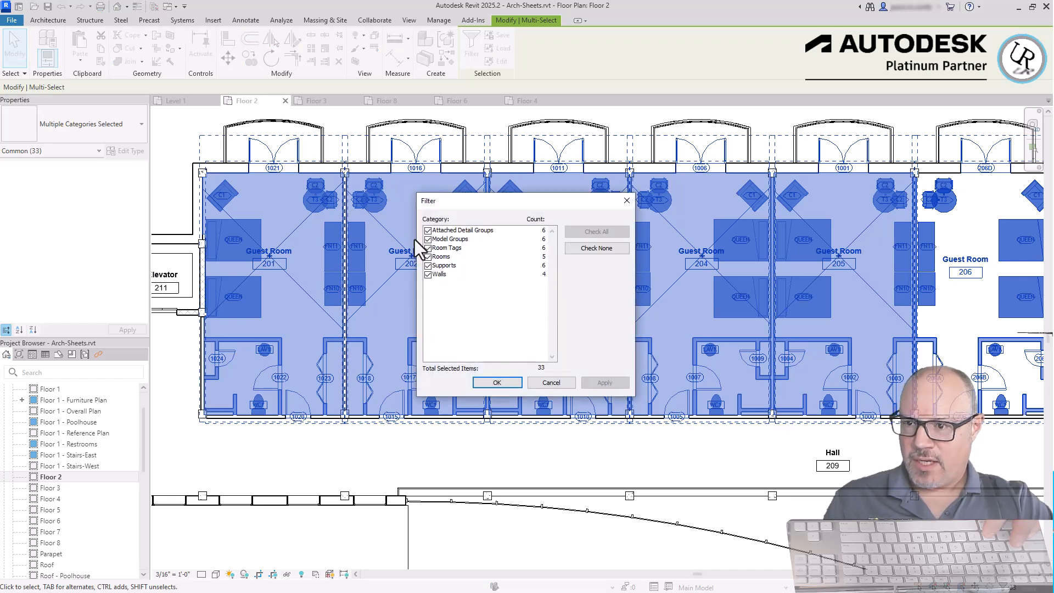
pyautogui.click(598, 250)
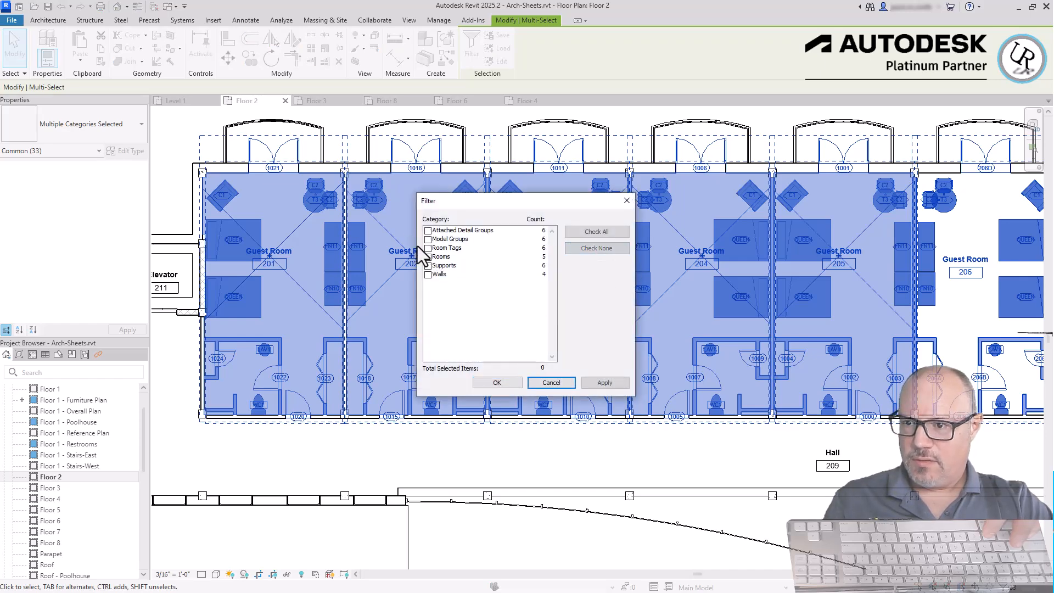
pyautogui.click(428, 239)
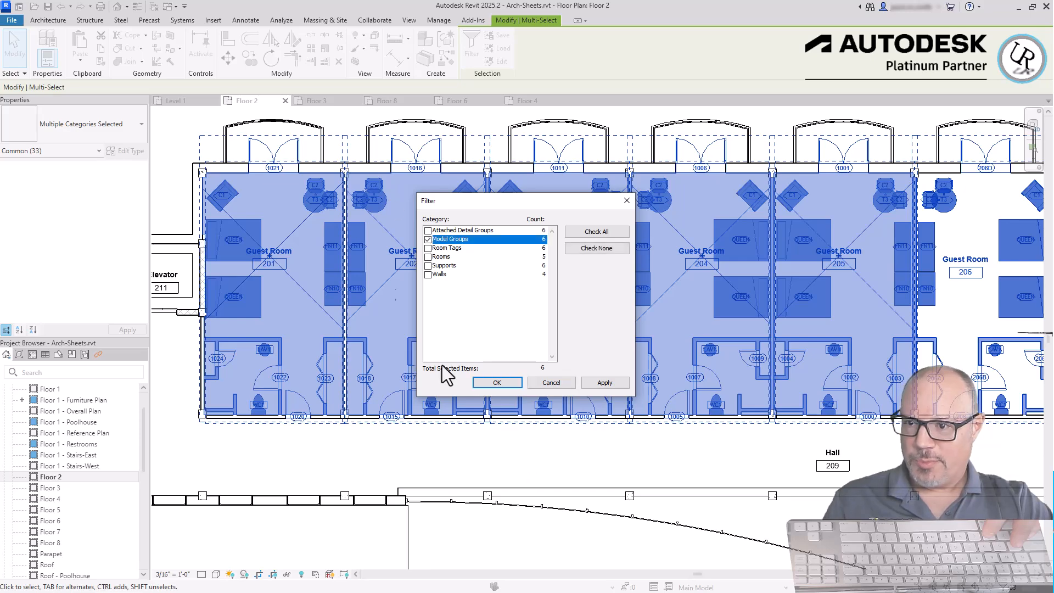
pyautogui.click(496, 382)
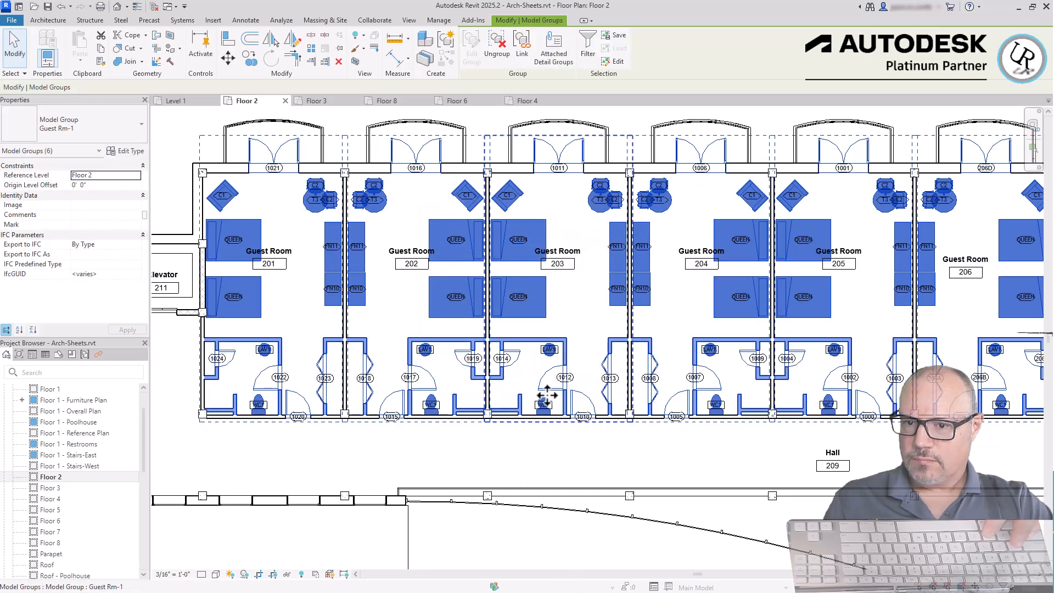
# Copy the six Guest Rm-1 model groups and paste them aligned to levels Floor 3 through Floor 8.
pyautogui.scroll(-3, 515, 340)
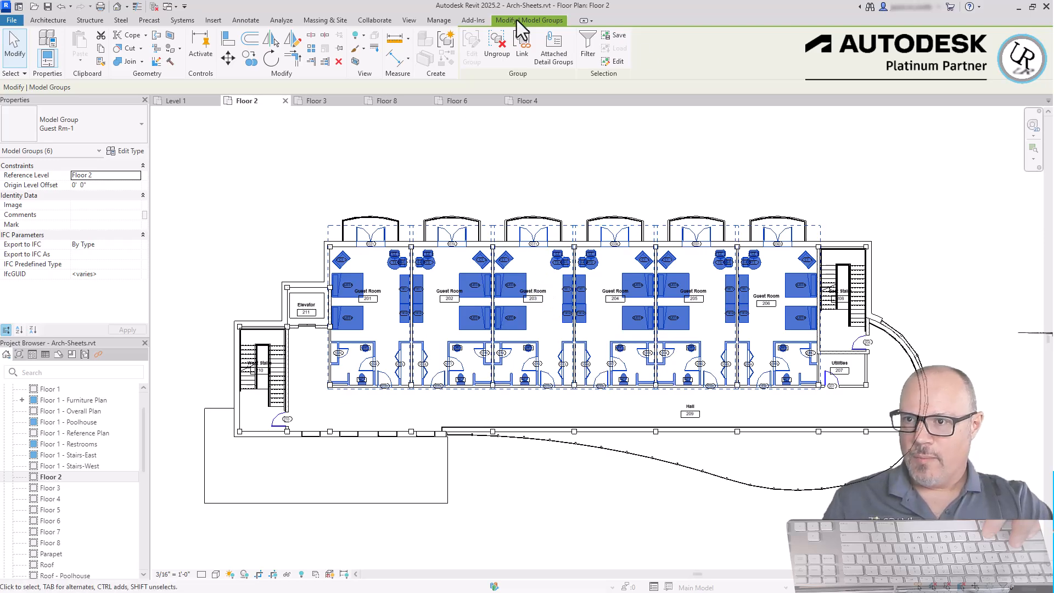
pyautogui.click(101, 48)
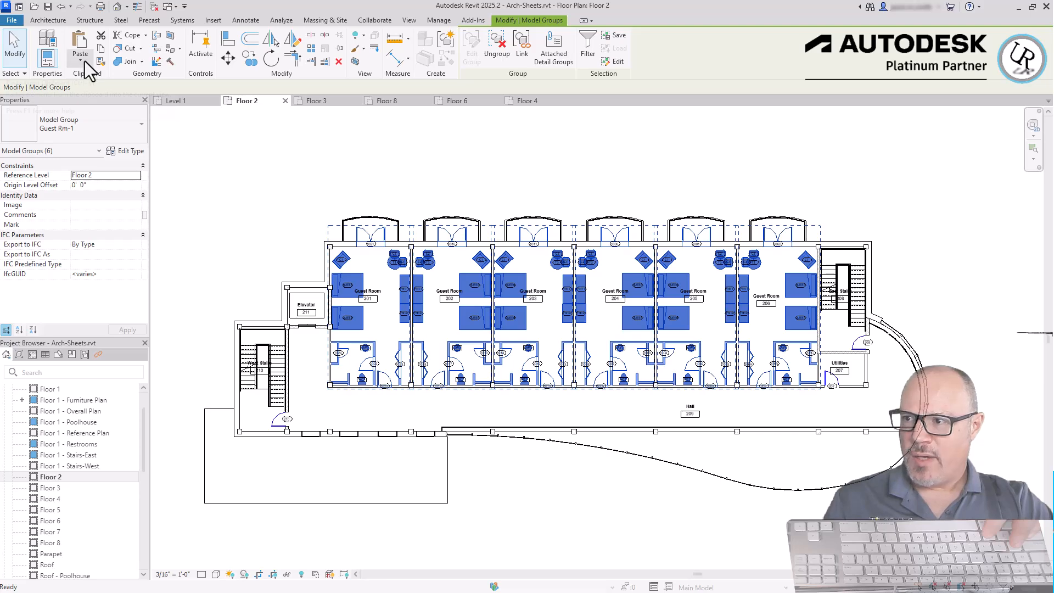
pyautogui.click(81, 60)
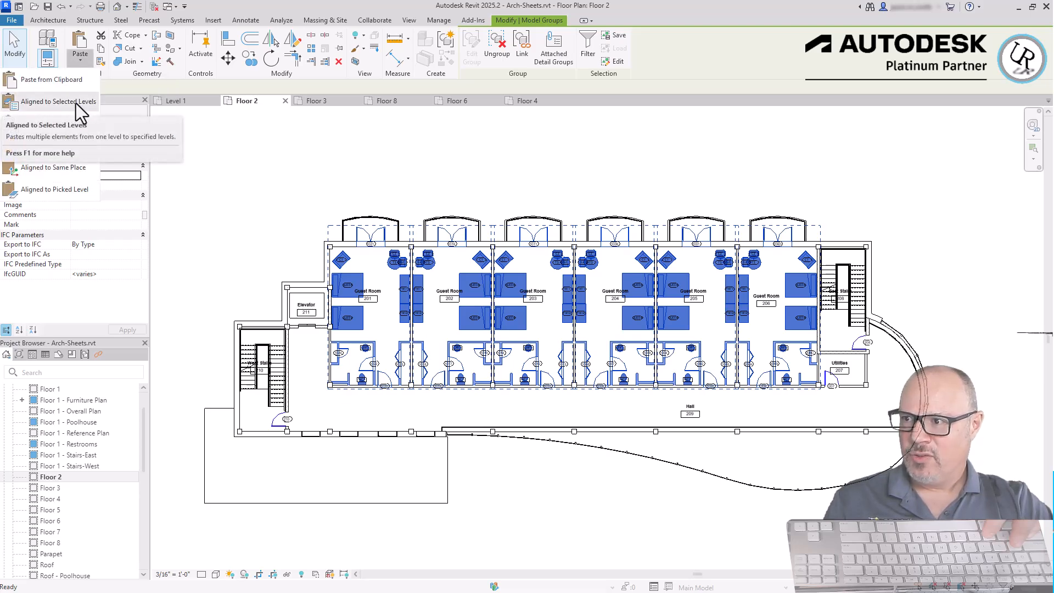
pyautogui.click(76, 104)
pyautogui.click(225, 196)
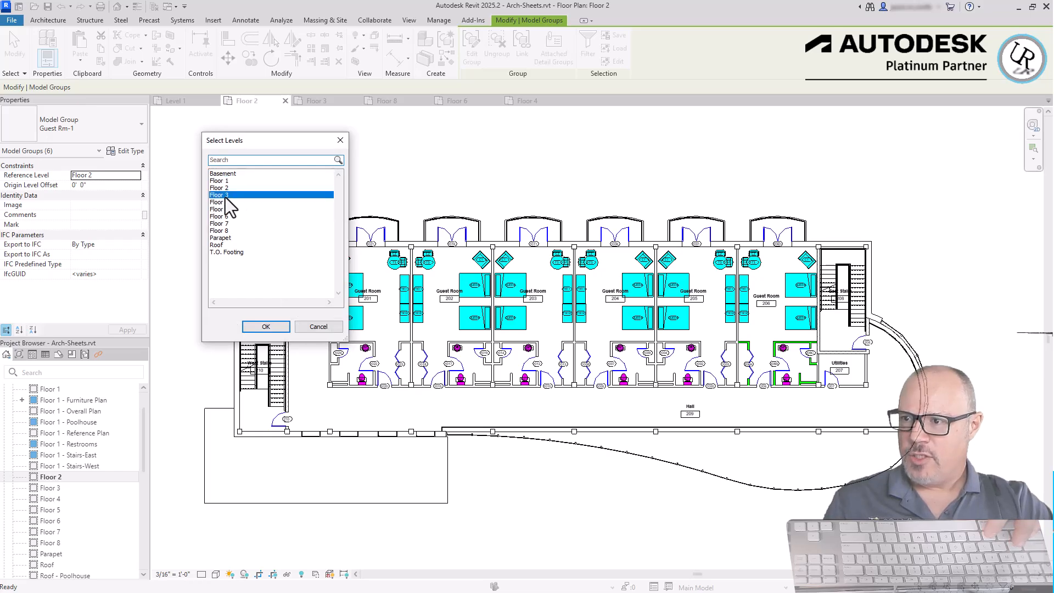
pyautogui.keyDown('shift'); pyautogui.click(220, 231); pyautogui.keyUp('shift')
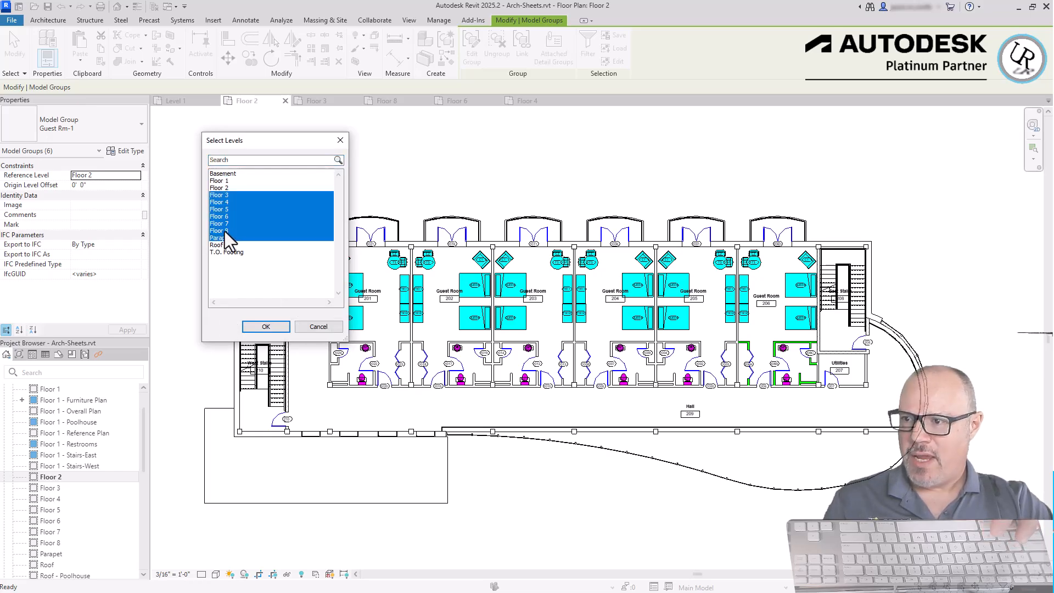
pyautogui.click(266, 327)
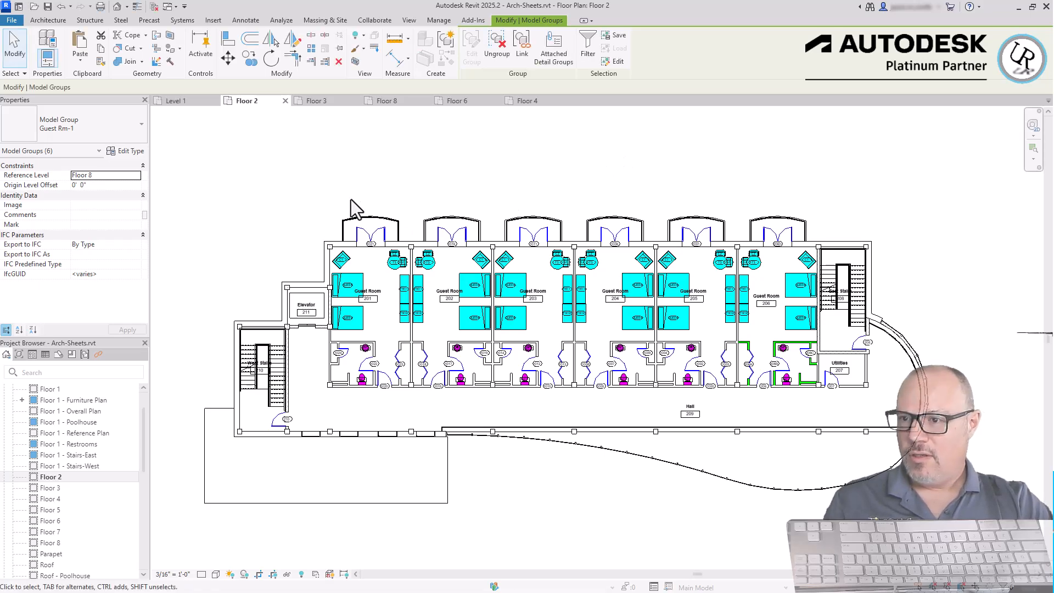
# Check the guest room groups on the Floor 3 and Floor 6 plans, including the group in Guest Room 603.
pyautogui.doubleClick(41, 487)
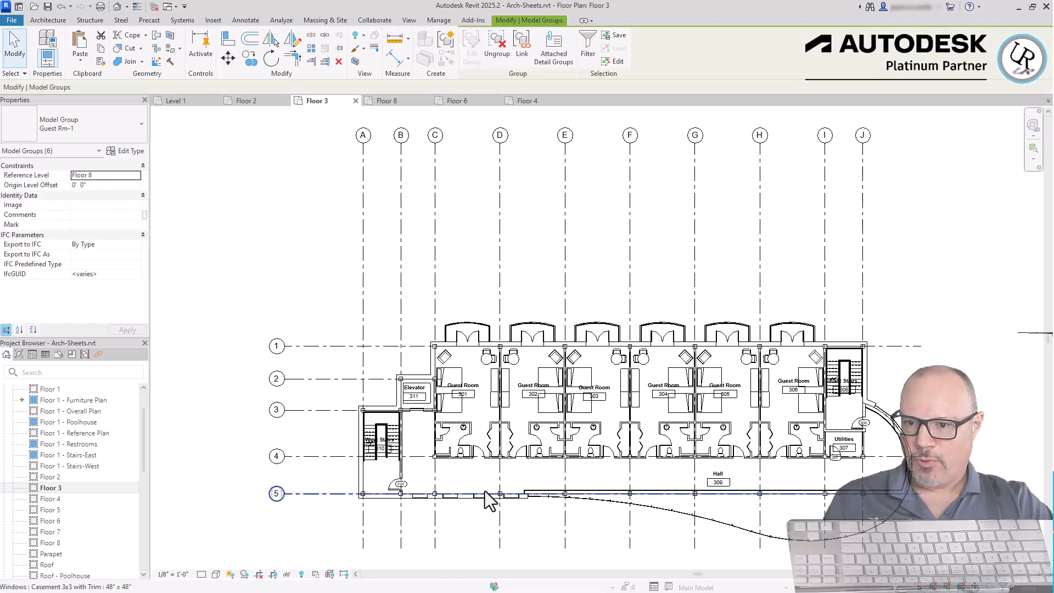
pyautogui.scroll(4, 730, 527)
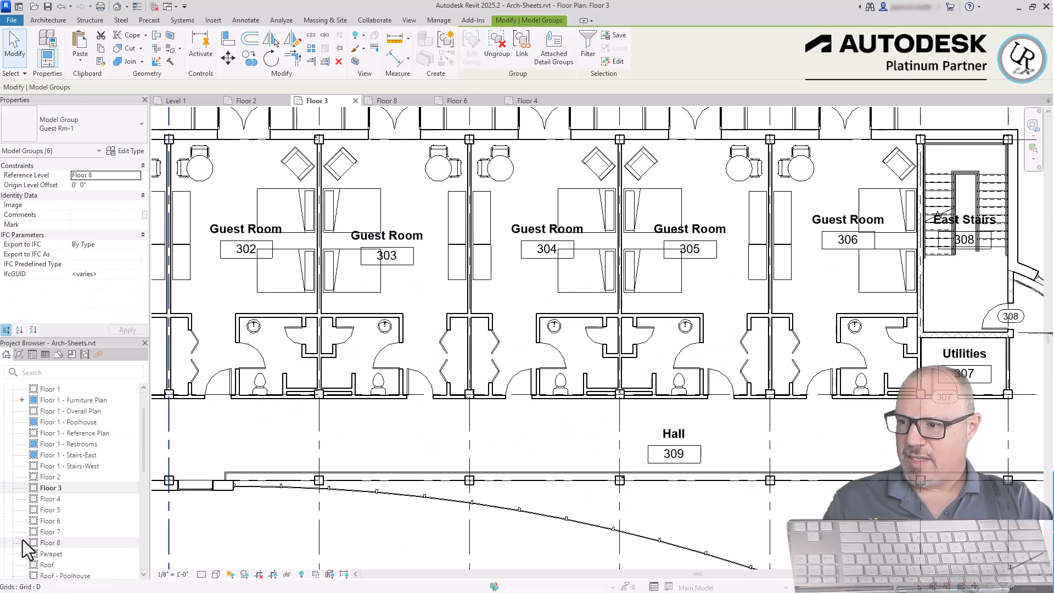
pyautogui.doubleClick(57, 521)
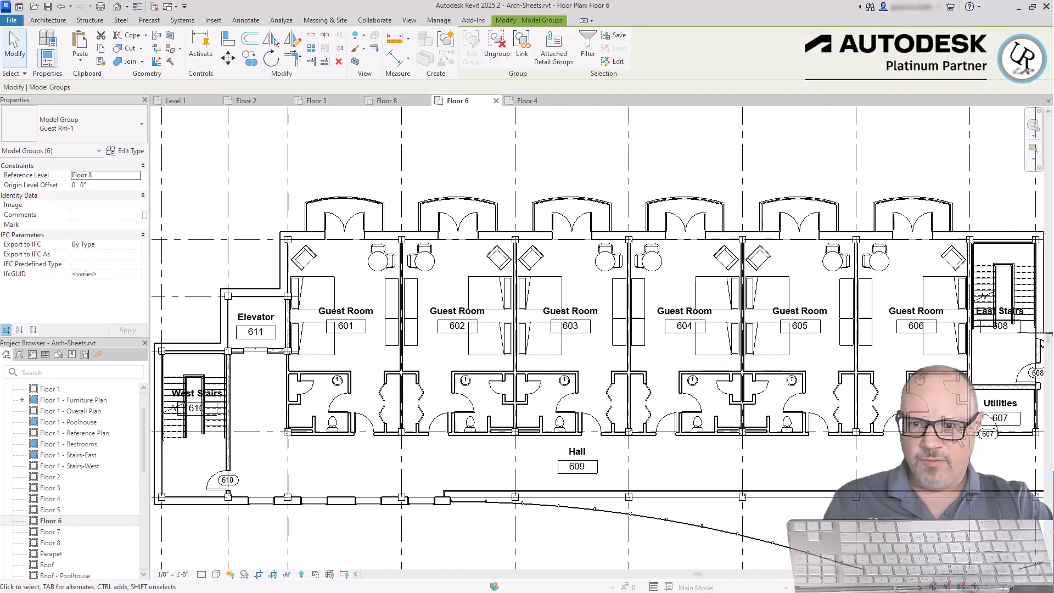
pyautogui.click(600, 149)
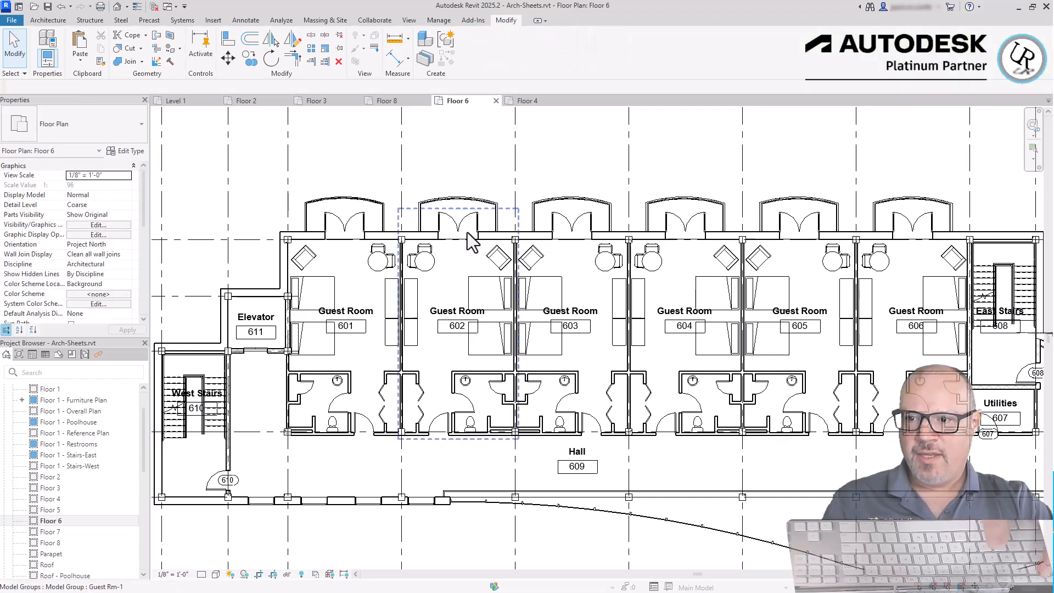
pyautogui.scroll(4, 609, 417)
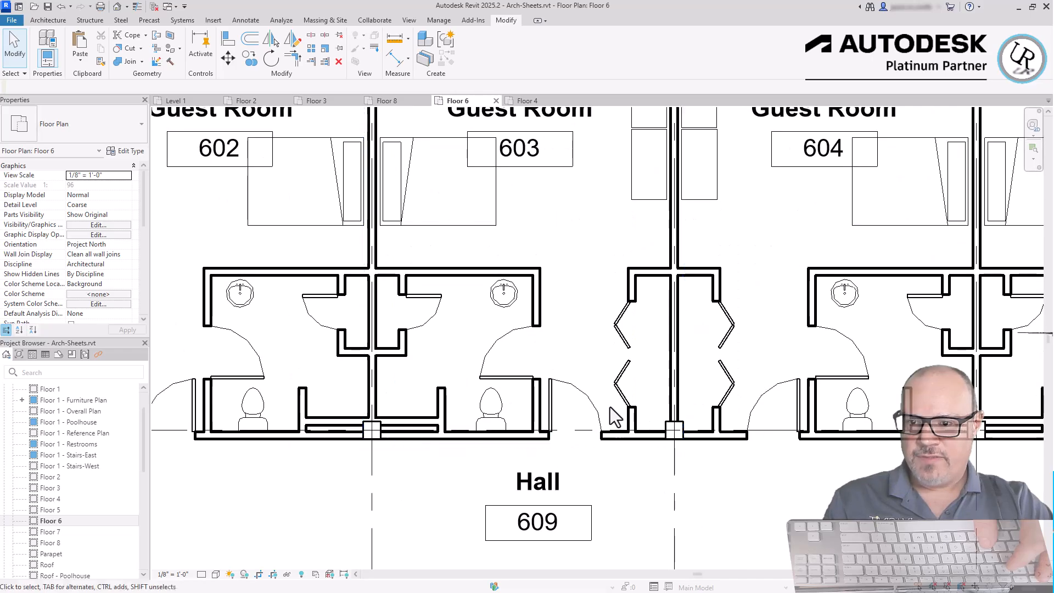
pyautogui.click(607, 412)
pyautogui.scroll(-5, 689, 420)
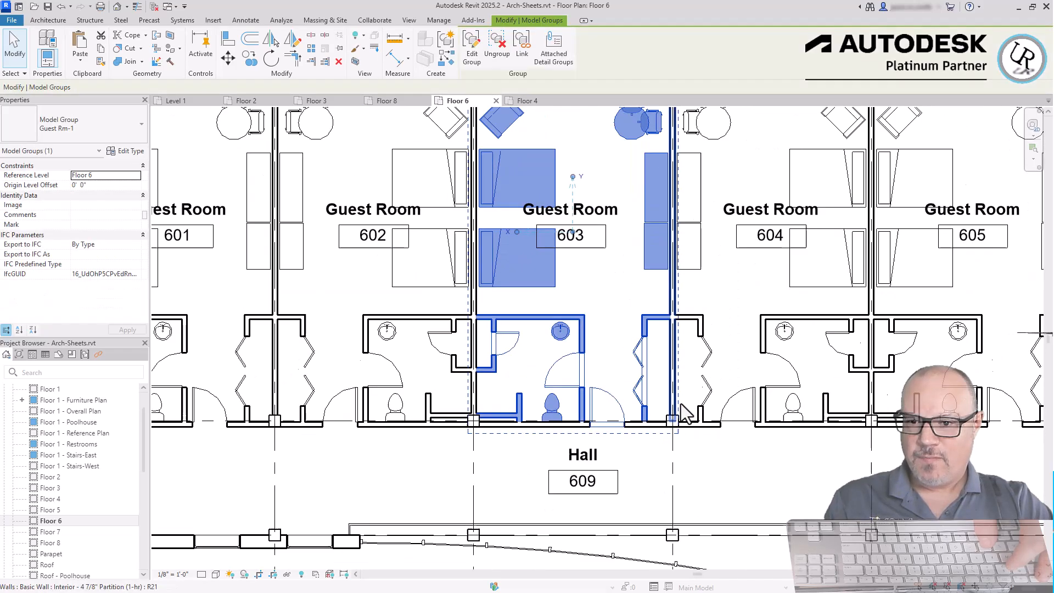
pyautogui.press('Escape')
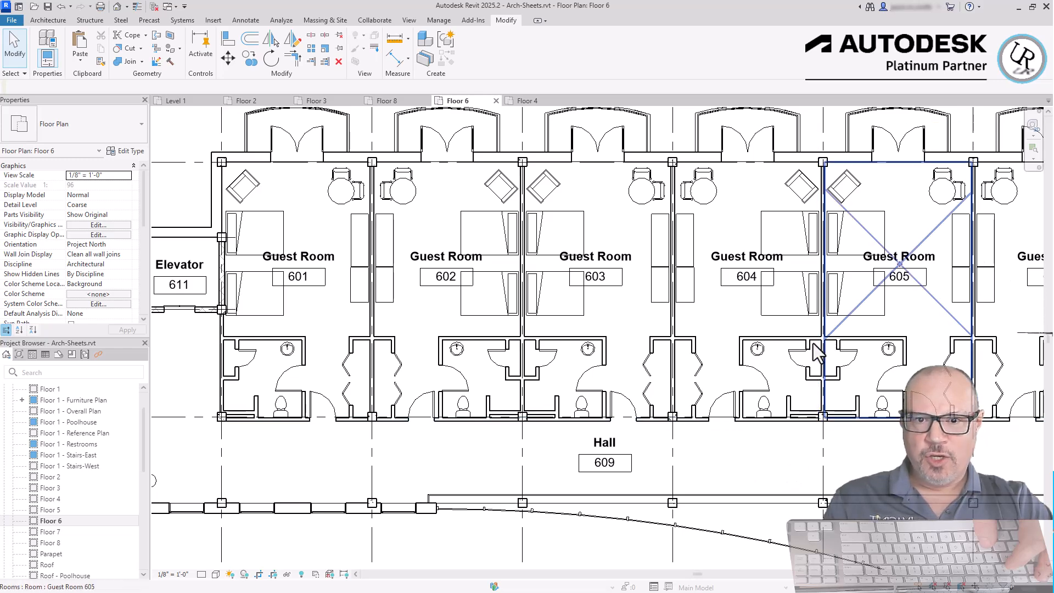
# Duplicate the group type of Guest Room 606 on Floor 6 as Guest Rm-2.
pyautogui.moveTo(986, 330); pyautogui.dragTo(704, 331, button='middle')
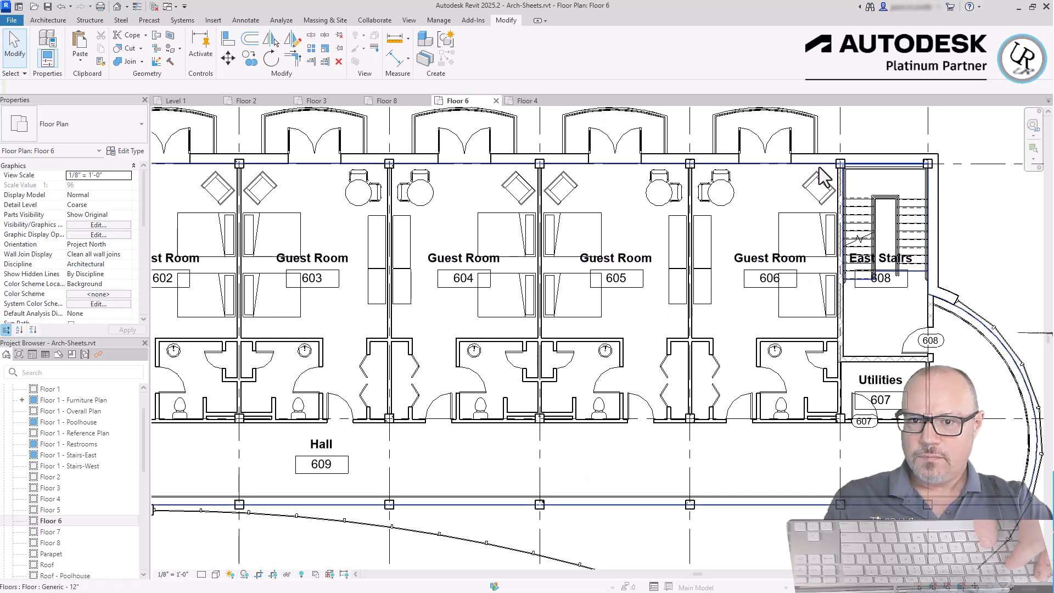
pyautogui.scroll(1, 811, 192)
pyautogui.click(811, 192)
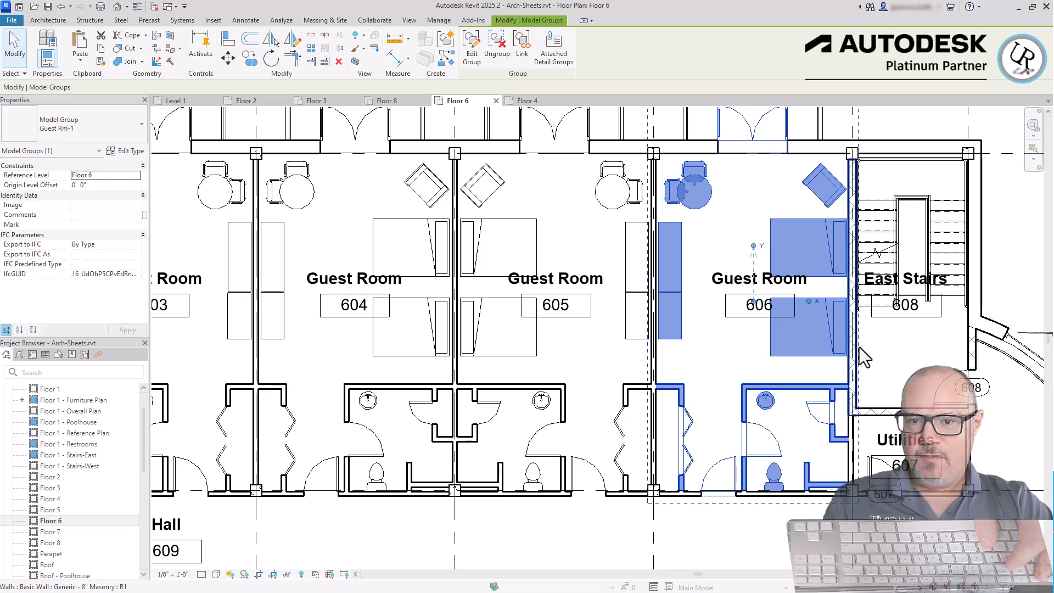
pyautogui.scroll(1, 850, 351)
pyautogui.scroll(-1, 801, 387)
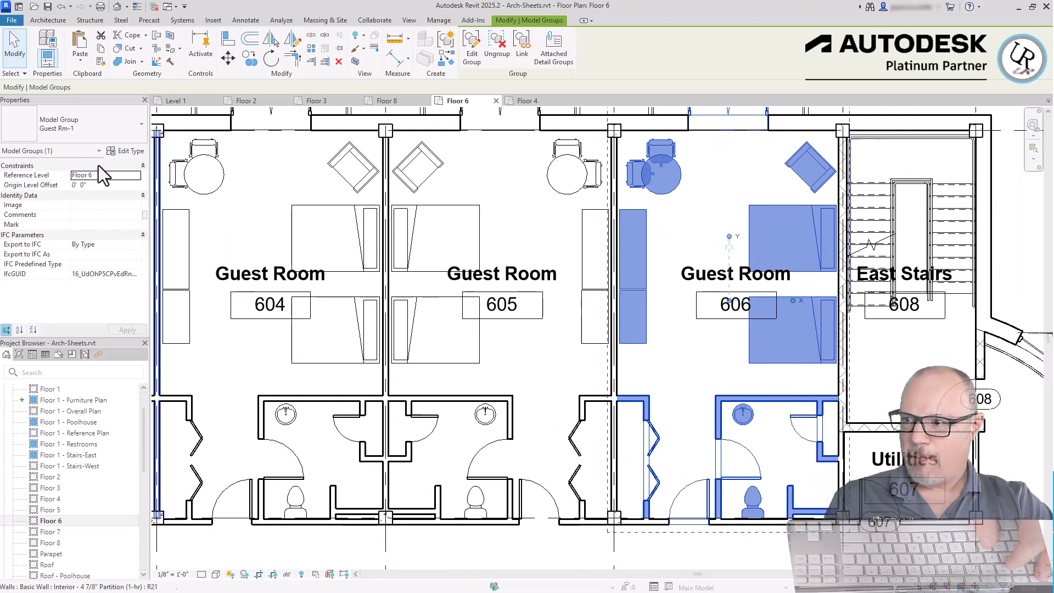
pyautogui.click(128, 152)
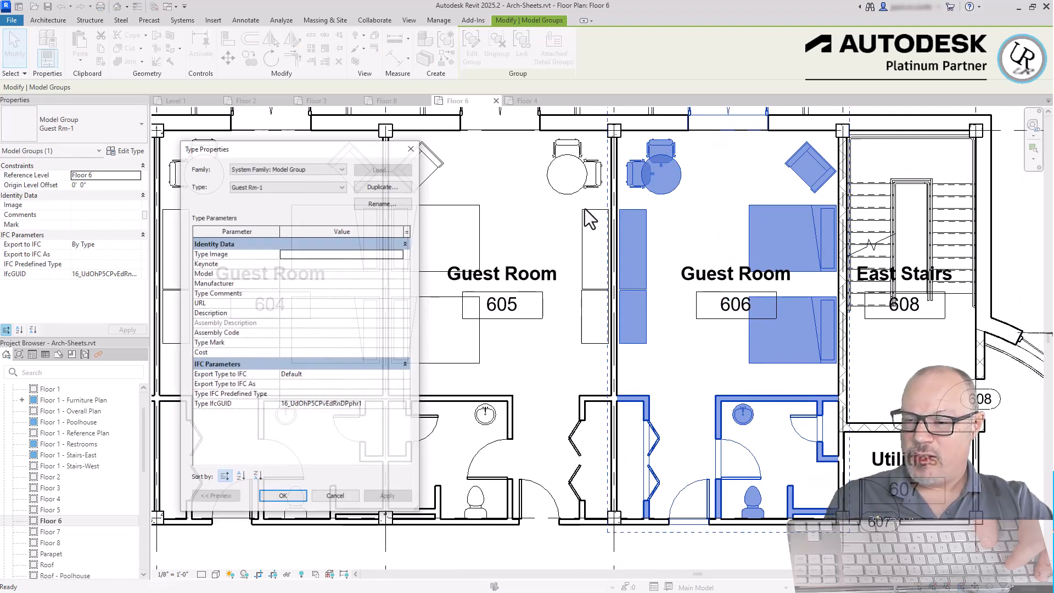
pyautogui.click(388, 186)
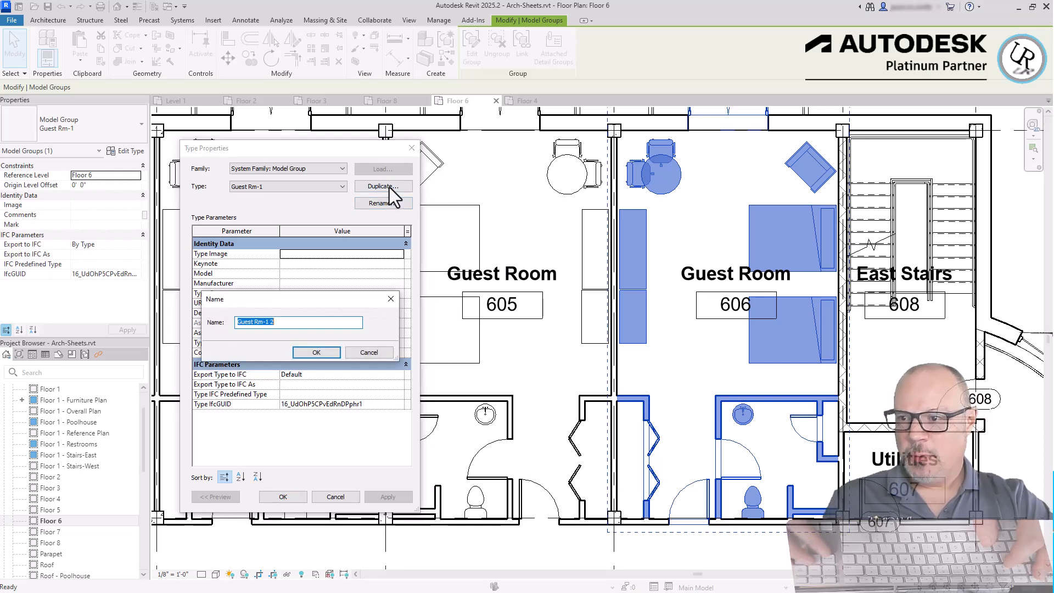
pyautogui.press('End')
pyautogui.press('BackSpace')
pyautogui.press('BackSpace')
pyautogui.write('2')
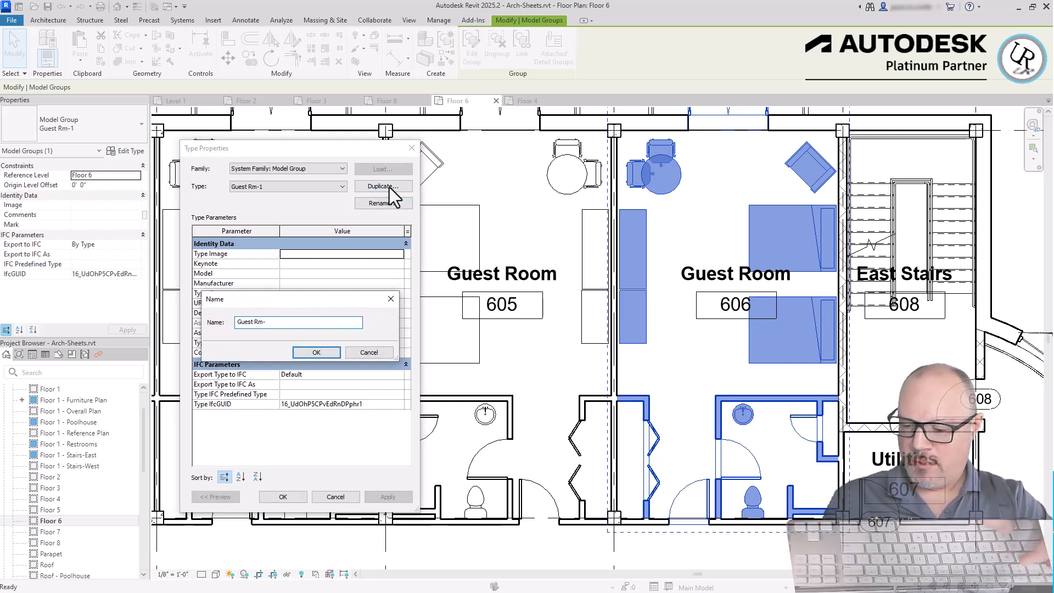
pyautogui.press('Return')
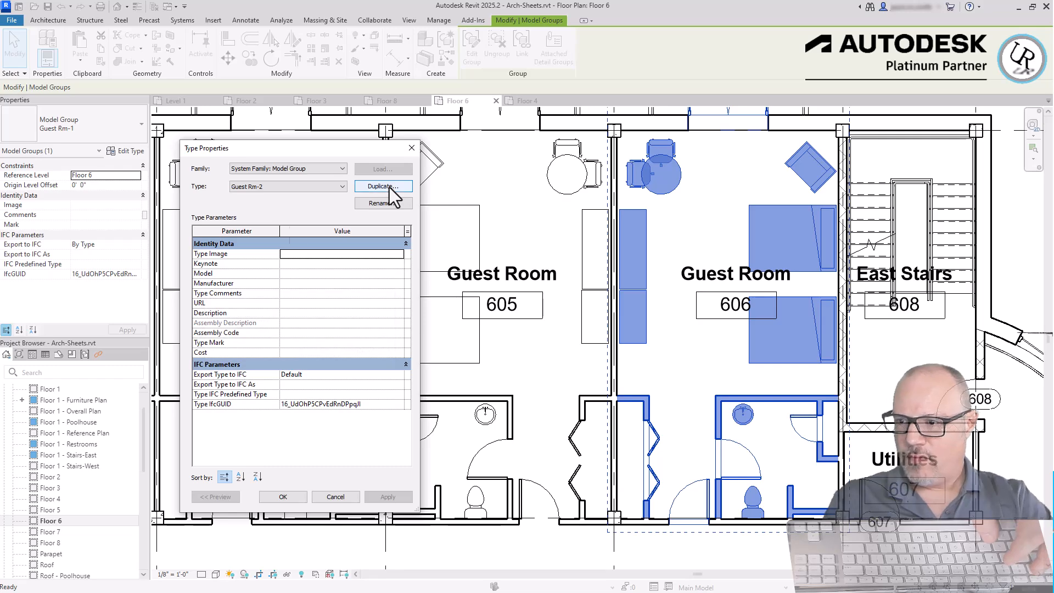
pyautogui.click(282, 497)
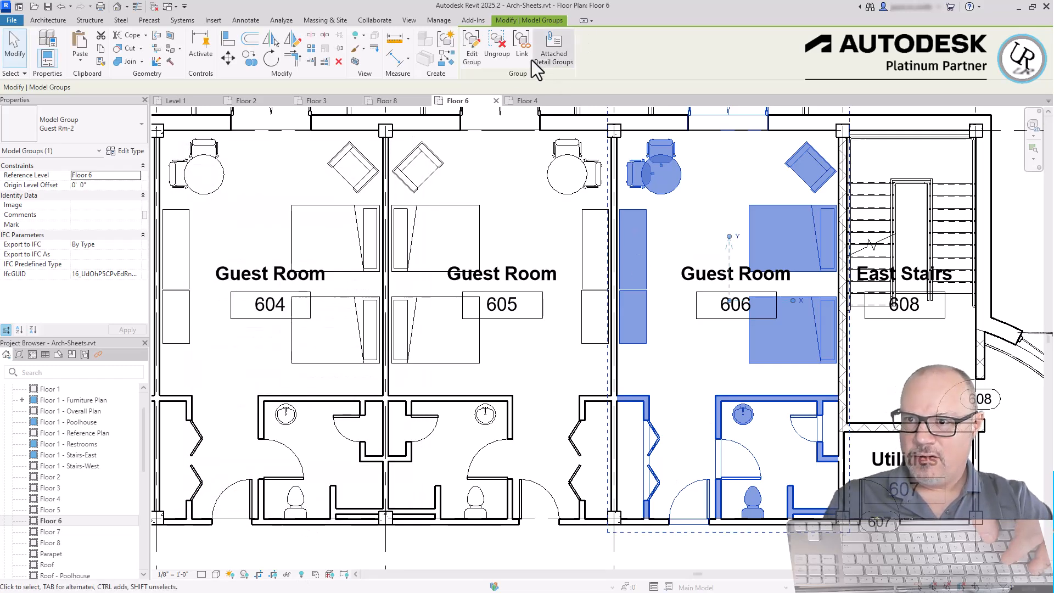
# Edit the Guest Rm-2 group, deleting the bed nearer the balcony and moving the other to about 5'-6" from the bathroom wall.
pyautogui.click(472, 52)
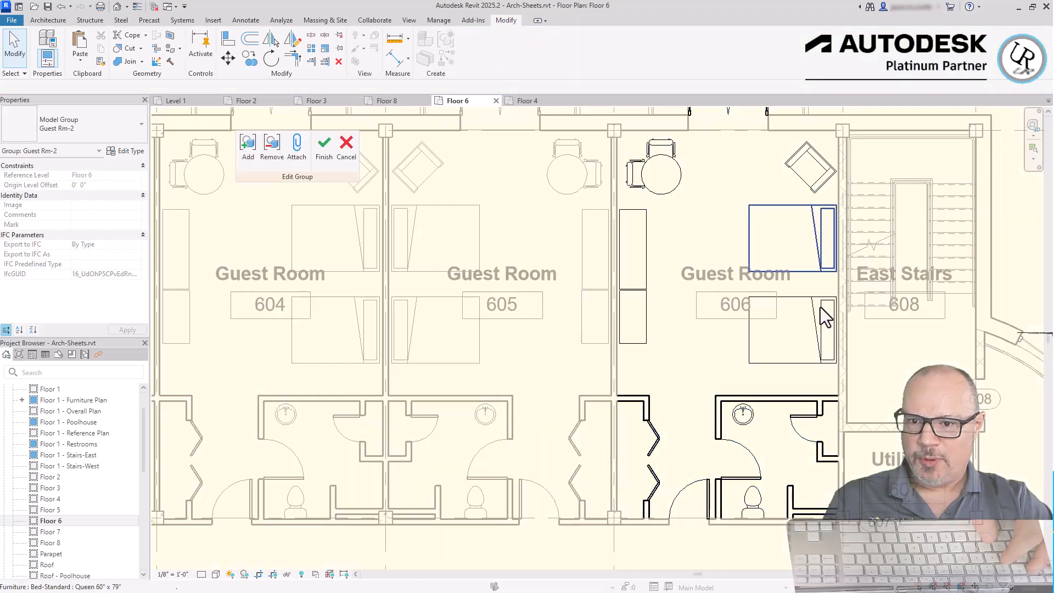
pyautogui.click(770, 362)
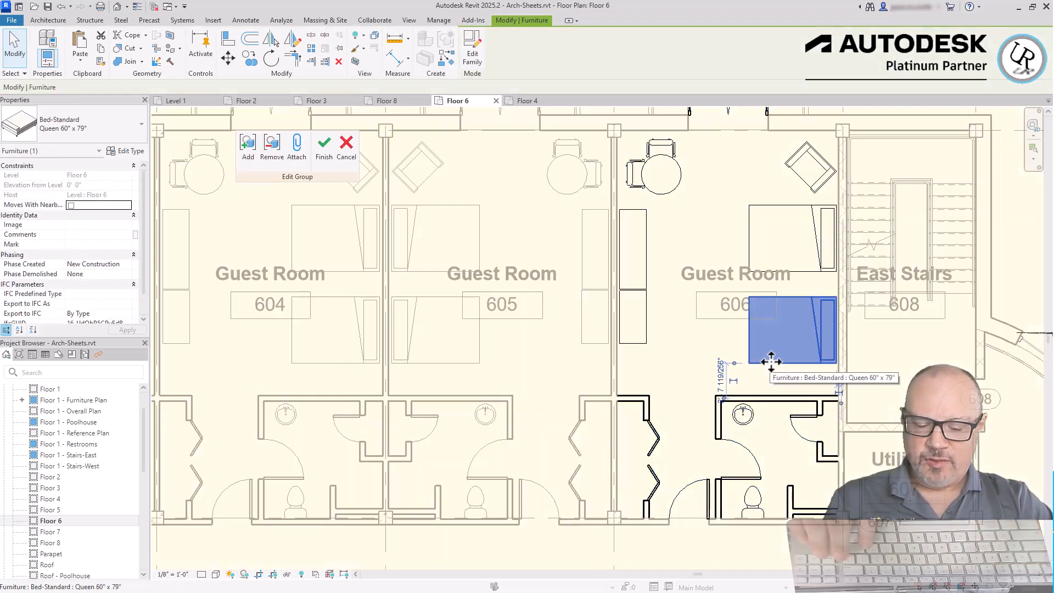
pyautogui.click(813, 270)
pyautogui.press('Delete')
pyautogui.click(812, 307)
pyautogui.moveTo(814, 291); pyautogui.dragTo(815, 254)
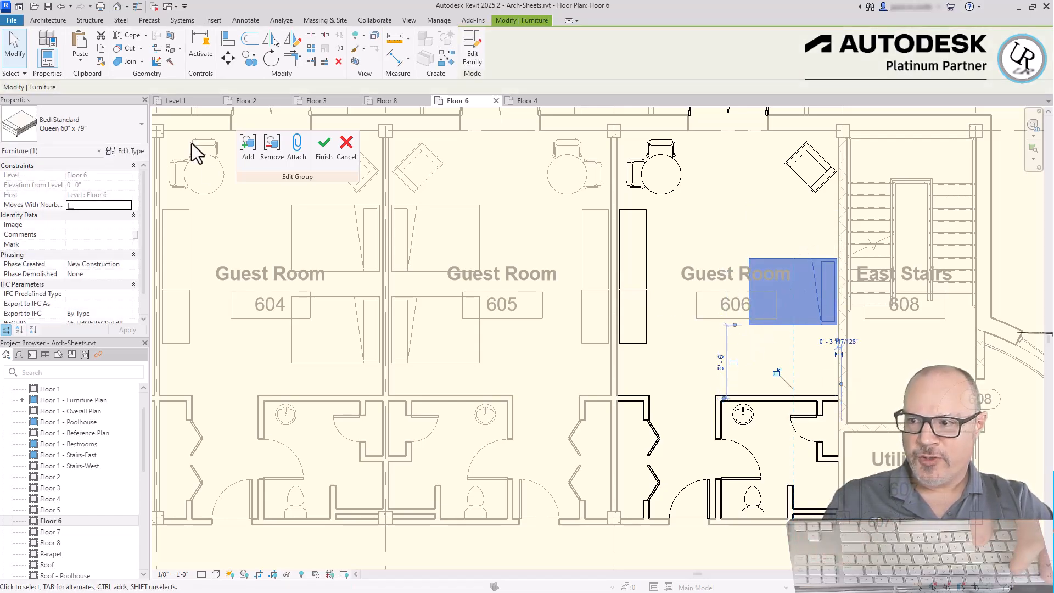
# Change the remaining bed in the Guest Rm-2 group to the King 78" x 80" type.
pyautogui.click(61, 130)
pyautogui.scroll(2, 61, 242)
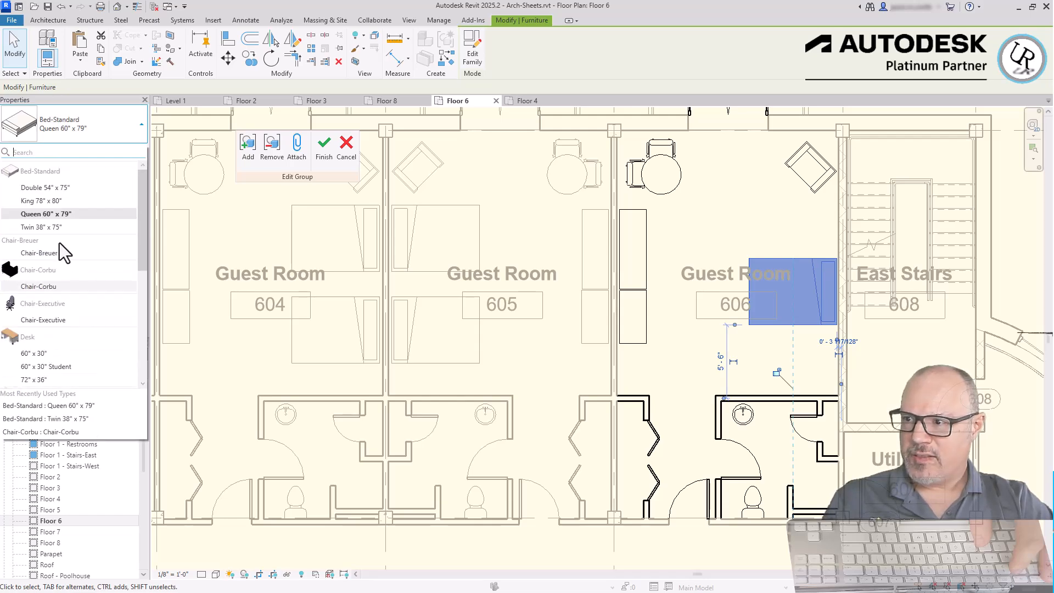
pyautogui.click(39, 201)
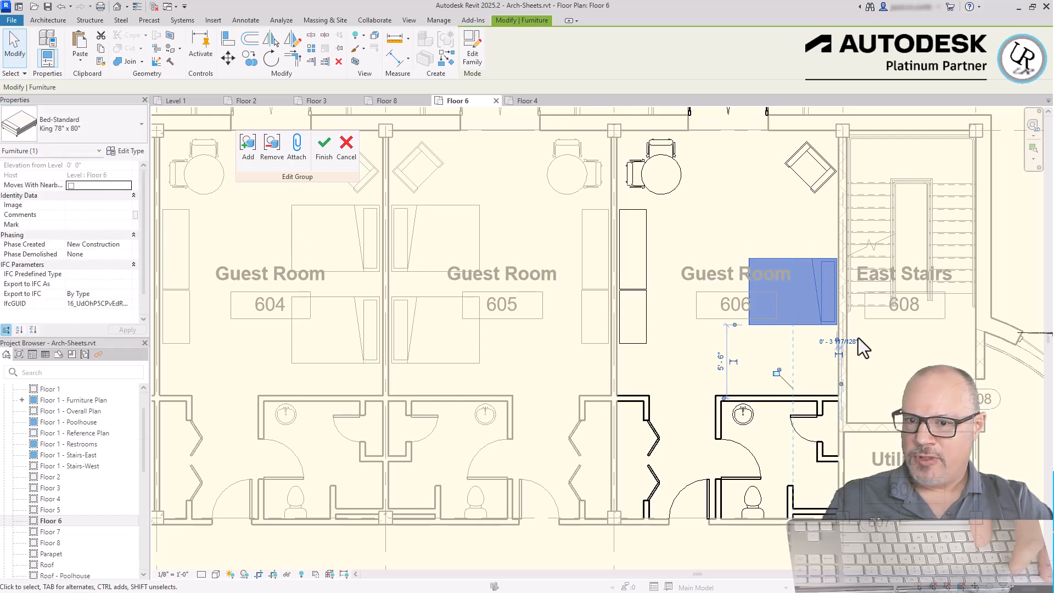
pyautogui.click(751, 222)
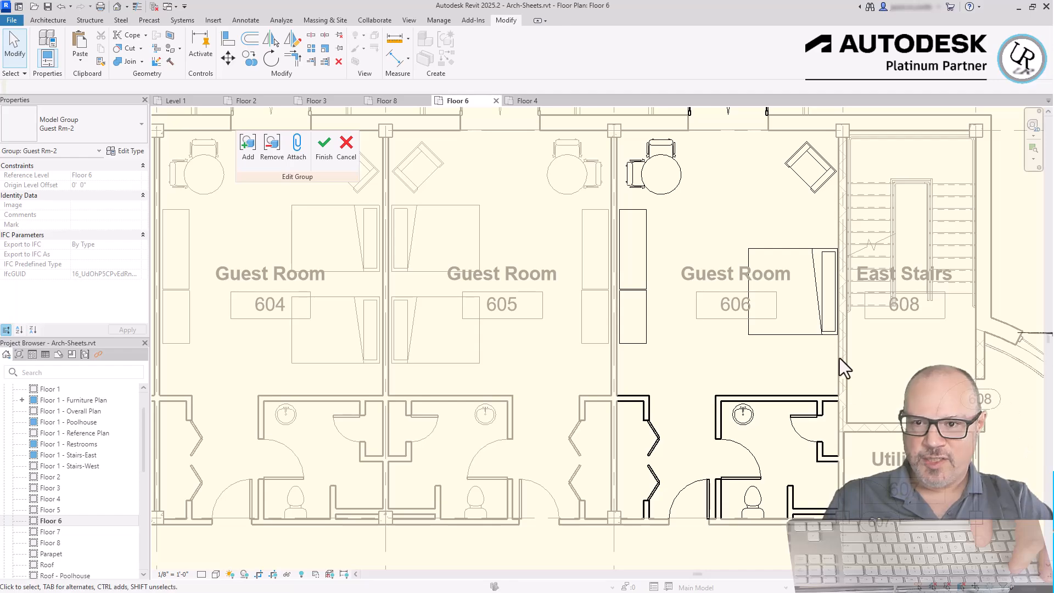
pyautogui.scroll(3, 786, 154)
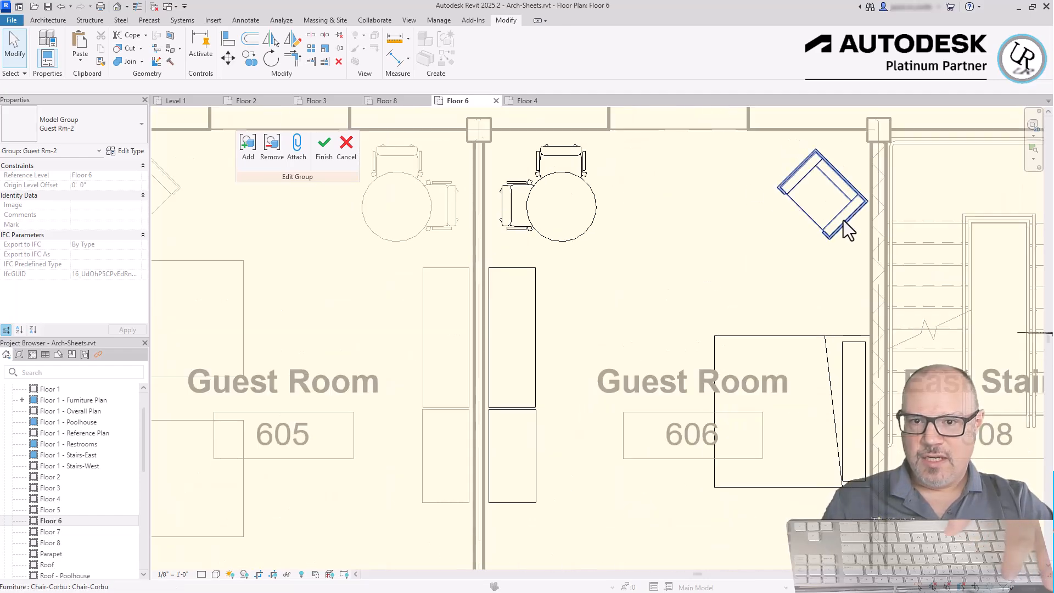
# Shift the armchair away from the side wall, add a mirrored copy beside it, and finish editing the Guest Rm-2 group.
pyautogui.click(821, 204)
pyautogui.moveTo(821, 205)
pyautogui.mouseDown()
pyautogui.moveTo(786, 219)
pyautogui.moveTo(832, 209)
pyautogui.mouseUp()
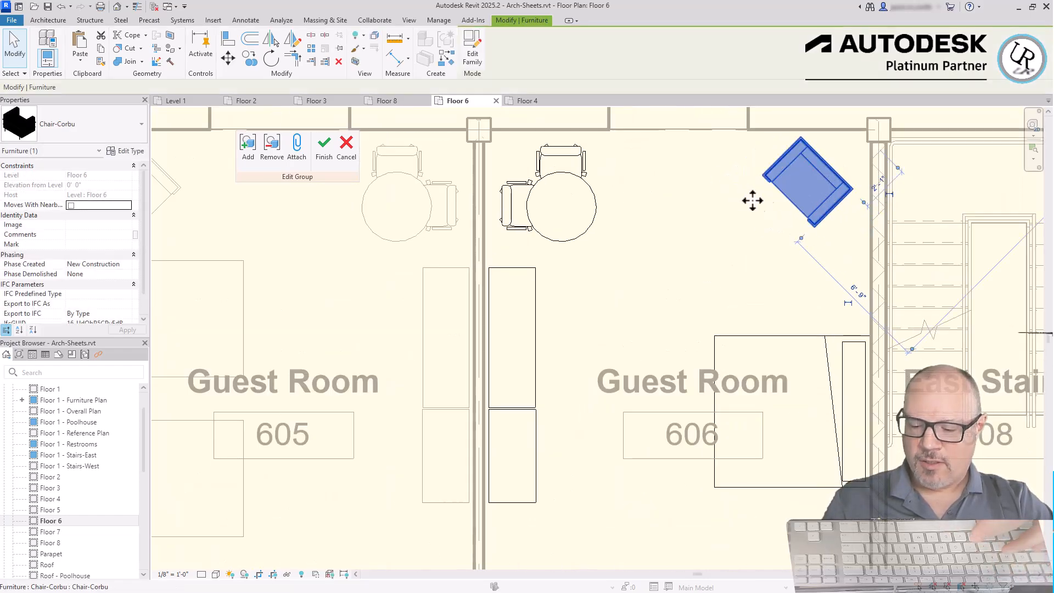
pyautogui.press('c')
pyautogui.press('o')
pyautogui.click(819, 194)
pyautogui.click(718, 194)
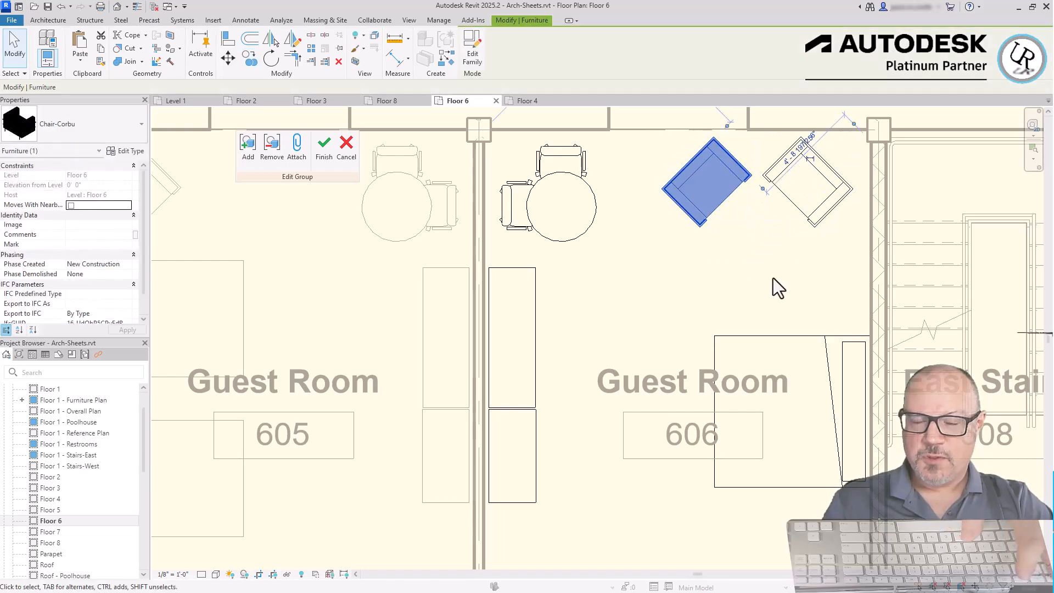
pyautogui.press('Escape')
pyautogui.scroll(-3, 828, 144)
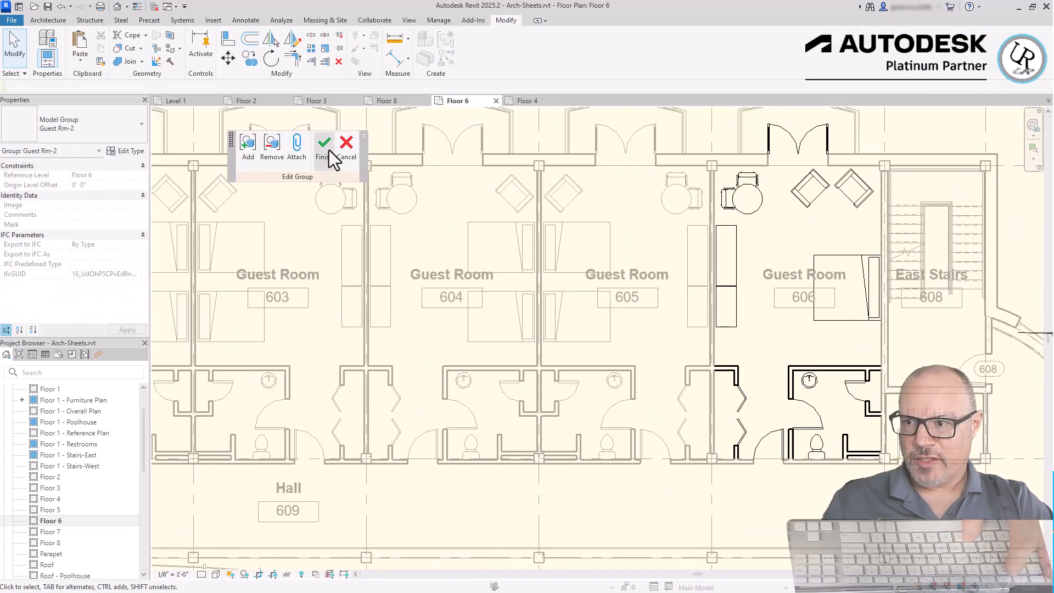
pyautogui.click(324, 146)
# Place the attached detail group Floor Plan: Guest Rm-1 on the Guest Rm-1 groups in Guest Rooms 601 to 605.
pyautogui.scroll(-2, 918, 266)
pyautogui.moveTo(198, 183); pyautogui.dragTo(906, 416)
pyautogui.click(472, 54)
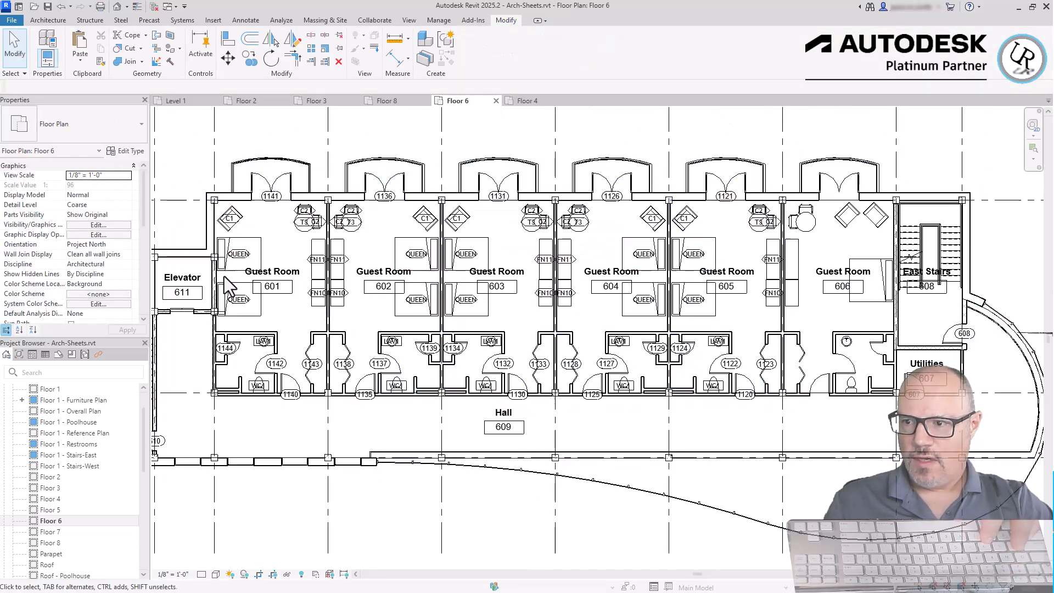
pyautogui.scroll(3, 442, 283)
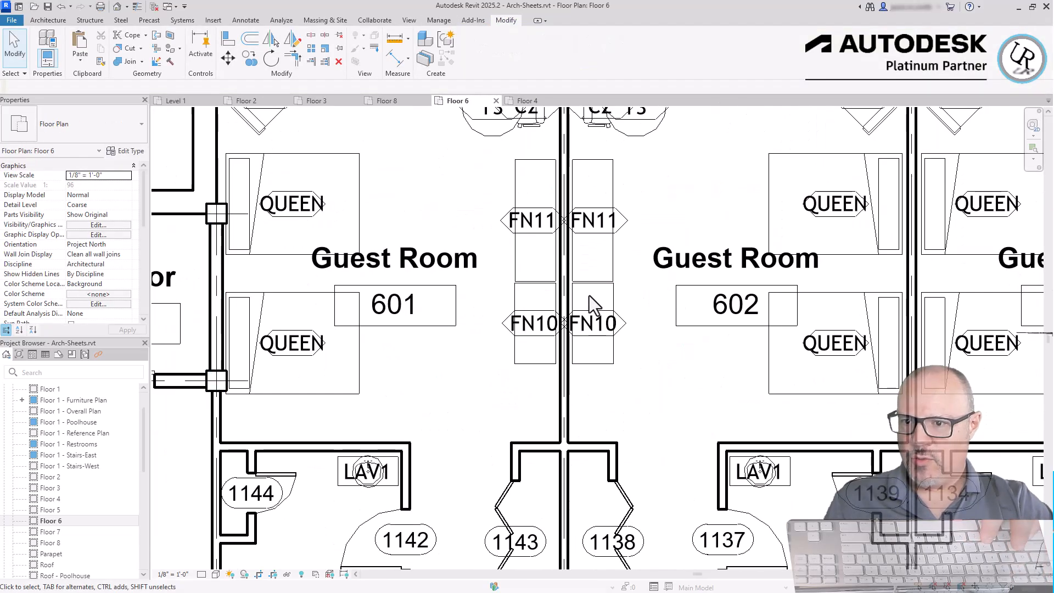
pyautogui.scroll(-2, 731, 469)
pyautogui.moveTo(725, 180); pyautogui.dragTo(721, 267, button='middle')
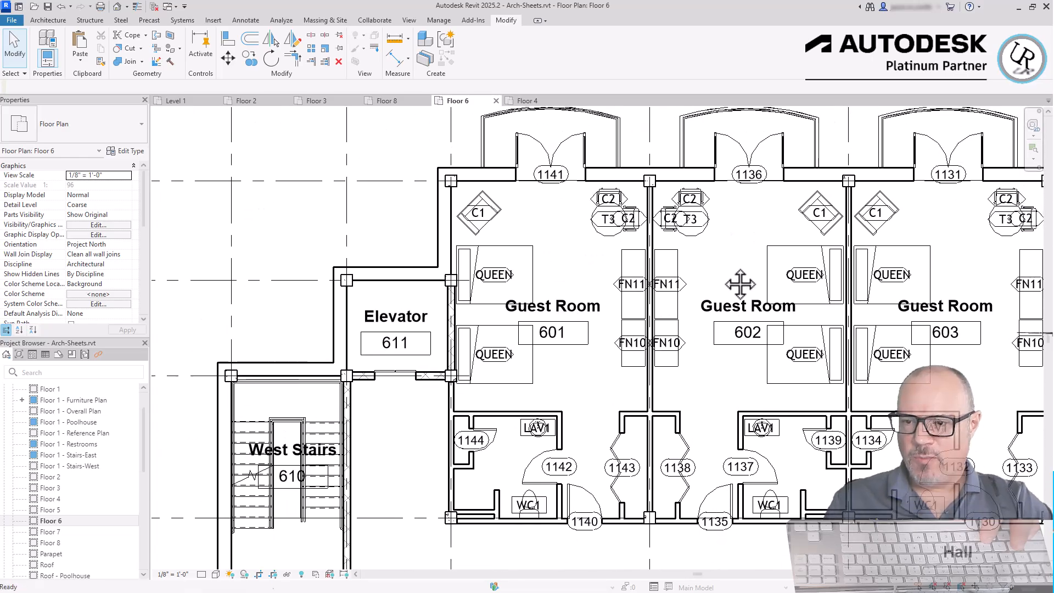
# On the Floor 7 plan, filter the guest room selection to Model Groups and attach the Floor Plan: Guest Rm-1 detail group.
pyautogui.doubleClick(55, 532)
pyautogui.scroll(-4, 299, 262)
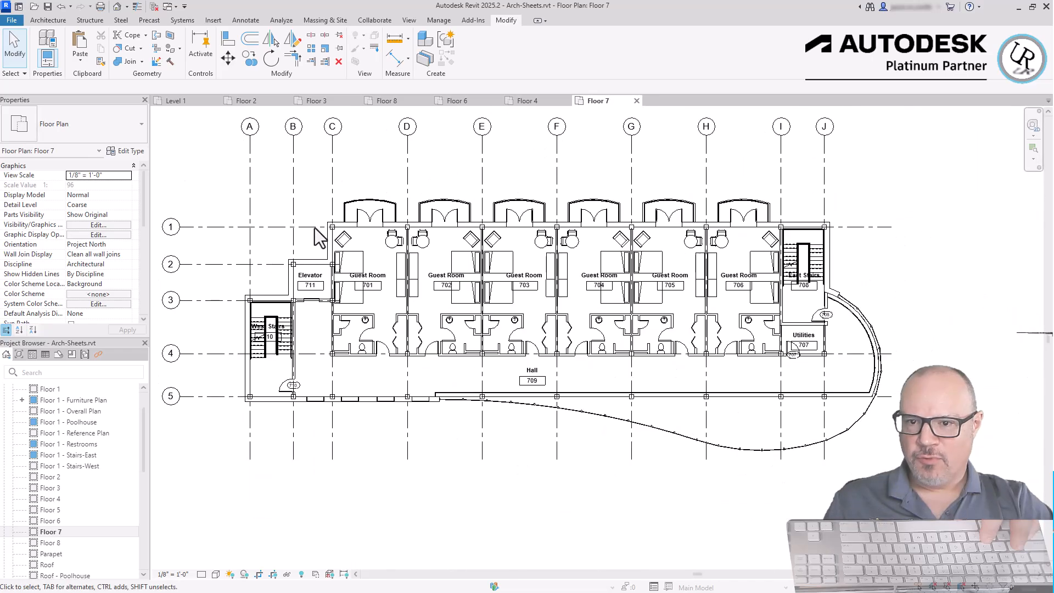
pyautogui.scroll(1, 314, 235)
pyautogui.moveTo(300, 166); pyautogui.dragTo(977, 406)
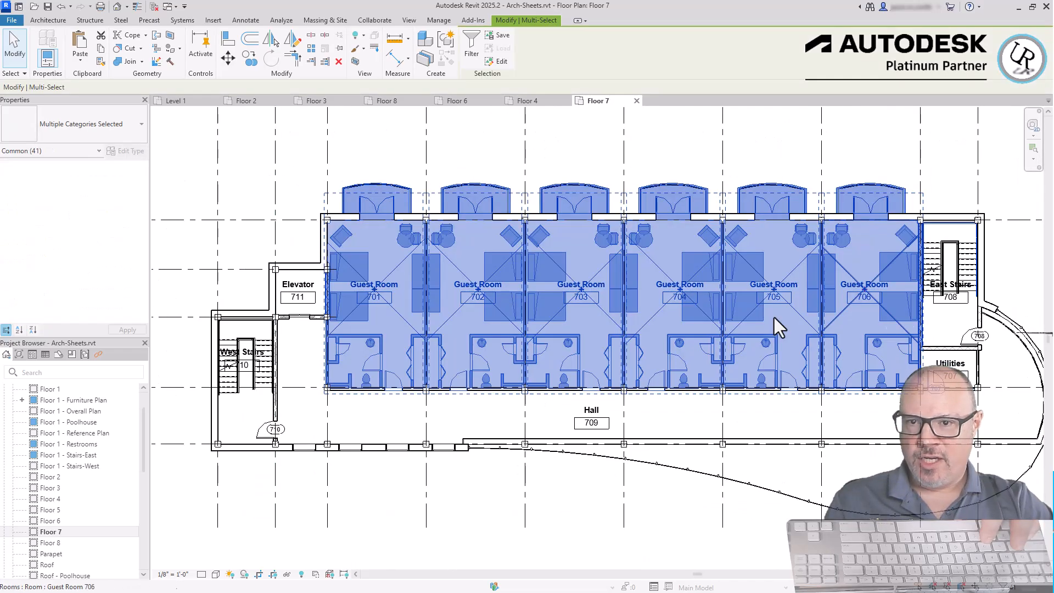
pyautogui.hotkey('alt', 'n')
pyautogui.click(429, 257)
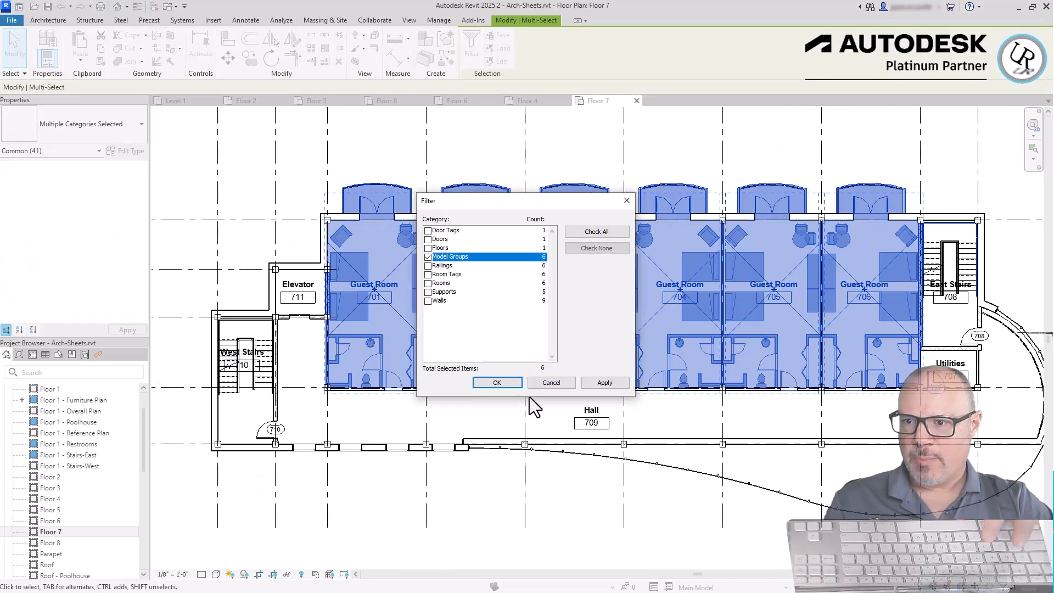
pyautogui.click(506, 383)
pyautogui.click(555, 59)
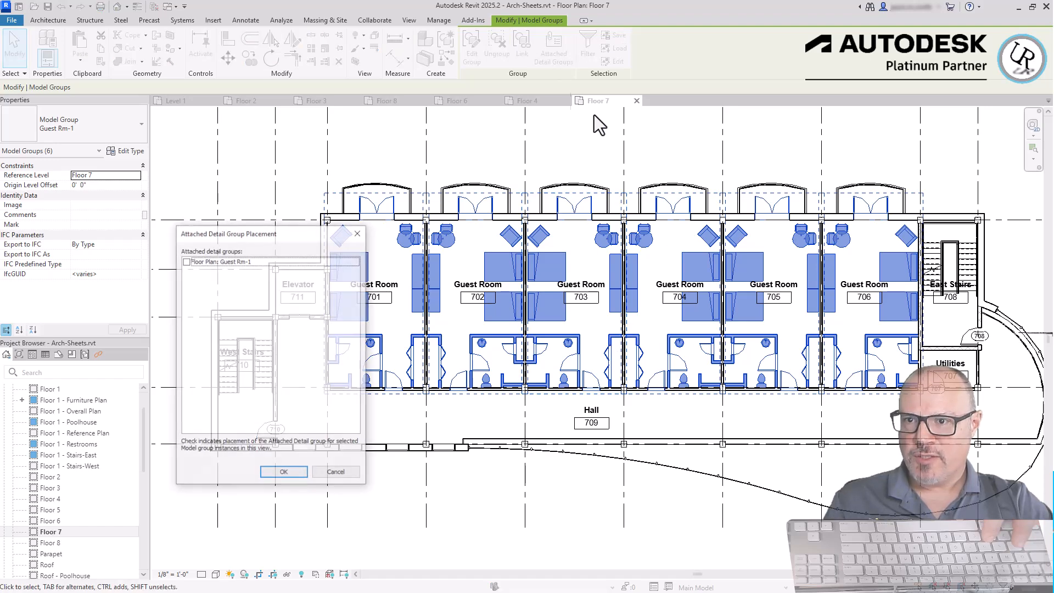
pyautogui.press('Escape')
pyautogui.press('Escape')
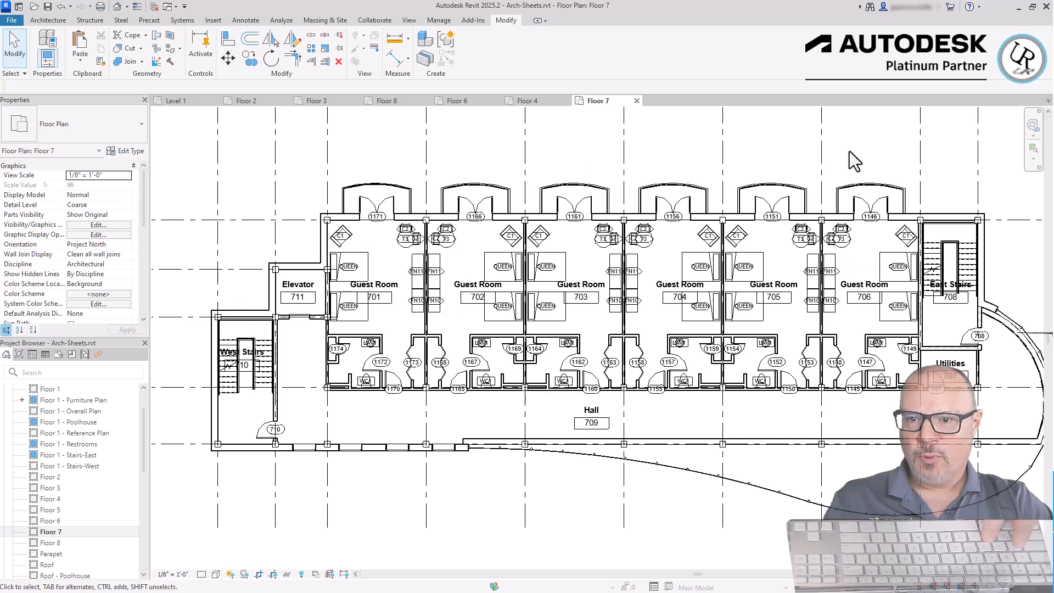
pyautogui.scroll(4, 447, 333)
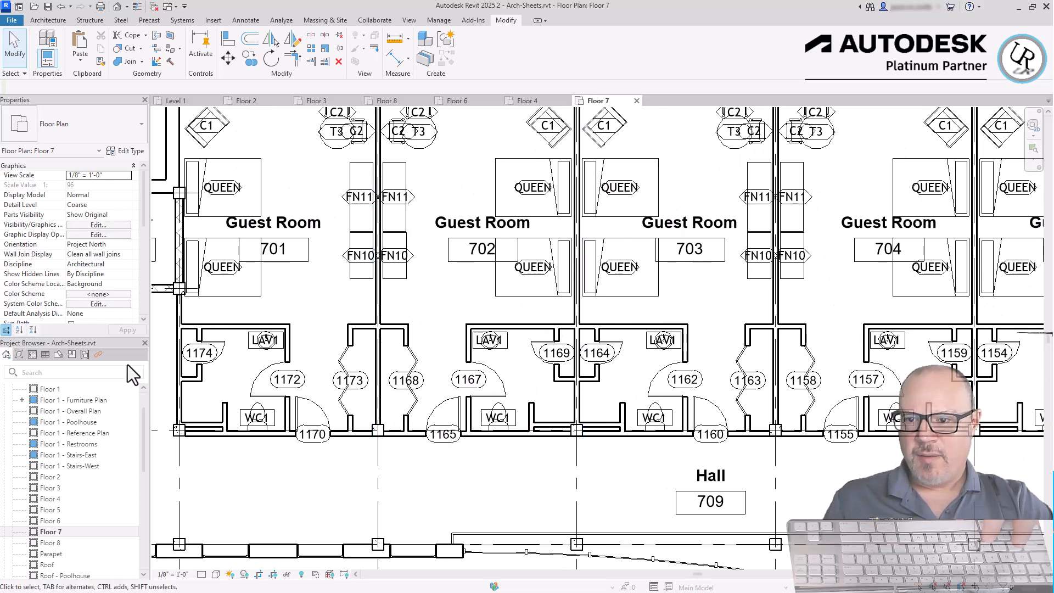
pyautogui.scroll(-3, 307, 353)
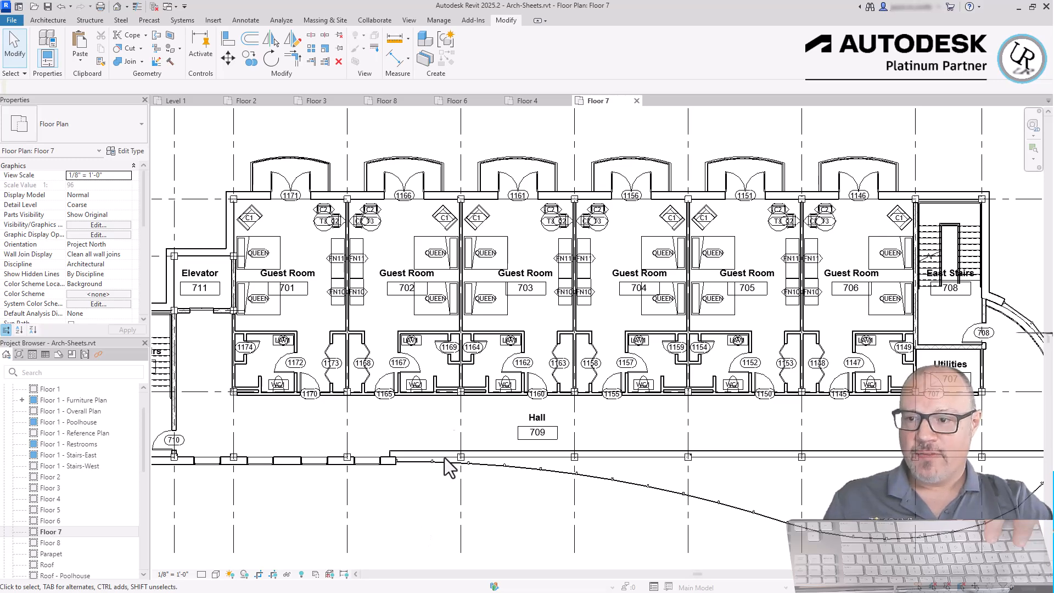
# Ungroup the Guest Rm-1 model group in Guest Room 701.
pyautogui.scroll(3, 514, 276)
pyautogui.click(546, 224)
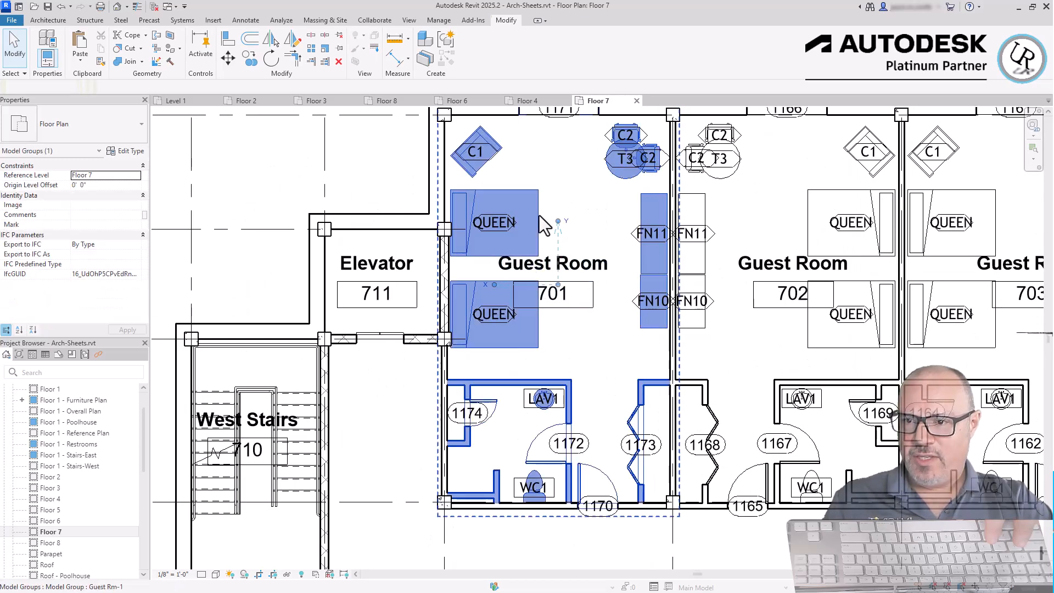
pyautogui.click(497, 46)
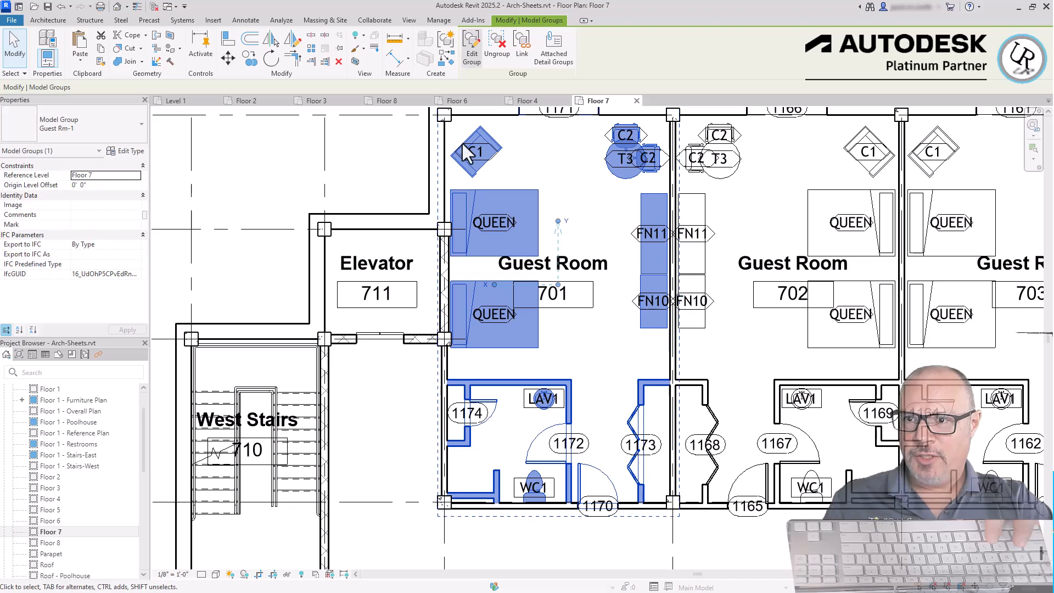
pyautogui.click(363, 161)
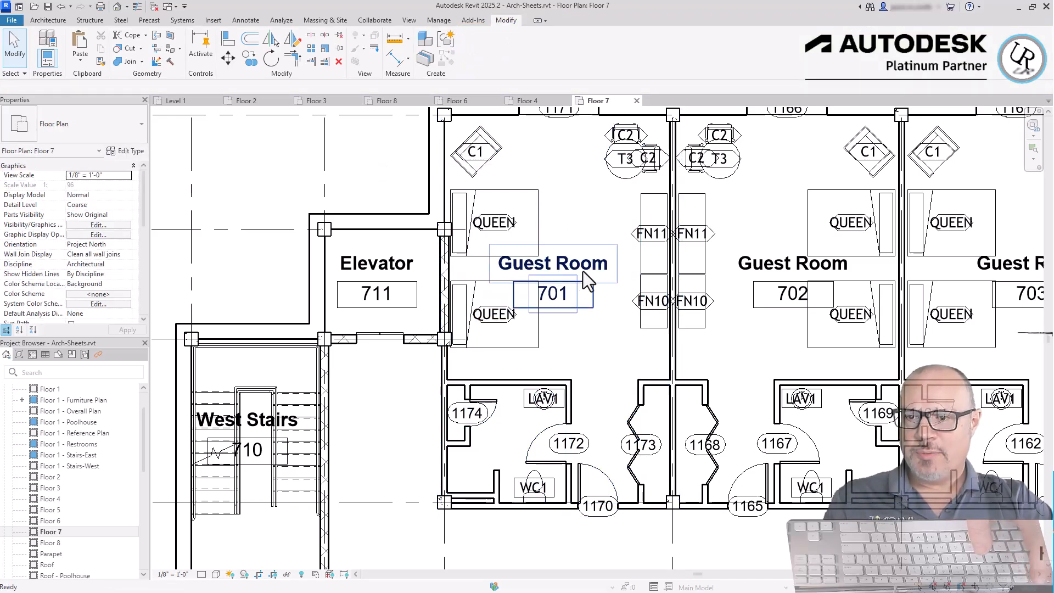
# Move the Guest Room 701 tag clear of the beds and delete the queen bed nearer the bathroom.
pyautogui.scroll(3, 587, 278)
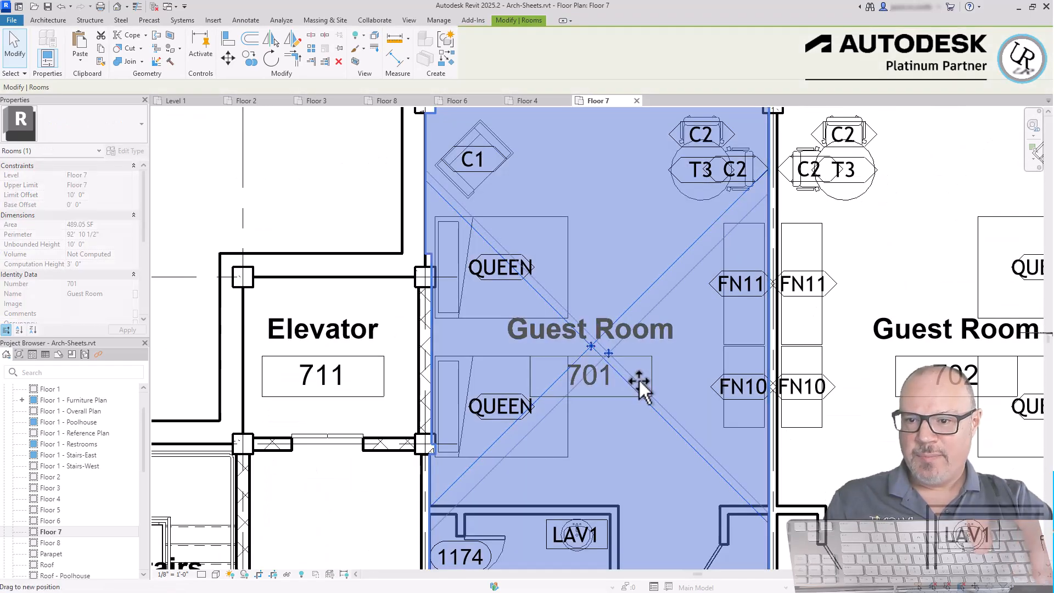
pyautogui.click(601, 394)
pyautogui.moveTo(657, 441); pyautogui.dragTo(661, 444)
pyautogui.click(541, 423)
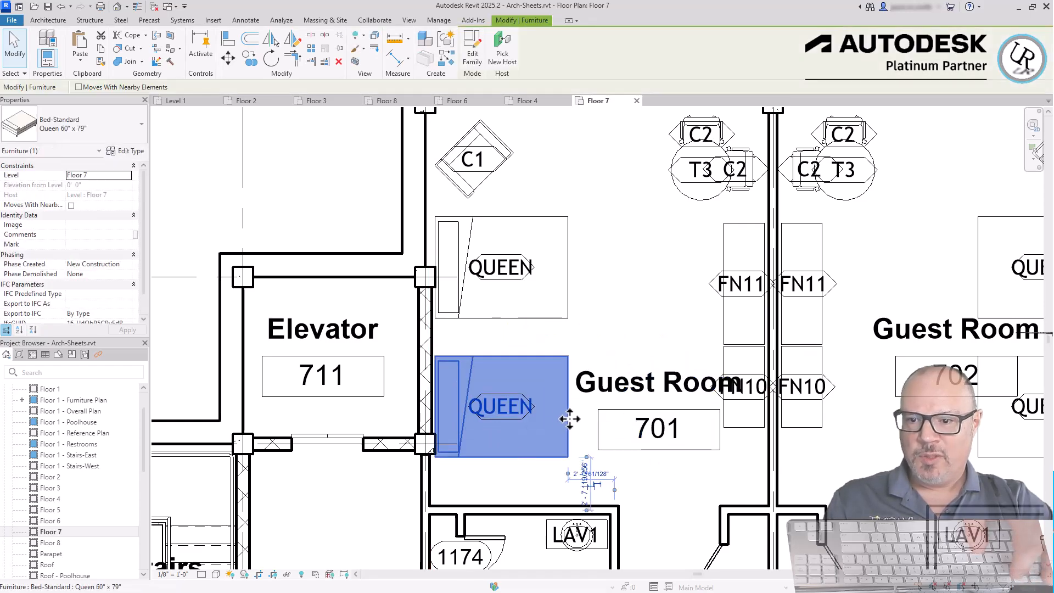
pyautogui.press('Delete')
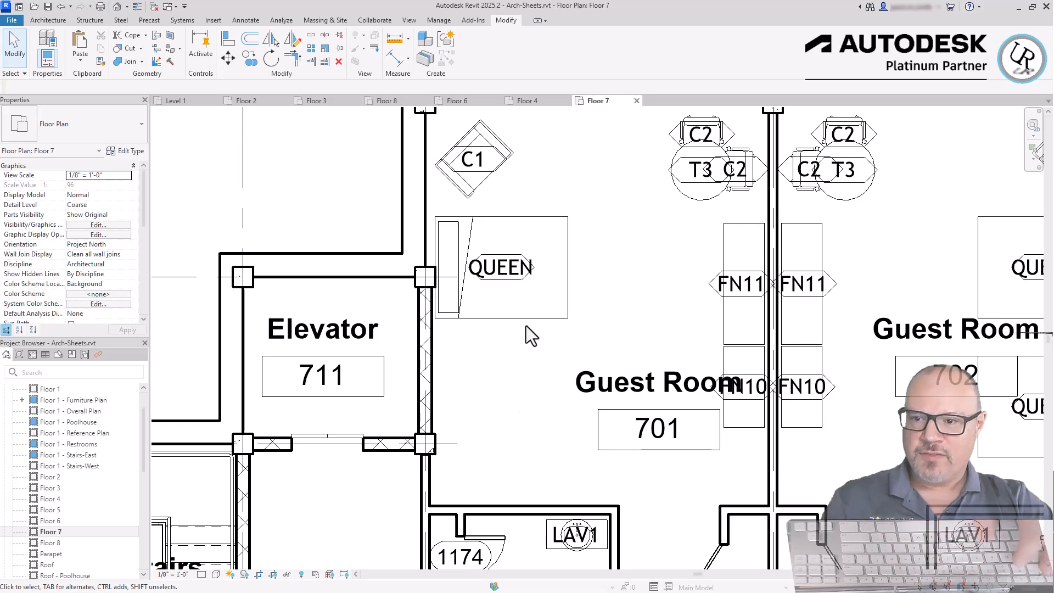
# Move the remaining bed in Guest Room 701 toward the bathroom and change it to the Twin type.
pyautogui.moveTo(529, 321); pyautogui.dragTo(527, 388)
pyautogui.click(88, 124)
pyautogui.scroll(-2, 50, 231)
pyautogui.click(49, 228)
pyautogui.press('Escape')
# Delete the armchair, the table with its chairs, and the FN11 and FN10 furniture units from Guest Room 701.
pyautogui.scroll(-1, 546, 203)
pyautogui.moveTo(545, 200); pyautogui.dragTo(570, 256, button='middle')
pyautogui.click(522, 234)
pyautogui.press('Delete')
pyautogui.moveTo(673, 175); pyautogui.dragTo(767, 261)
pyautogui.press('Delete')
pyautogui.click(741, 357)
pyautogui.press('Delete')
pyautogui.click(738, 385)
pyautogui.press('Delete')
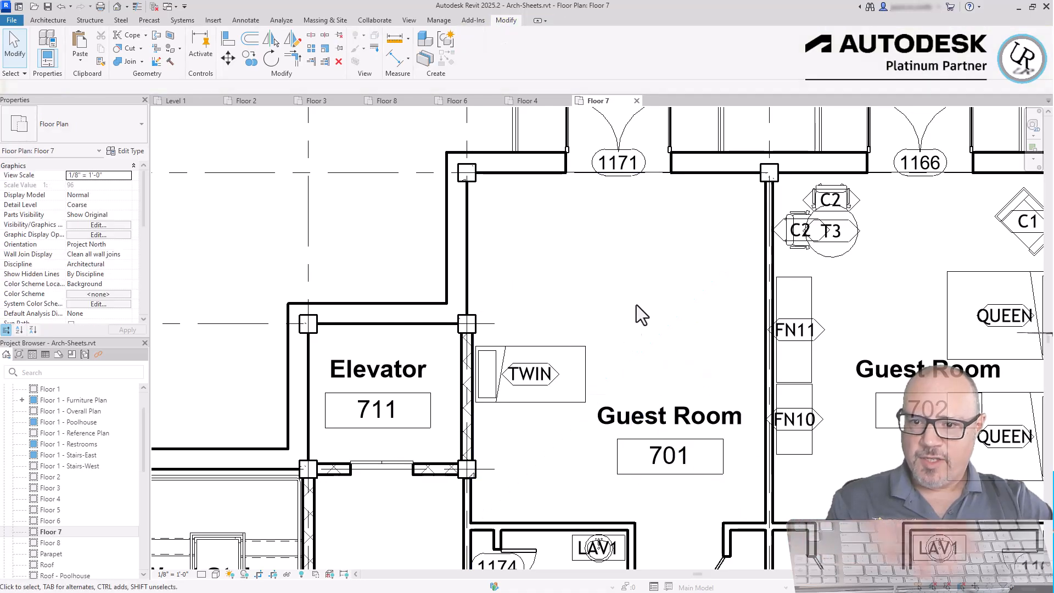
pyautogui.scroll(-2, 637, 296)
pyautogui.press('Escape')
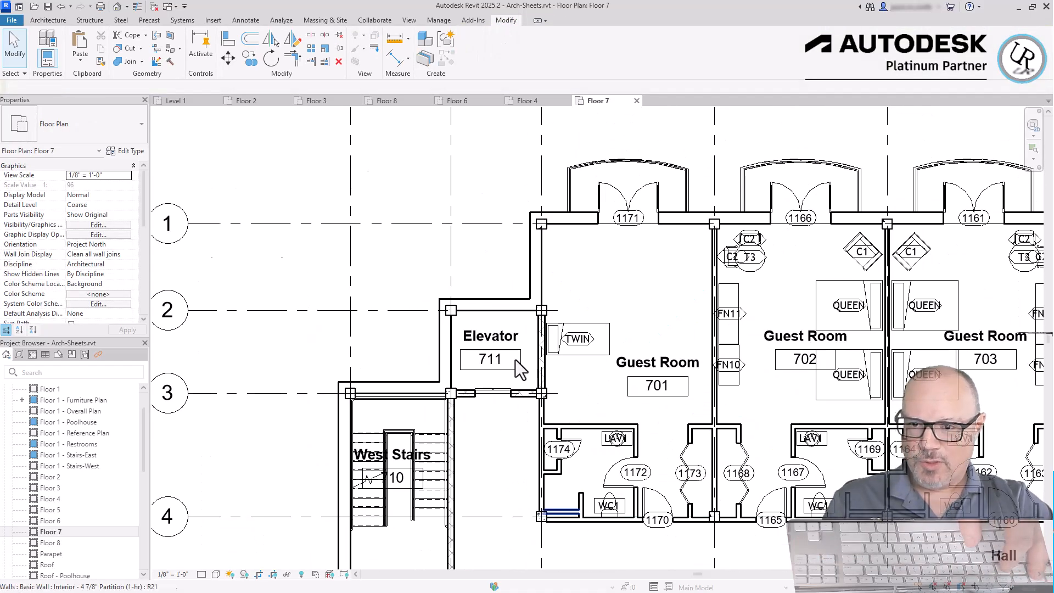
# Examine the properties of the partition wall between Guest Rooms 701 and 702 and of the bathroom wall in 701.
pyautogui.moveTo(445, 246); pyautogui.dragTo(300, 192, button='middle')
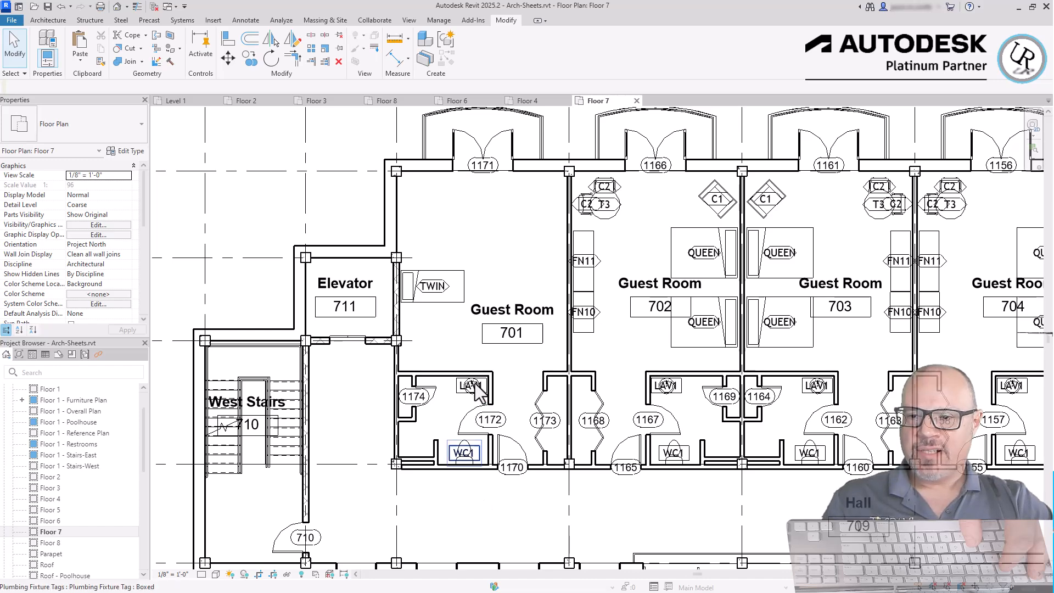
pyautogui.scroll(3, 448, 362)
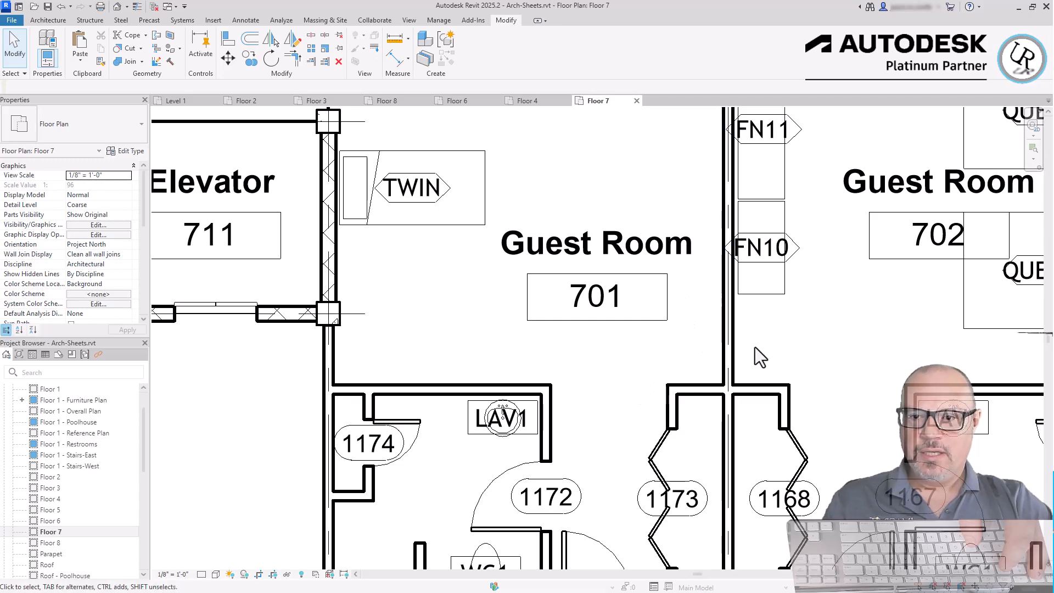
pyautogui.click(729, 348)
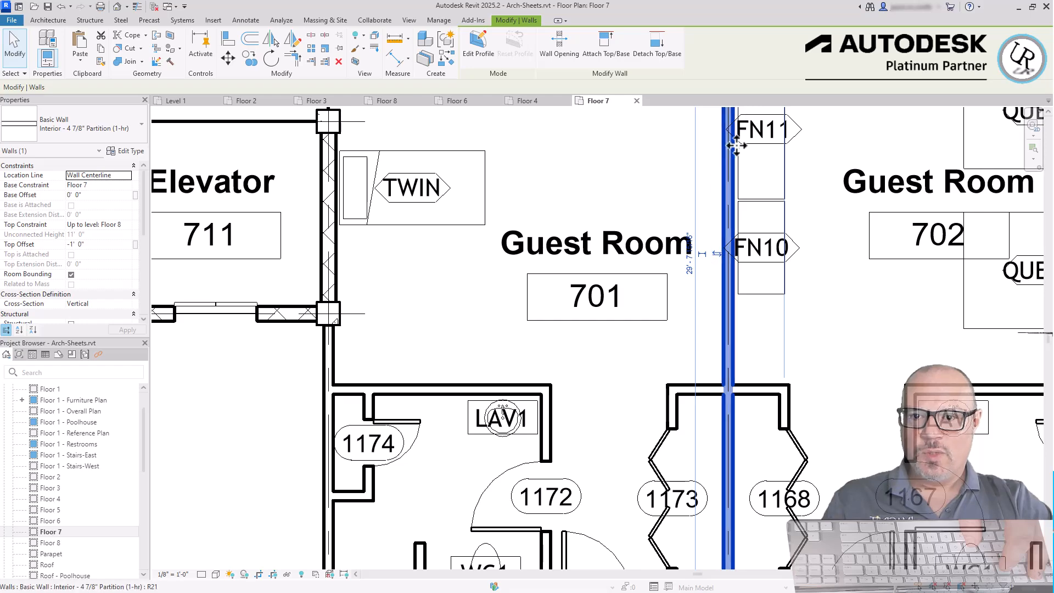
pyautogui.click(670, 332)
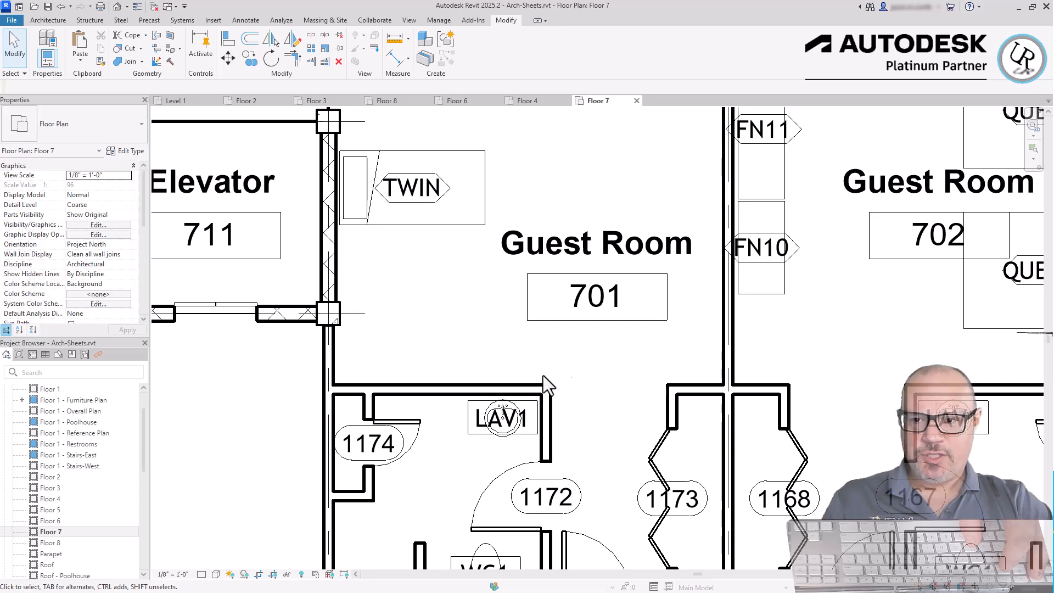
pyautogui.scroll(3, 457, 358)
pyautogui.click(423, 352)
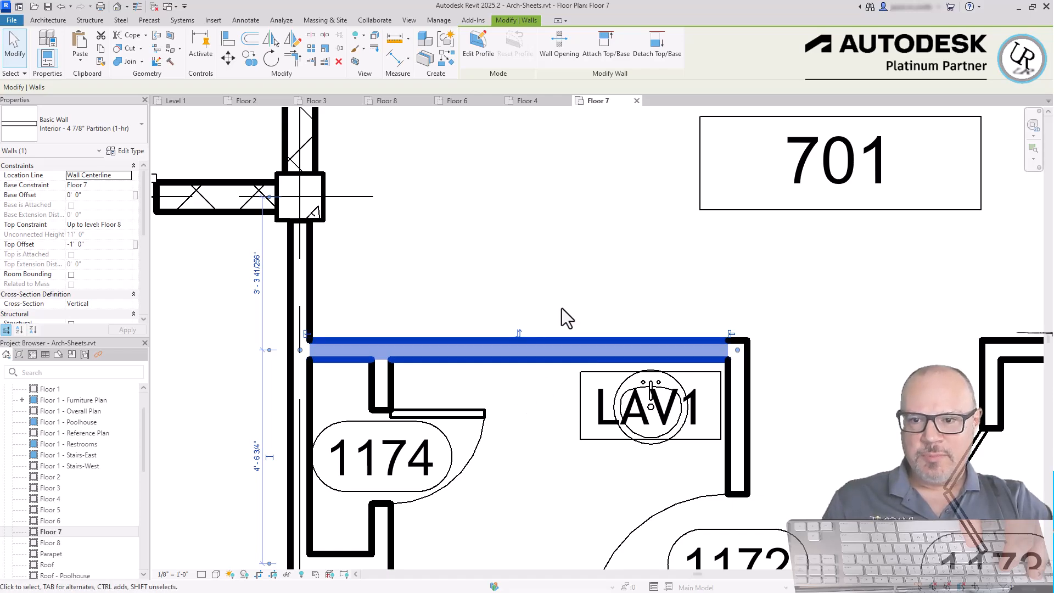
pyautogui.press('Escape')
pyautogui.scroll(-2, 564, 305)
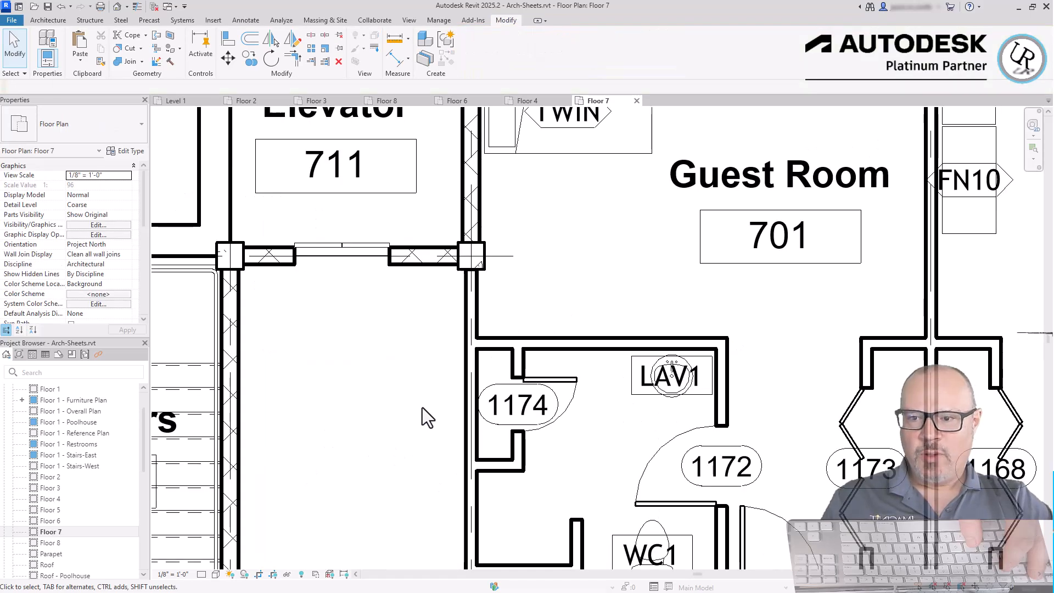
pyautogui.scroll(-1, 423, 407)
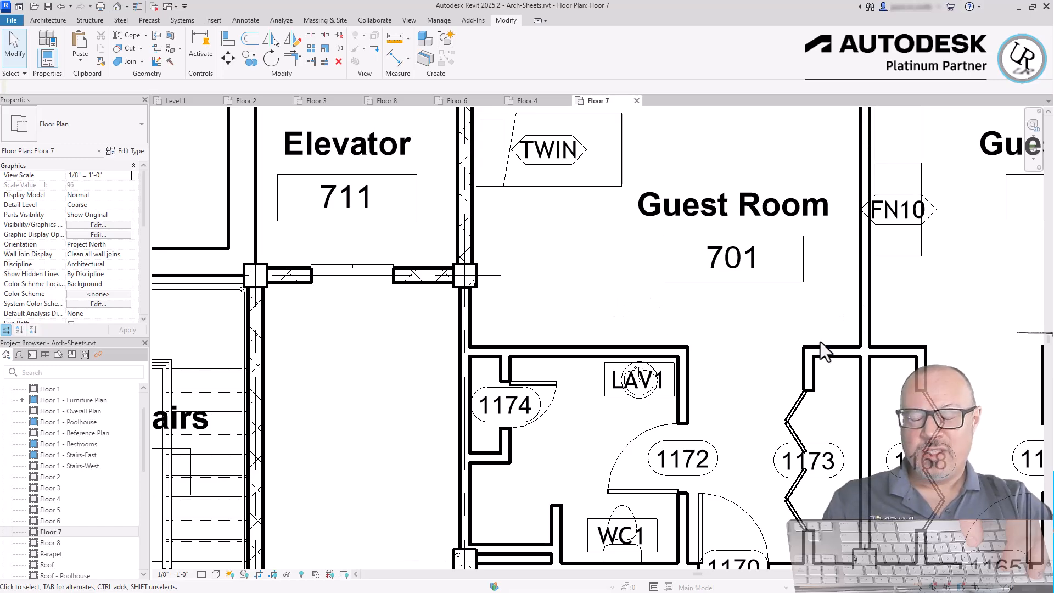
# Review the shared wall between Guest Rooms 701 and 702 again, and look over the layouts of Guest Rooms 704 to 706.
pyautogui.scroll(-2, 548, 431)
pyautogui.moveTo(822, 233); pyautogui.dragTo(736, 322, button='middle')
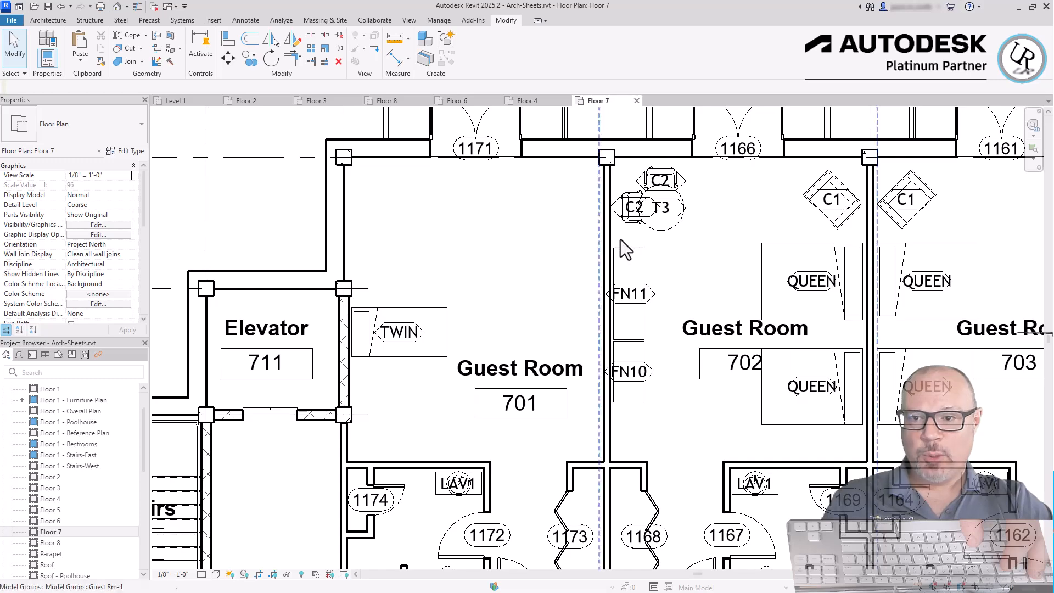
pyautogui.scroll(3, 626, 252)
pyautogui.click(600, 232)
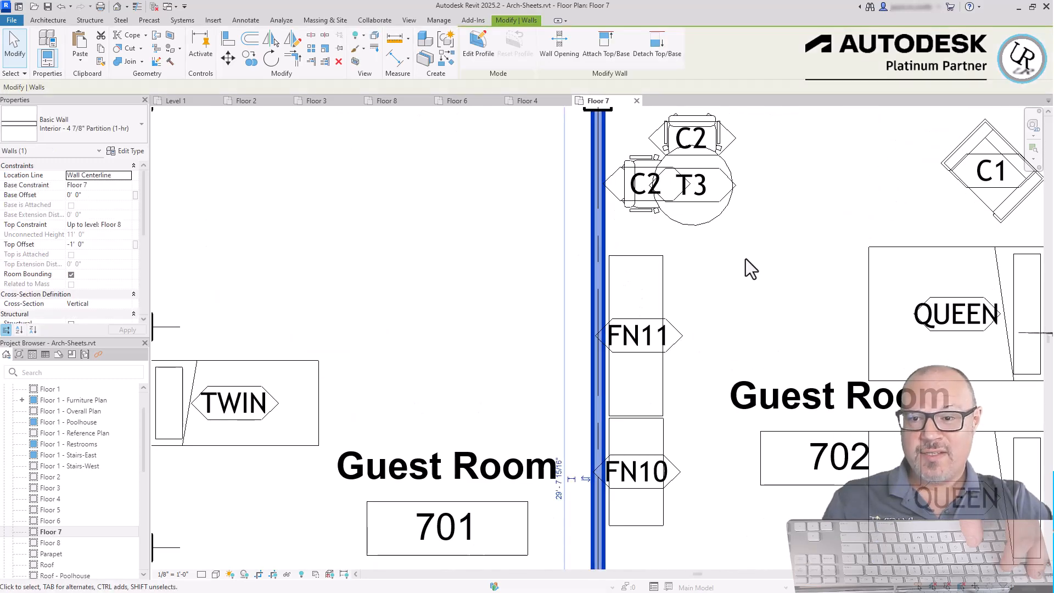
pyautogui.click(799, 262)
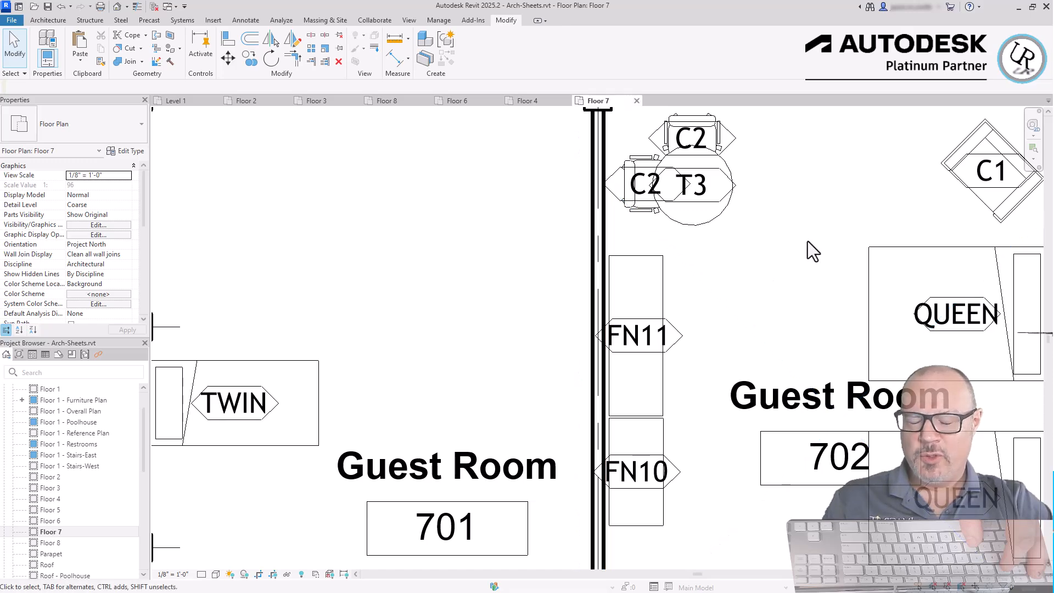
pyautogui.scroll(-3, 804, 236)
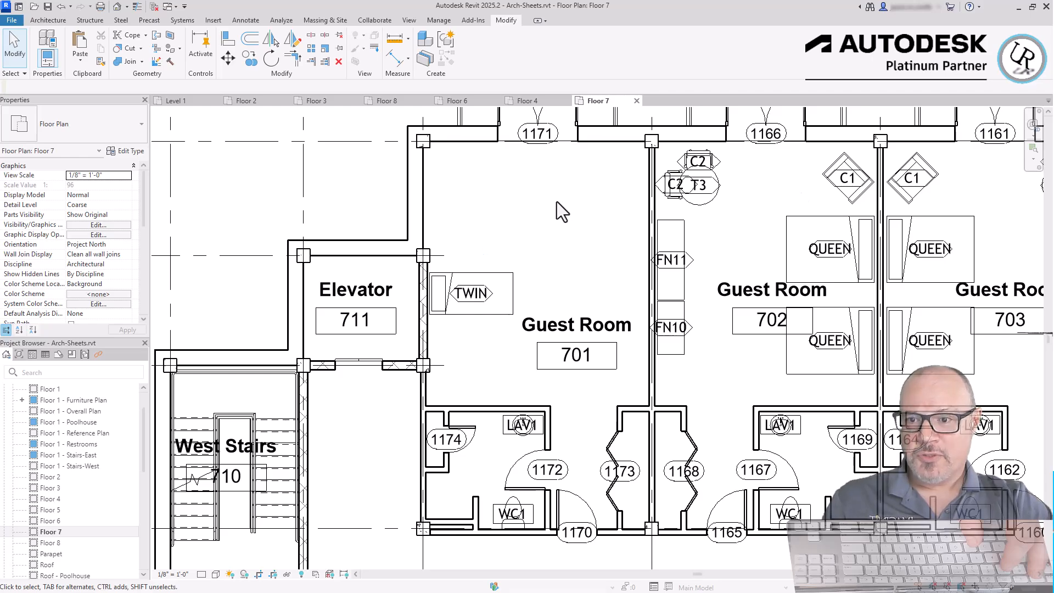
pyautogui.moveTo(960, 353); pyautogui.dragTo(408, 334, button='middle')
pyautogui.moveTo(920, 248); pyautogui.dragTo(501, 292, button='middle')
pyautogui.moveTo(699, 285); pyautogui.dragTo(709, 278, button='middle')
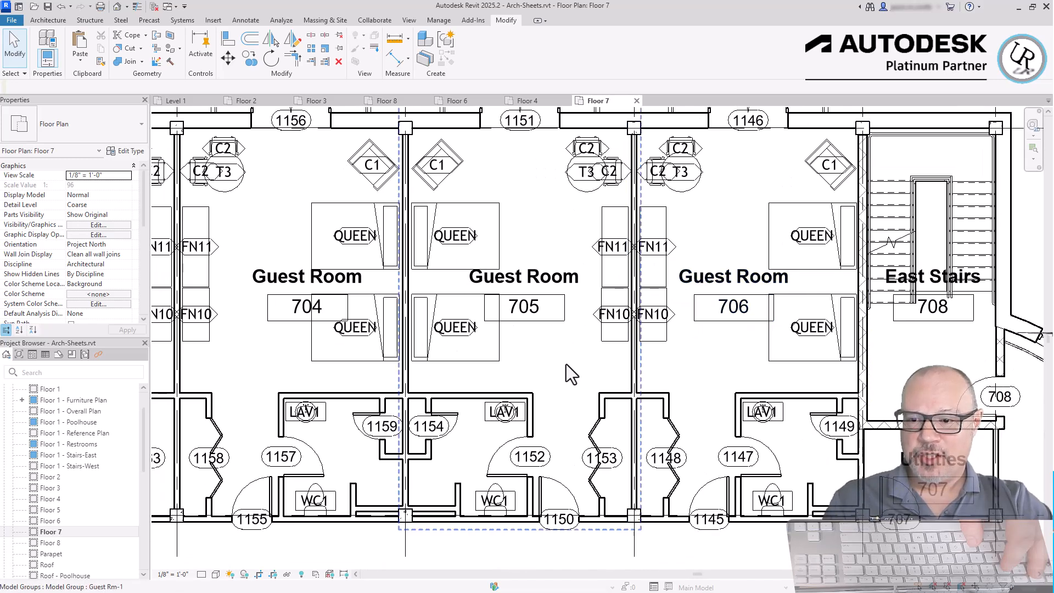